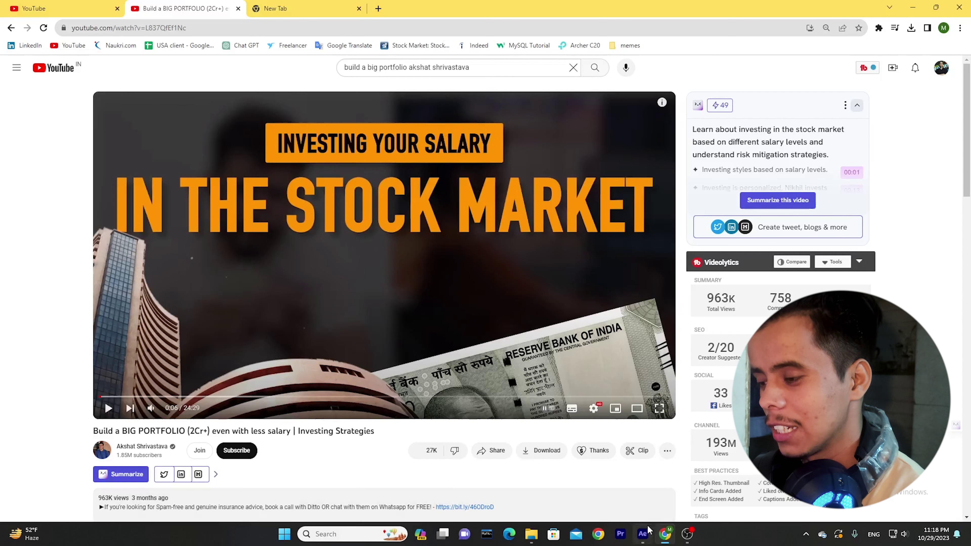
Switch to After Effects and create a 1920 x 1080 px, 25 fps composition named ak
click(643, 534)
click(388, 456)
click(435, 206)
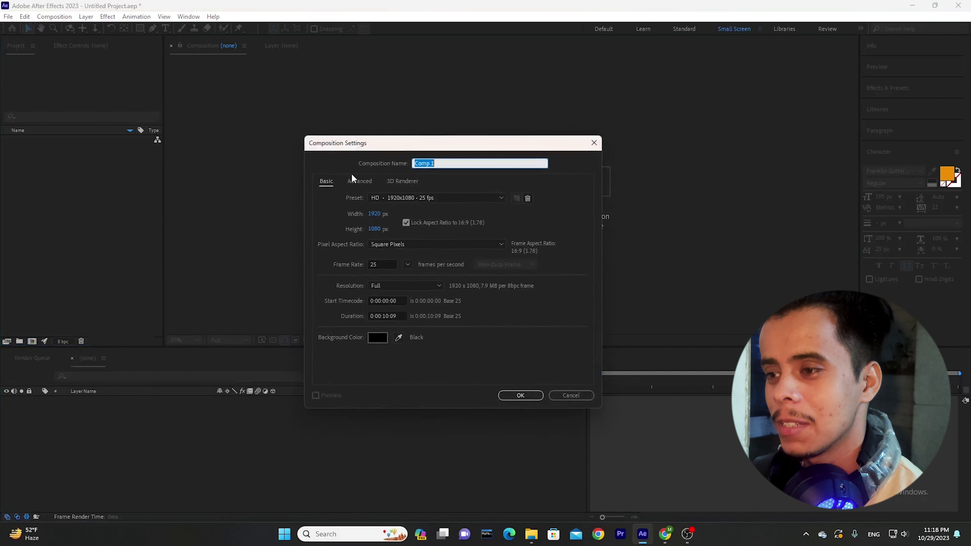
text(ak)
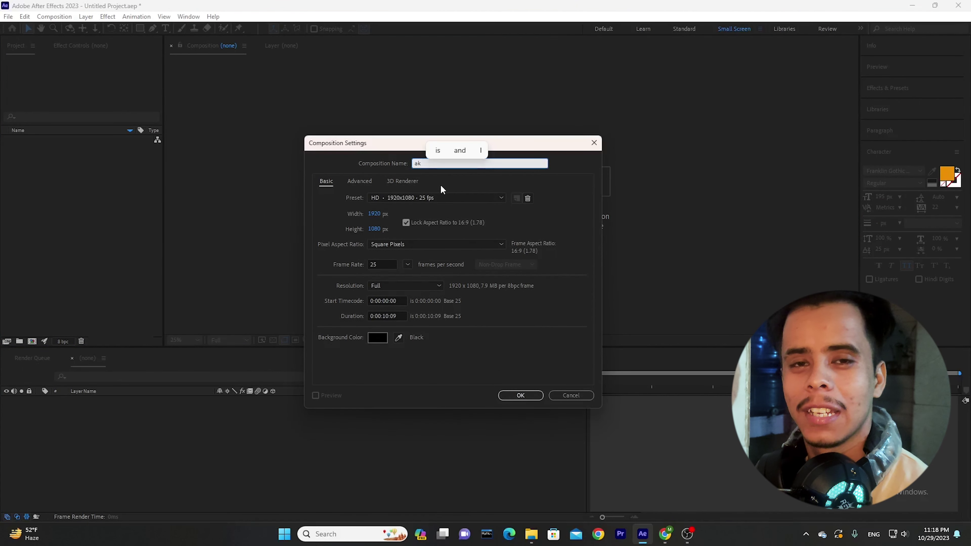
click(499, 397)
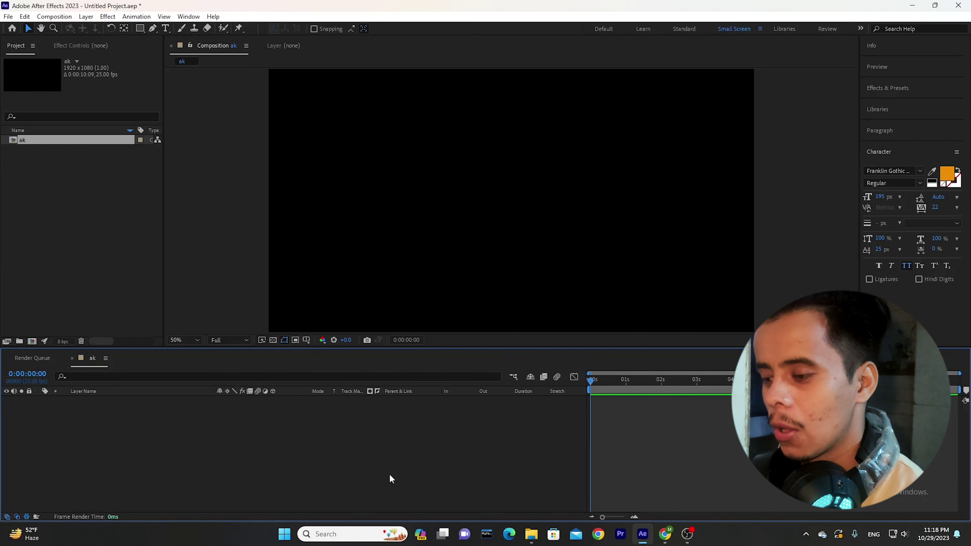
Add the Bombay Stock Exchange PNG and 1-28-removebg-preview (1).png from Downloads to the composition, placing the building beside the banknote
mouse_move(531, 533)
click(445, 477)
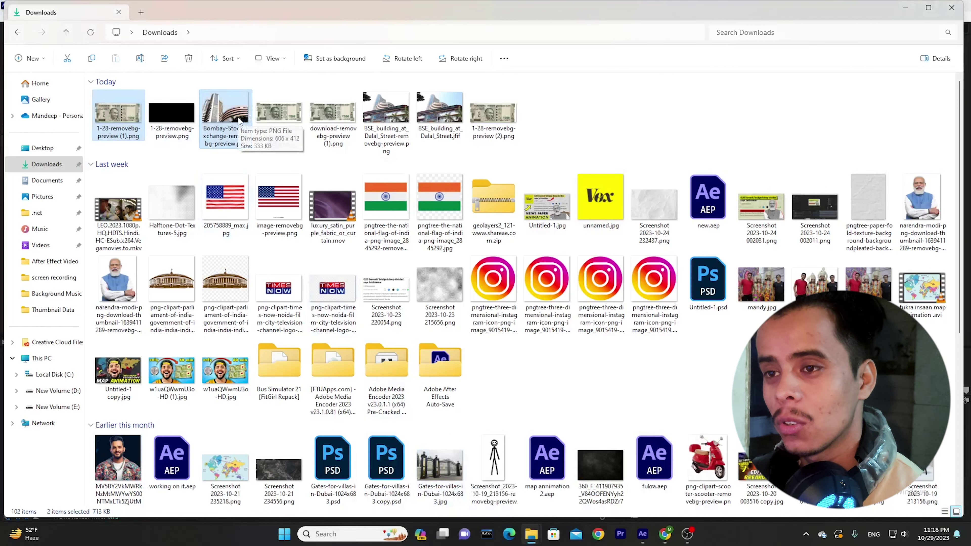
click(226, 117)
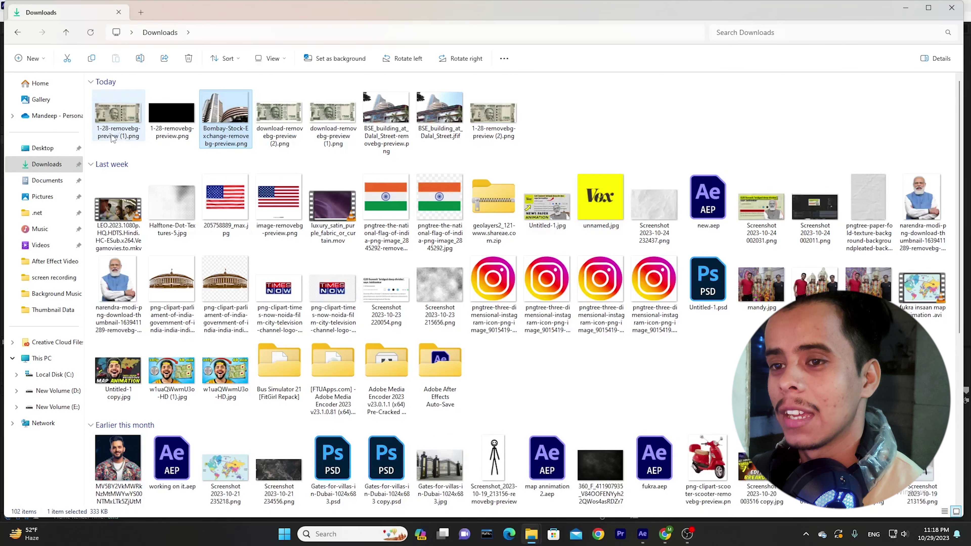
shift+click(117, 127)
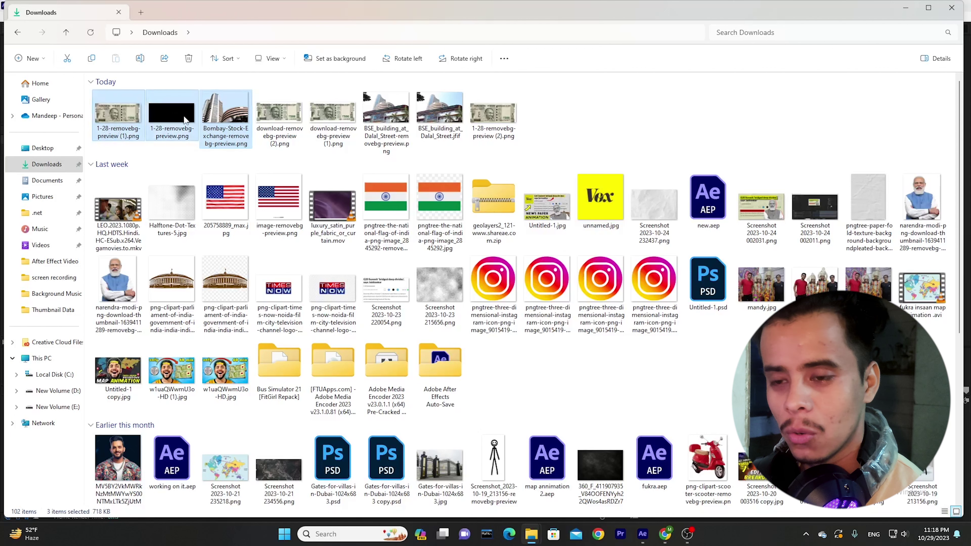
ctrl+click(159, 119)
drag(221, 126, 316, 442)
drag(520, 209, 575, 255)
click(583, 222)
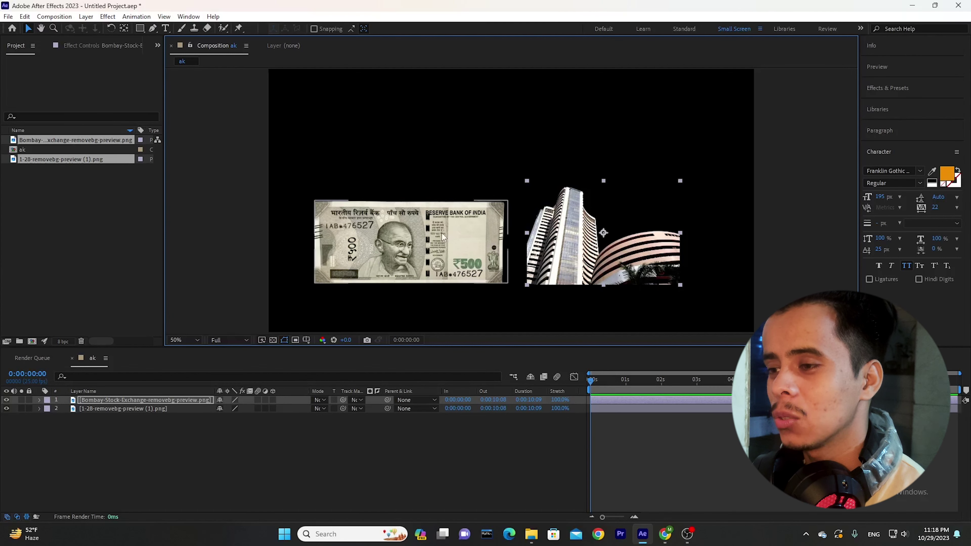
Hide both the stock exchange building layer and the banknote layer
click(406, 241)
click(9, 426)
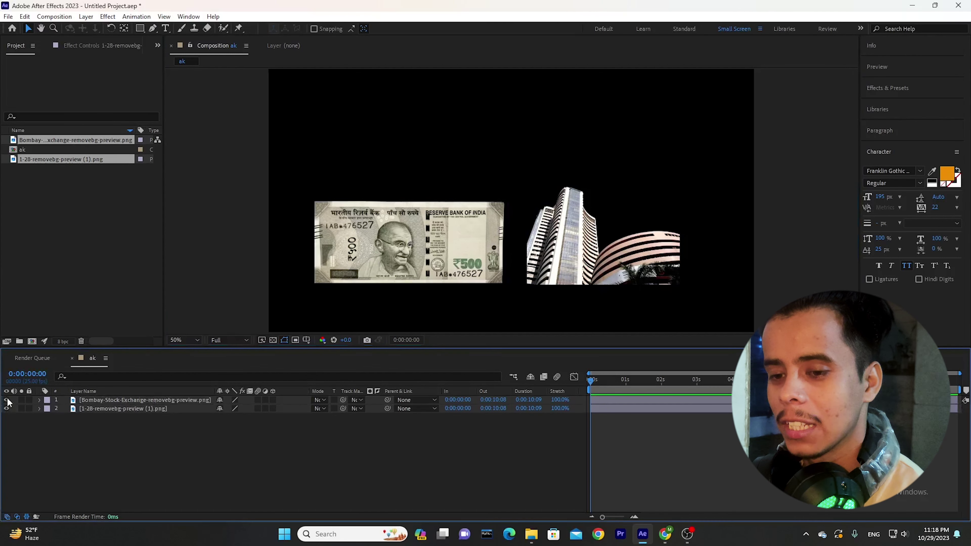
click(6, 401)
click(6, 408)
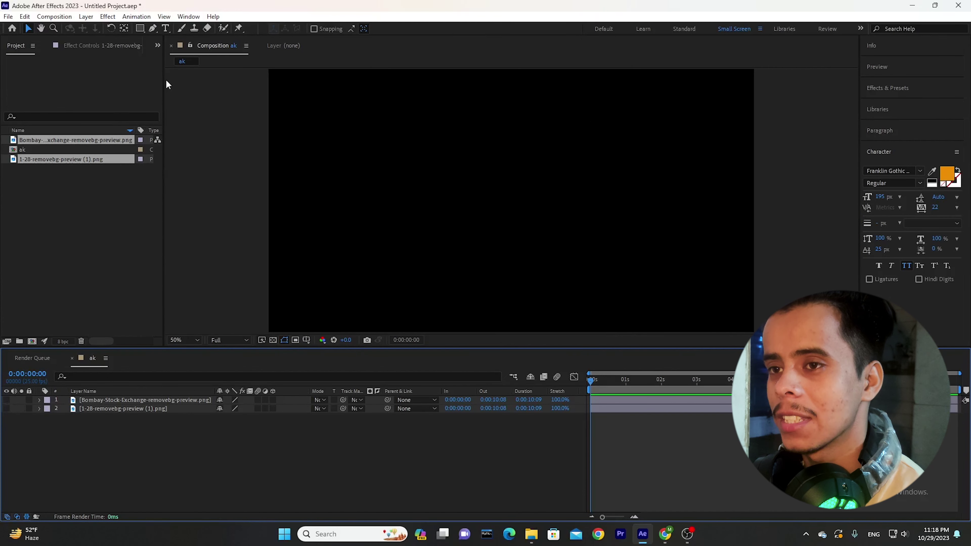
Add a text layer reading "Investing your salary" near the top of the frame, using the YouTube reference video for the wording
click(163, 28)
click(364, 149)
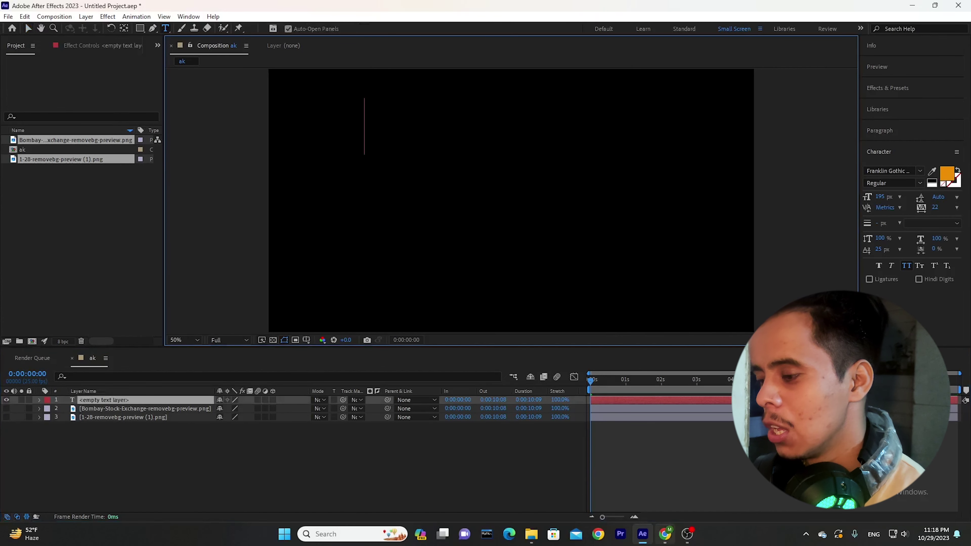
click(665, 535)
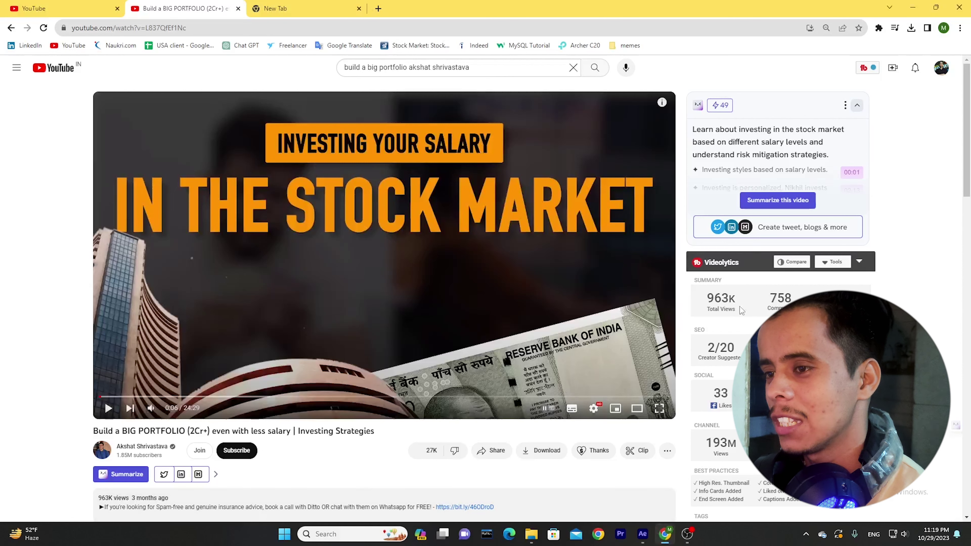
click(643, 534)
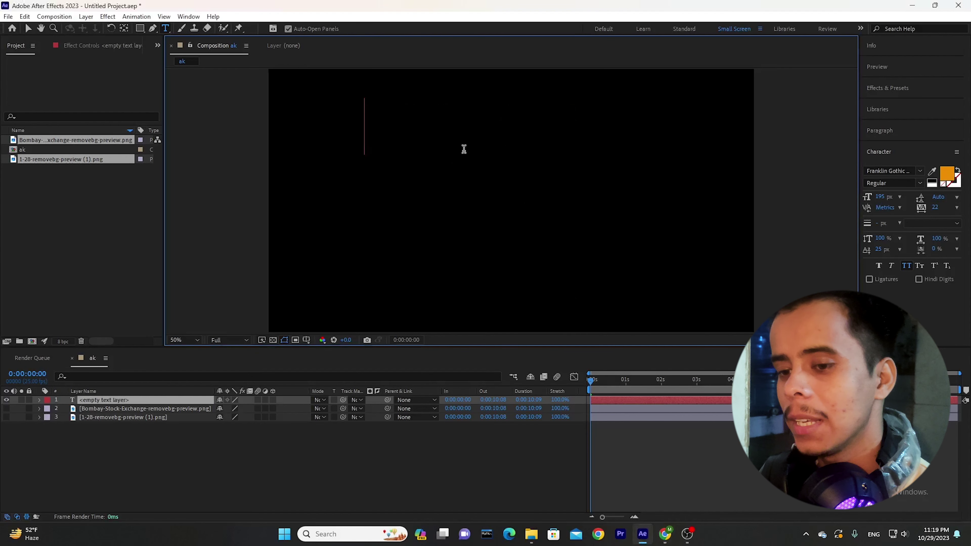
text(inves)
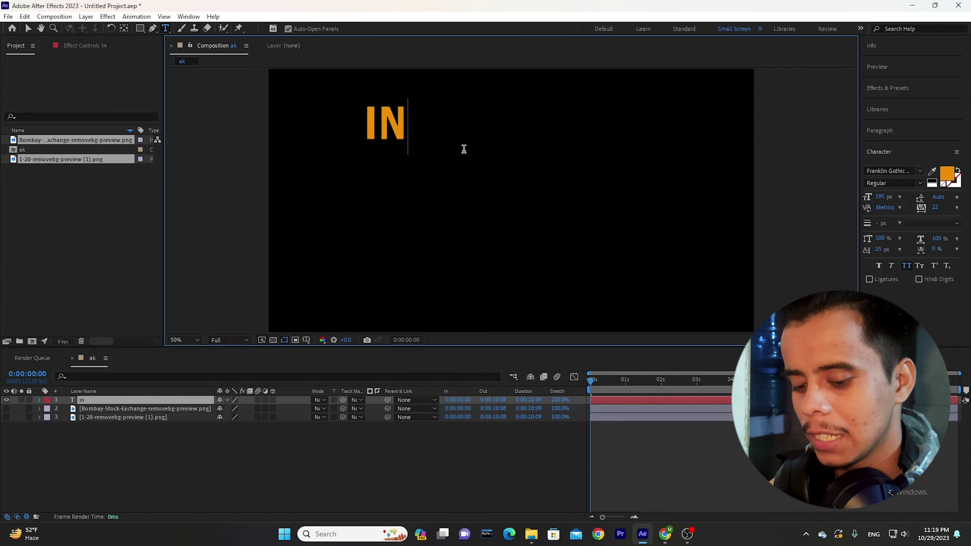
text(t)
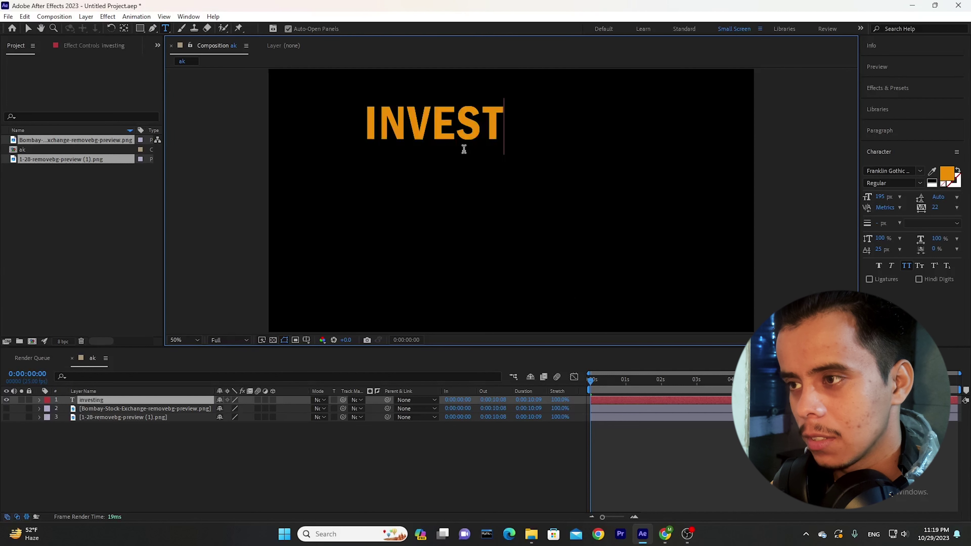
text(ing your )
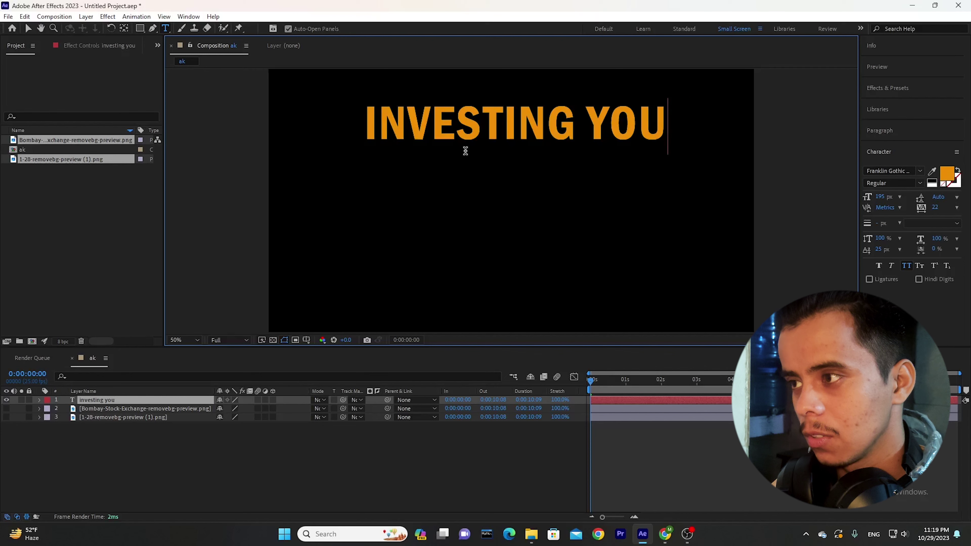
text(salary)
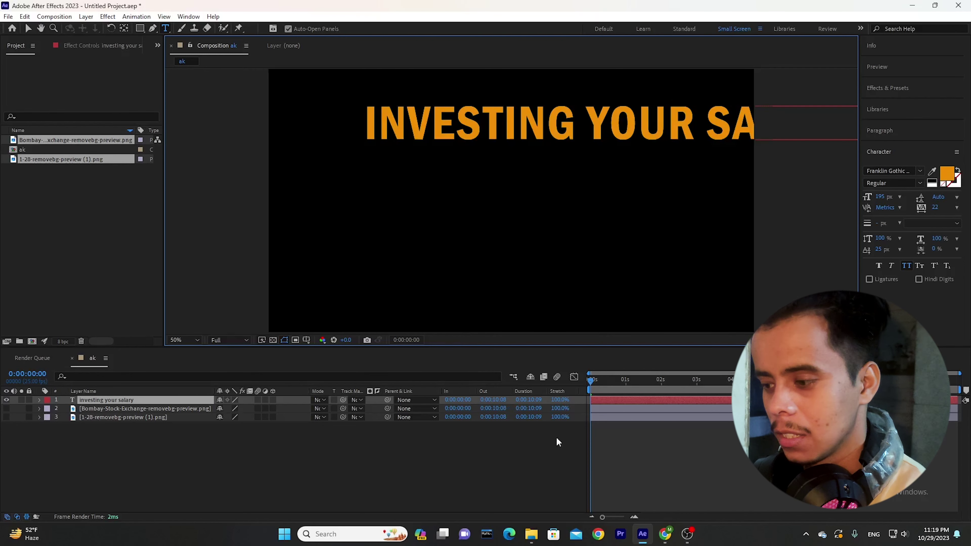
Compare with the YouTube reference, reposition the title text in the upper part of the frame and set its font size to 133 px
click(665, 534)
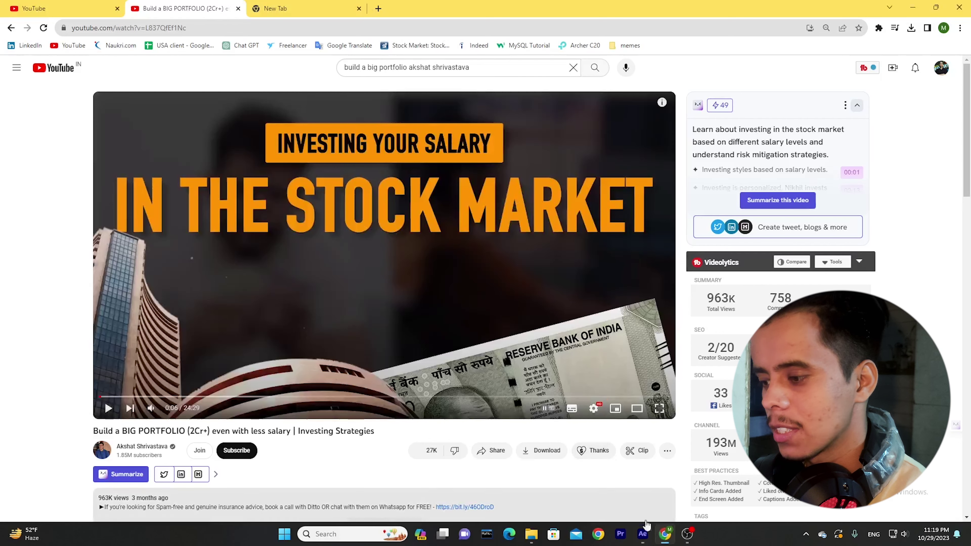
click(644, 535)
click(28, 29)
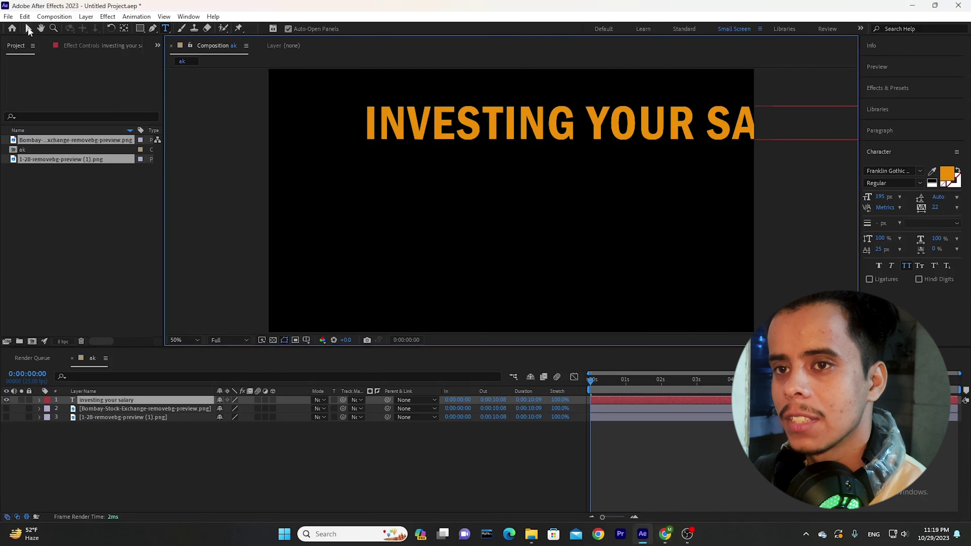
drag(603, 136, 537, 134)
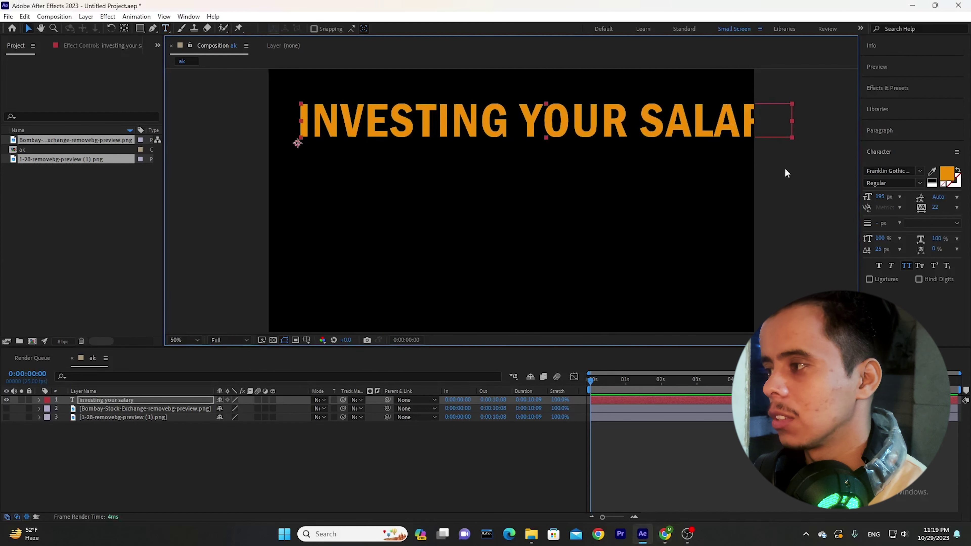
drag(883, 201, 823, 196)
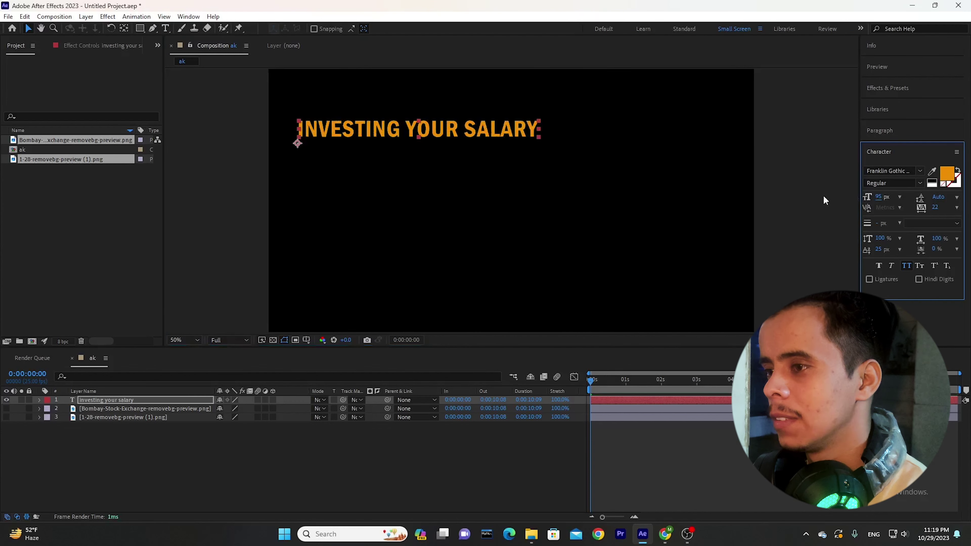
drag(497, 128, 558, 114)
drag(879, 197, 907, 197)
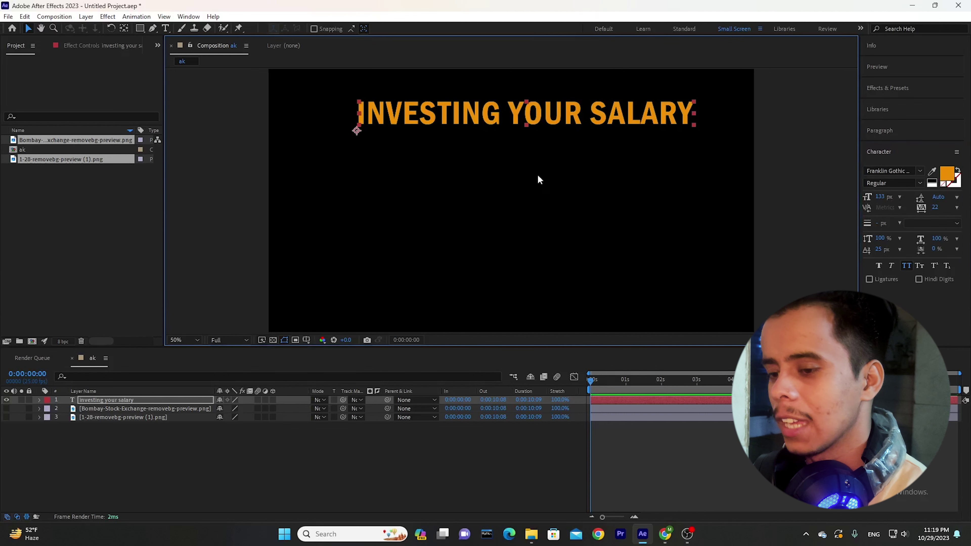
Draw an orange rectangle on a new shape layer, slightly larger than the title text and covering it
click(377, 455)
click(139, 29)
mouse_move(344, 93)
mouse_down()
mouse_move(593, 133)
mouse_move(700, 134)
mouse_up()
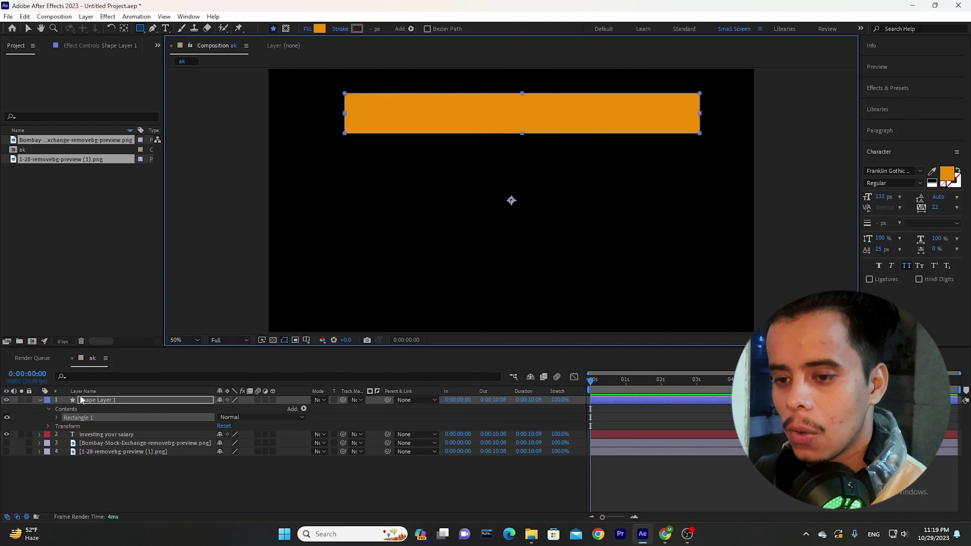
click(28, 29)
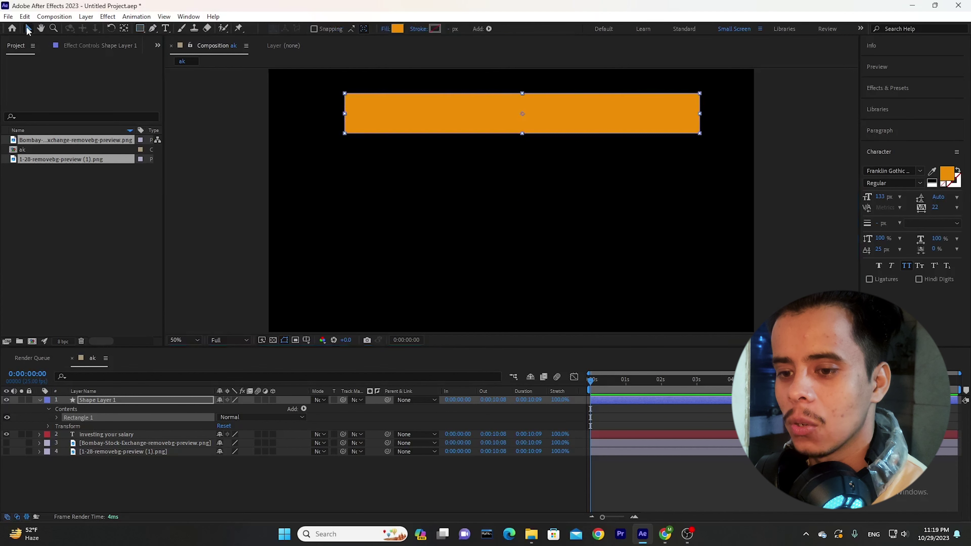
click(40, 400)
Move the title text layer above the rectangle's shape layer and change the text's fill color to black
click(121, 407)
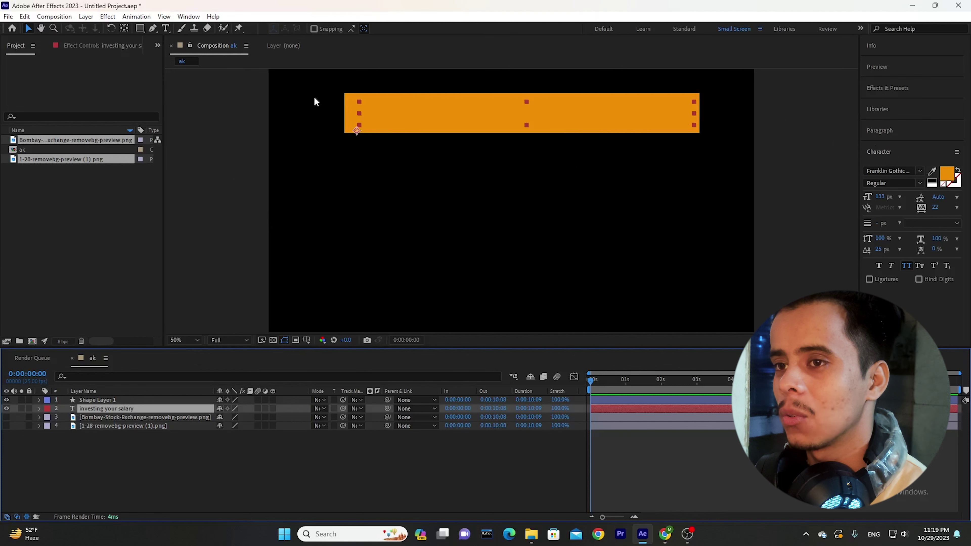
drag(136, 411, 138, 400)
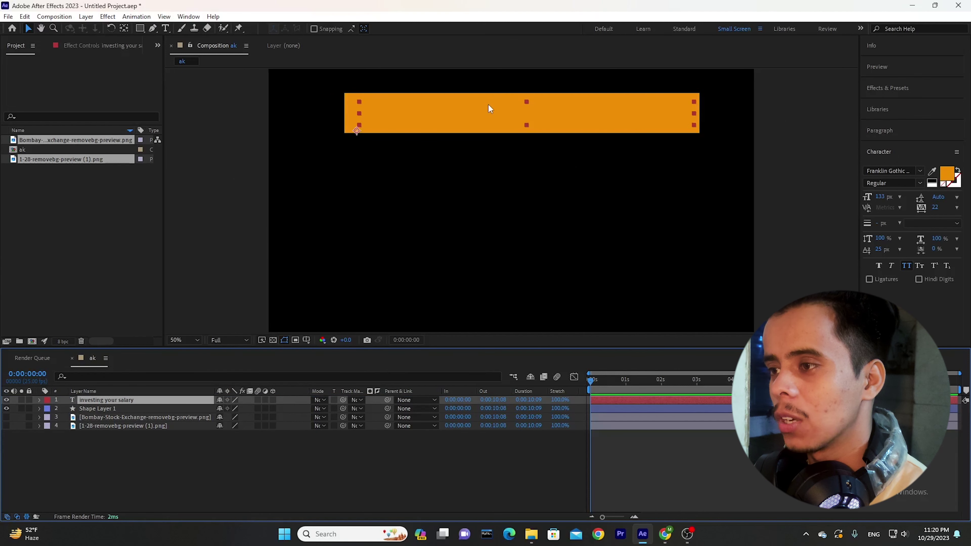
key(ctrl+t)
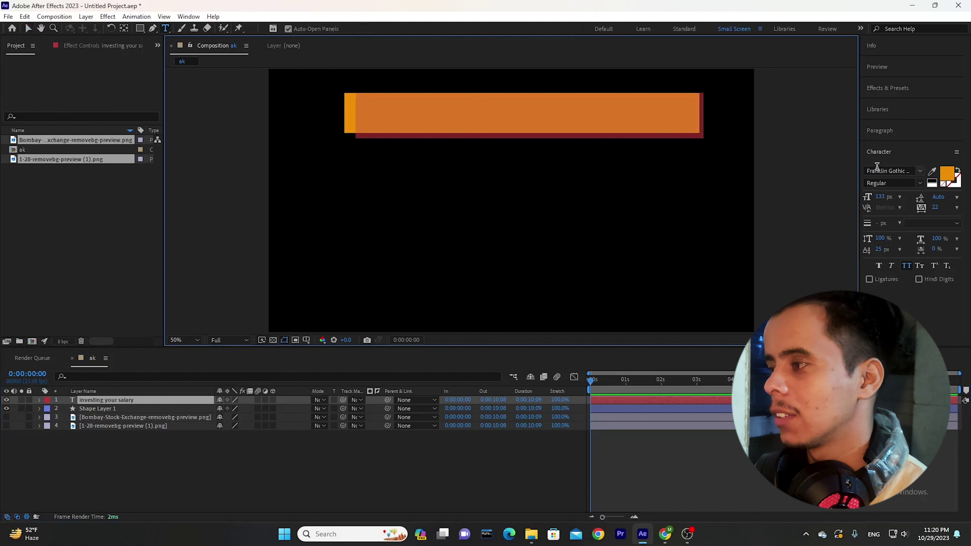
click(948, 181)
drag(247, 217, 293, 379)
click(348, 168)
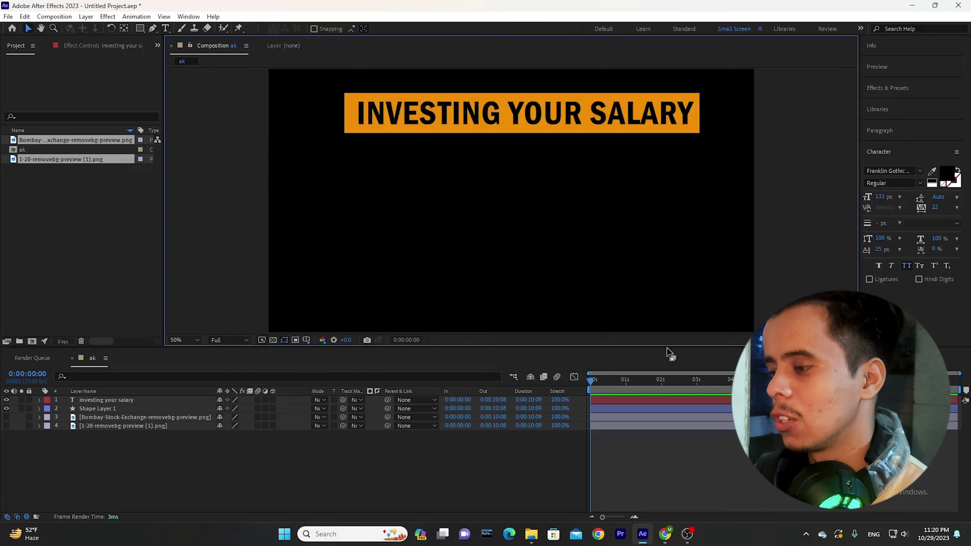
Check the YouTube reference layout, move the orange rectangle slightly higher and realign the title text inside it
click(666, 534)
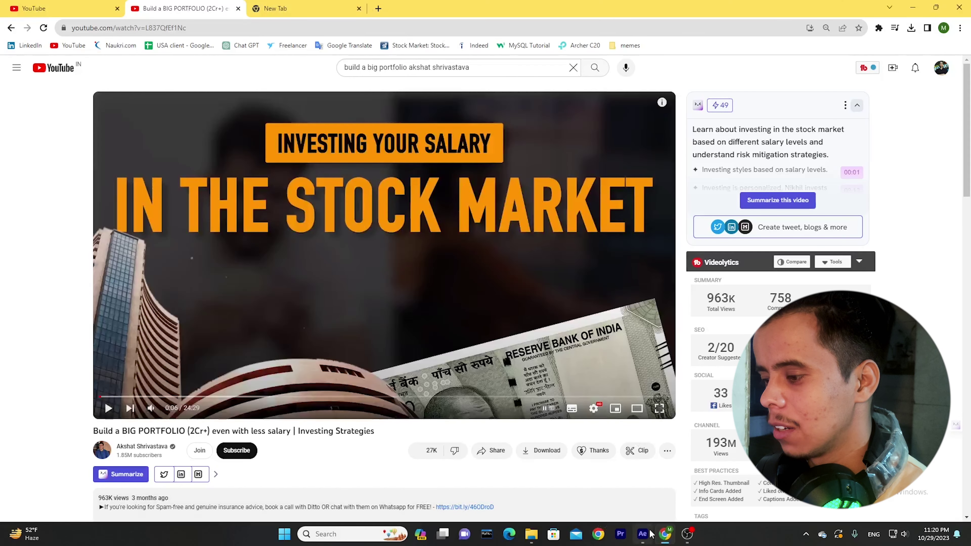
click(643, 534)
mouse_move(666, 109)
mouse_down()
mouse_move(662, 122)
mouse_move(660, 96)
mouse_up()
double_click(646, 130)
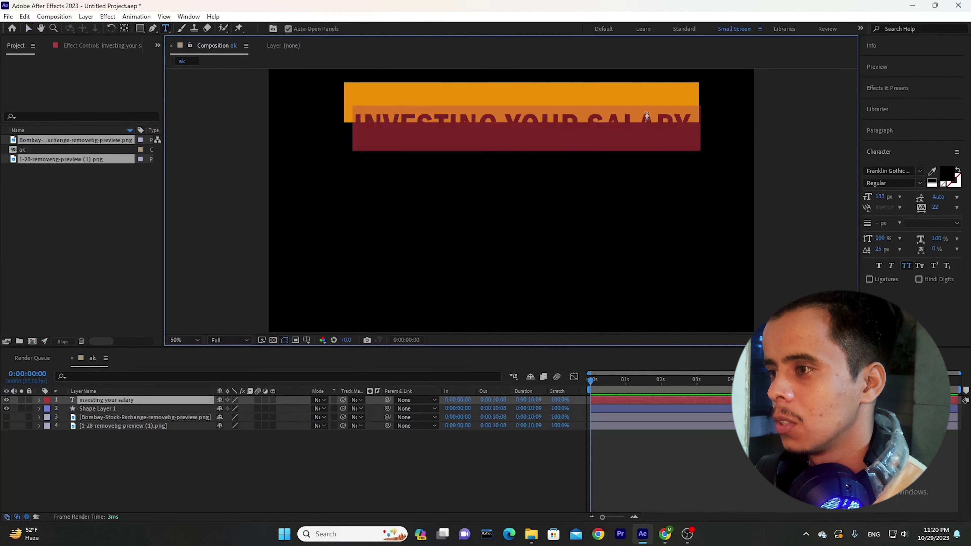
click(30, 28)
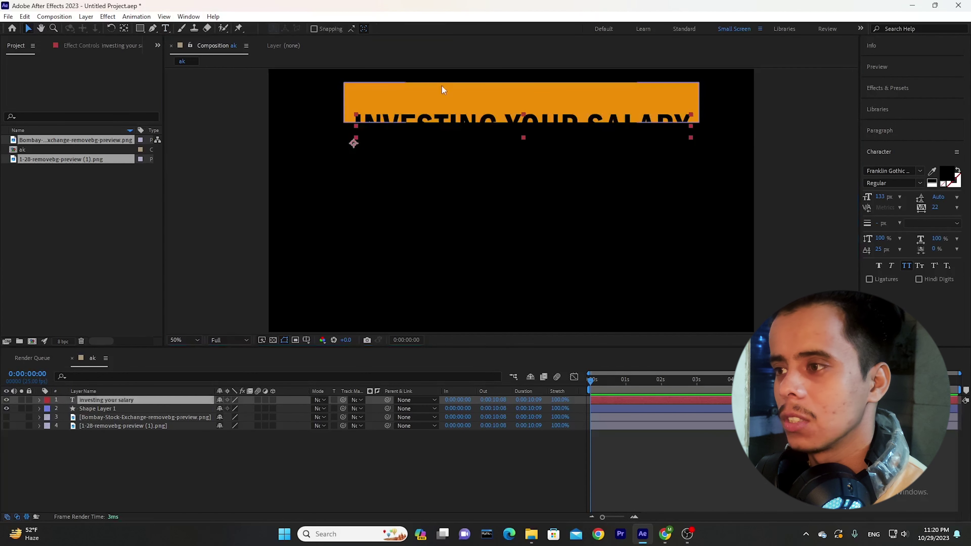
drag(503, 129, 517, 107)
click(497, 193)
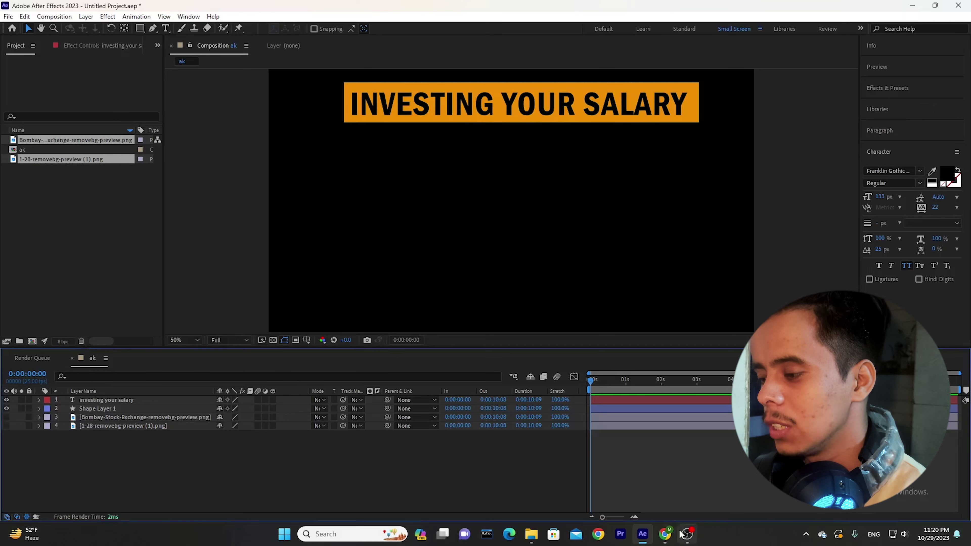
Check the YouTube reference for the second title line, duplicate the title text layer and place the copy below the orange rectangle
click(666, 534)
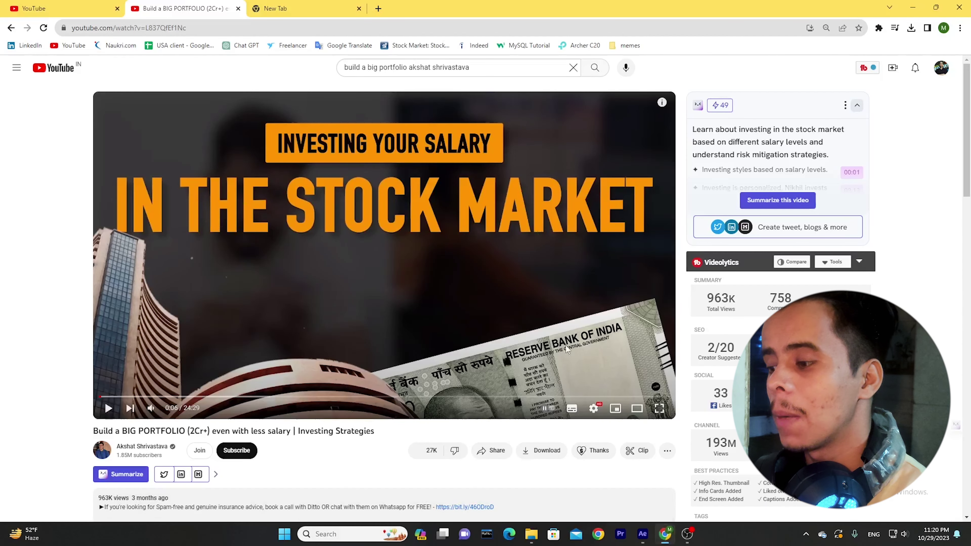
click(642, 534)
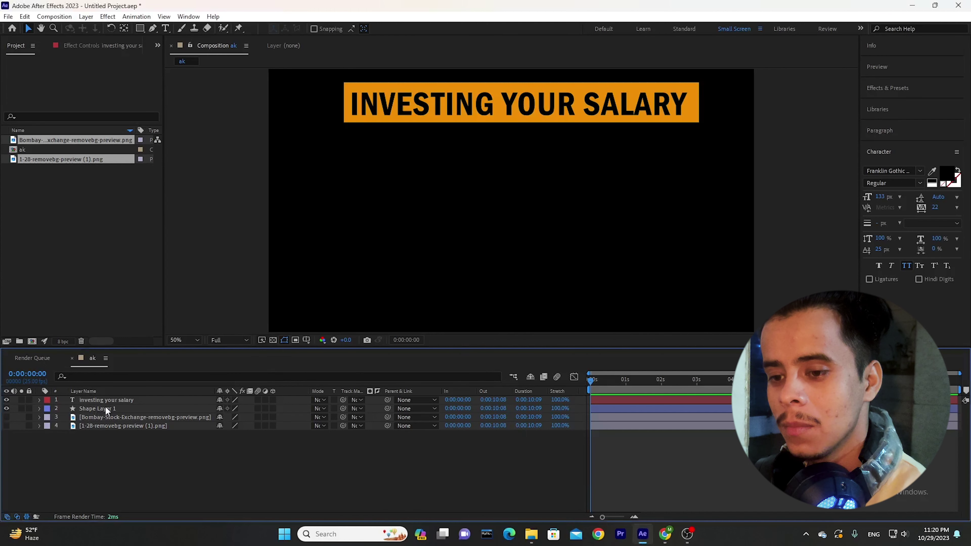
click(130, 400)
key(ctrl+d)
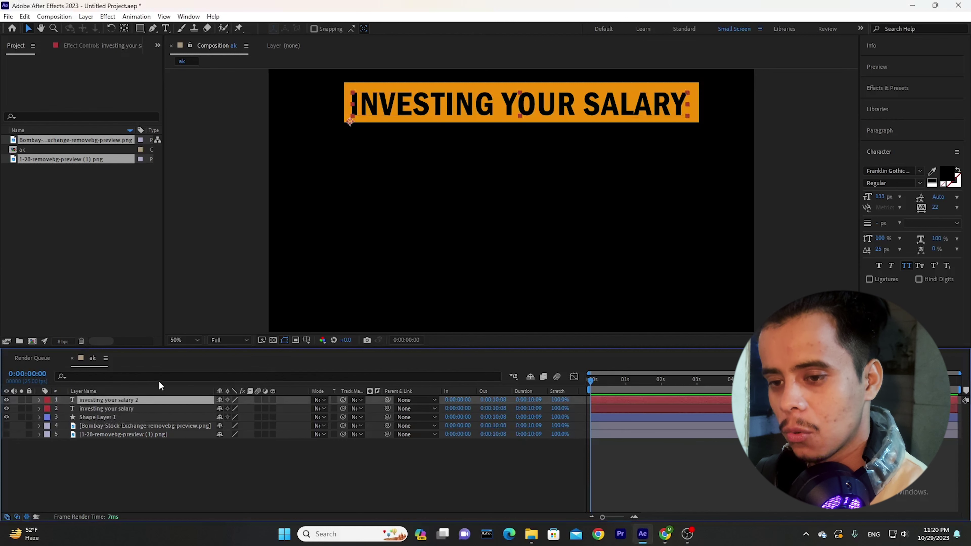
drag(444, 94, 438, 177)
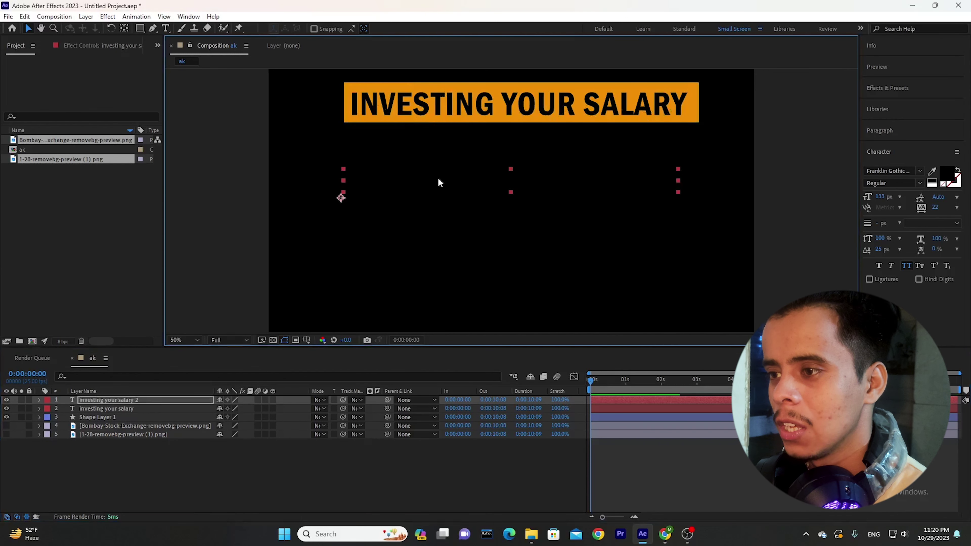
Replace the duplicated text below the orange box with "inthe stock market", checking the wording in the YouTube reference
double_click(438, 177)
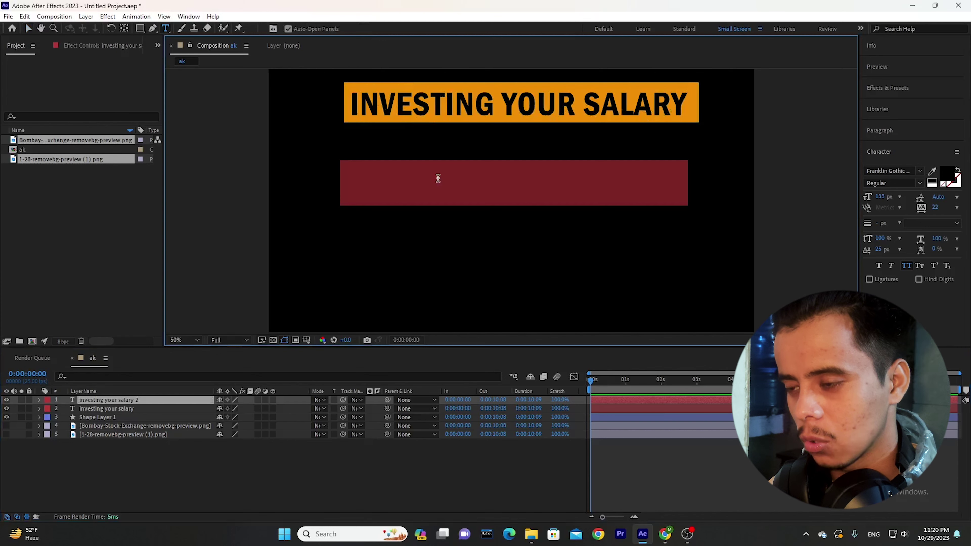
text(in)
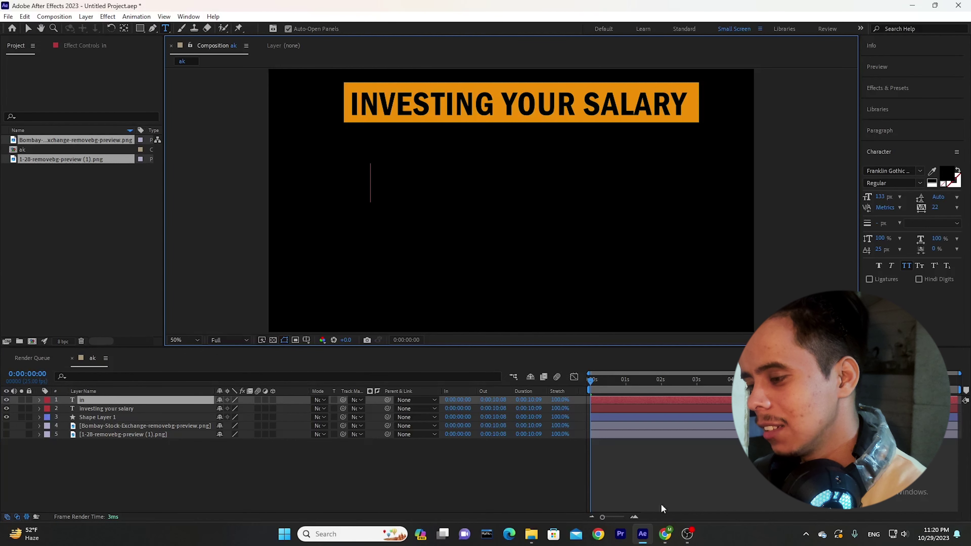
click(665, 534)
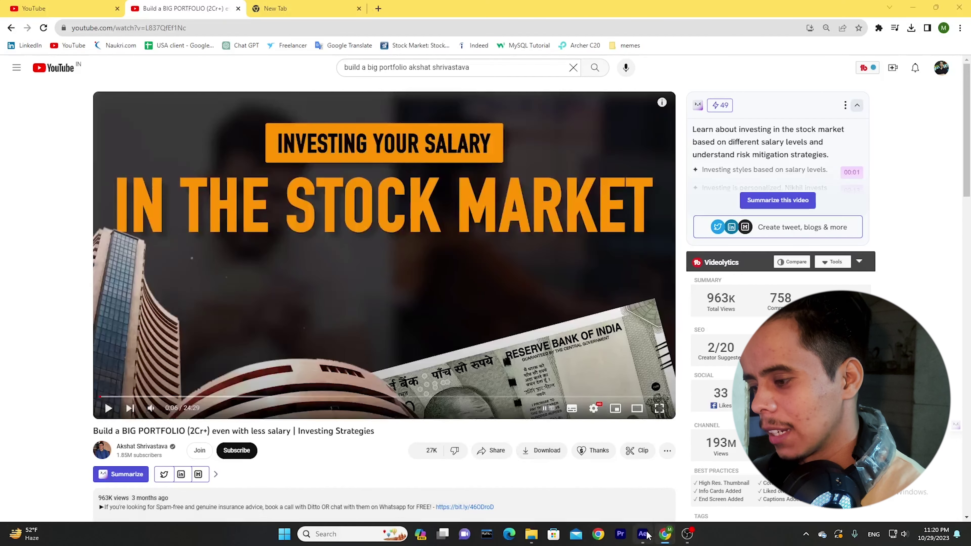
click(645, 535)
text(the s)
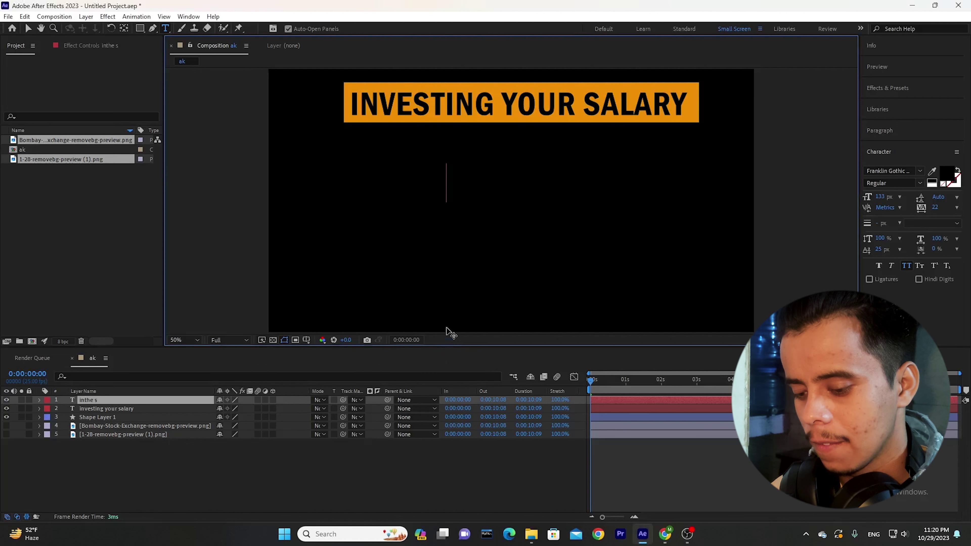
key(BackSpace)
key(BackSpace)
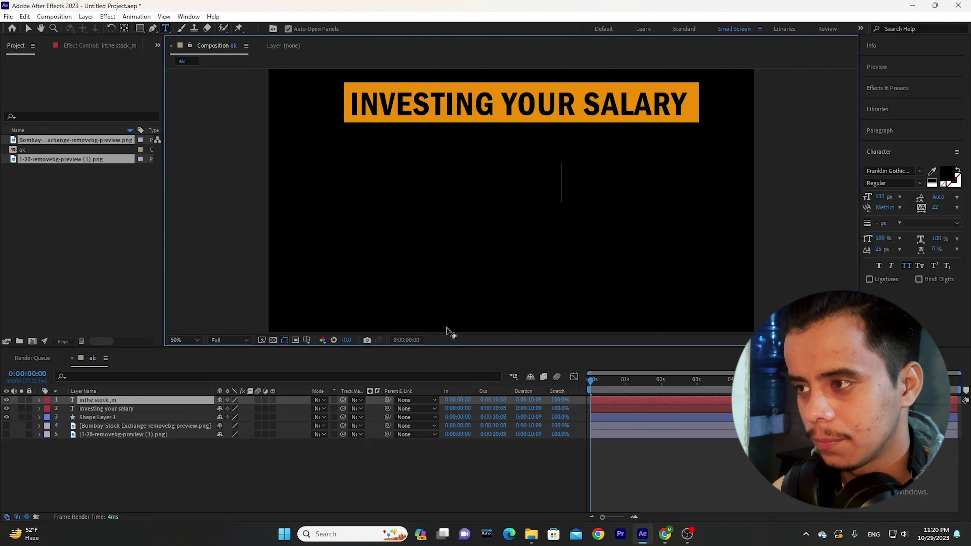
text(ma)
key(BackSpace)
key(BackSpace)
text(et)
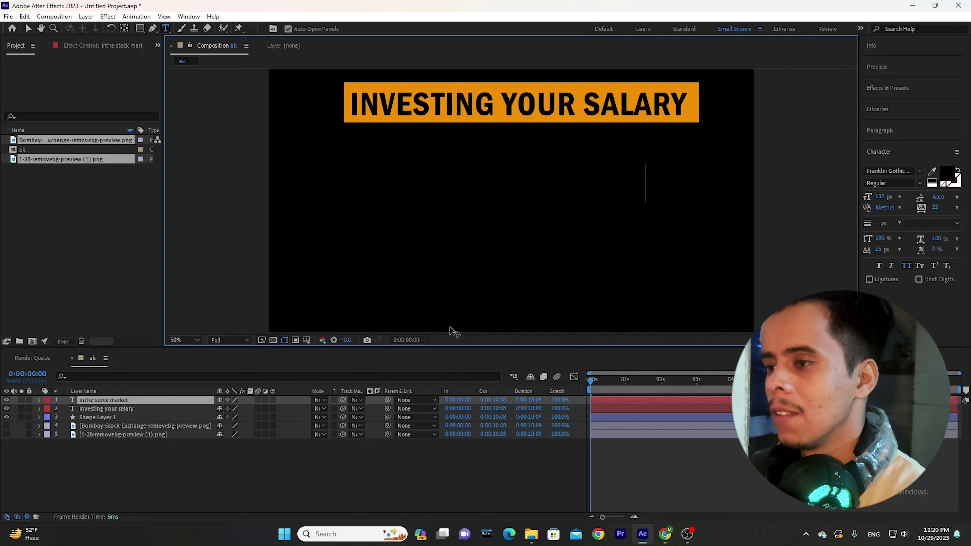
key(Escape)
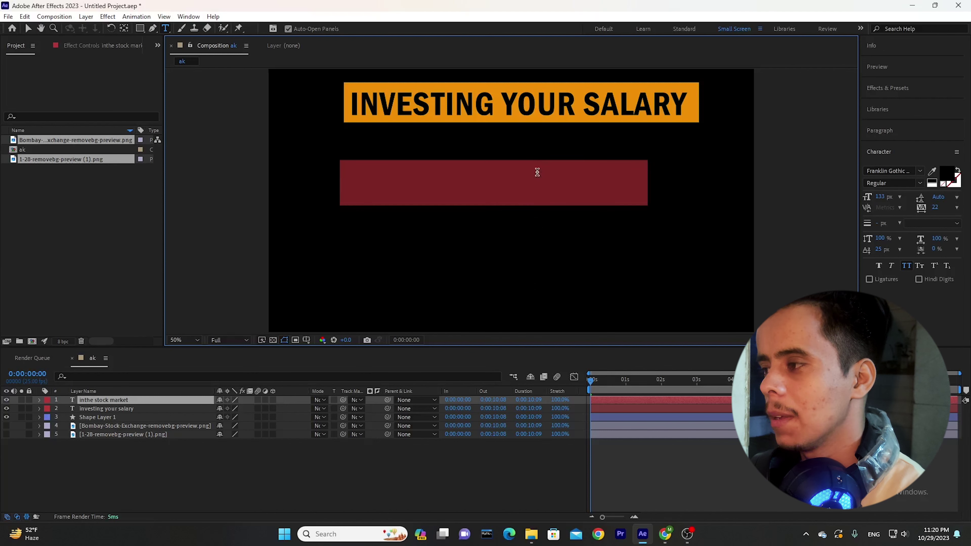
Change the second title line's fill color to the orange sampled from the title box
click(934, 172)
click(687, 91)
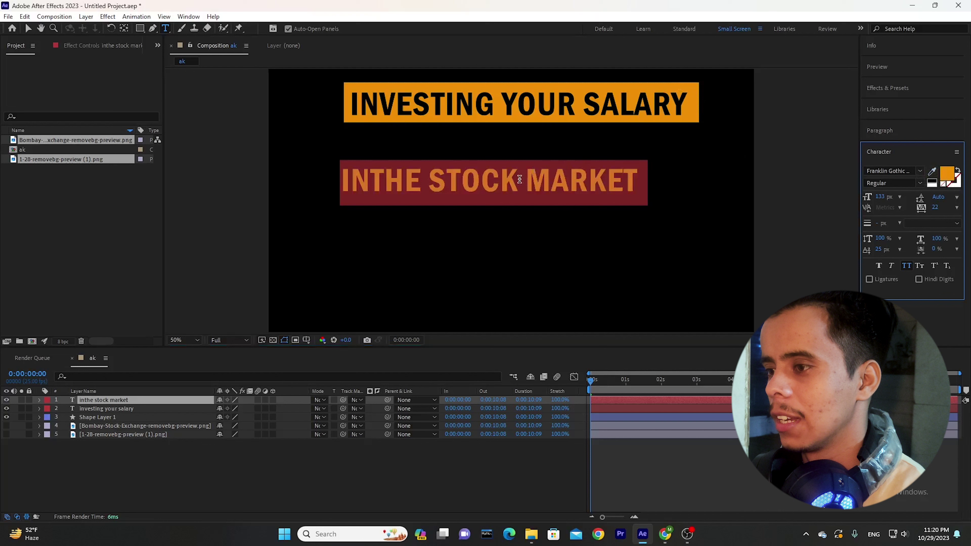
click(520, 180)
click(28, 28)
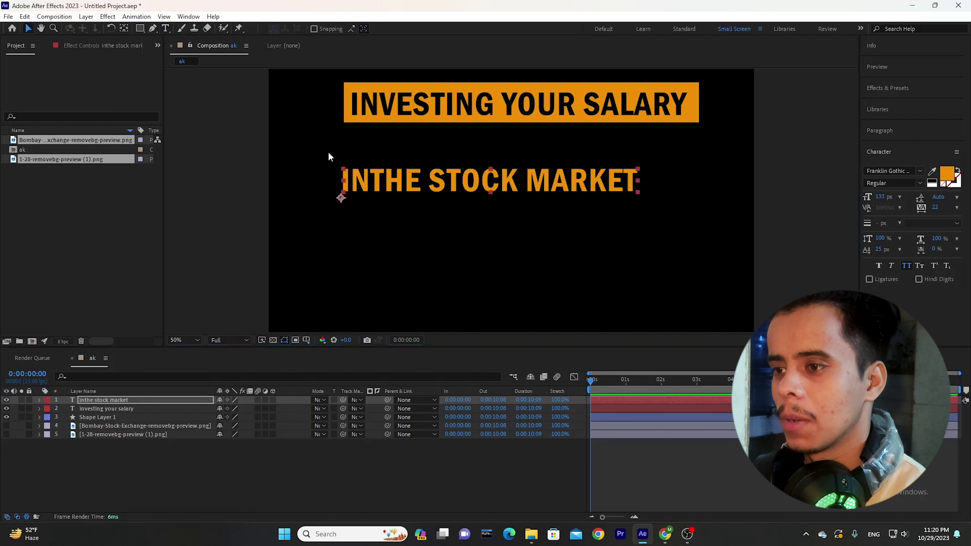
Insert the missing space in the second title line so it reads "in the stock market"
double_click(373, 180)
double_click(373, 180)
key(BackSpace)
key(ctrl+z)
click(374, 181)
click(29, 28)
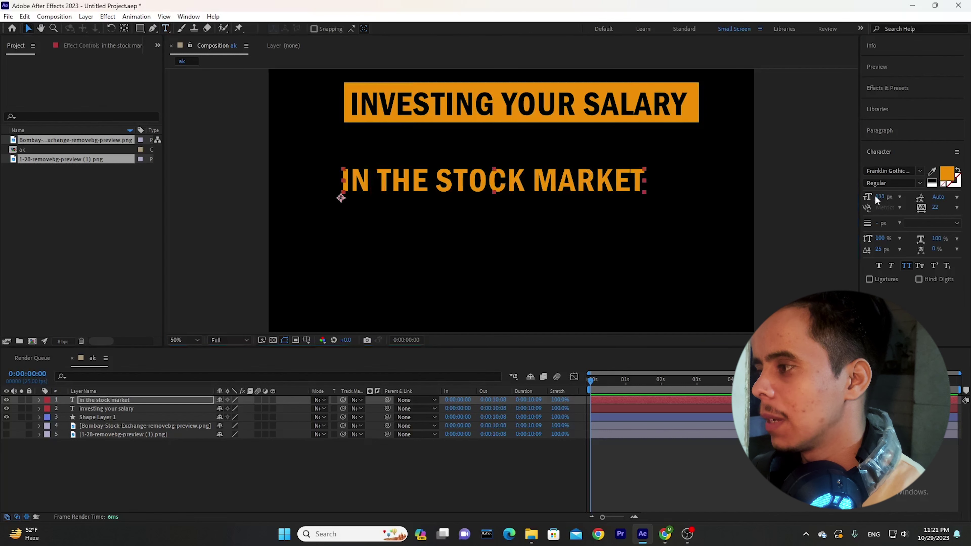
Enlarge the second title line to 196 px and center it just beneath the boxed title, following the YouTube reference
drag(882, 196, 919, 197)
drag(694, 200, 657, 167)
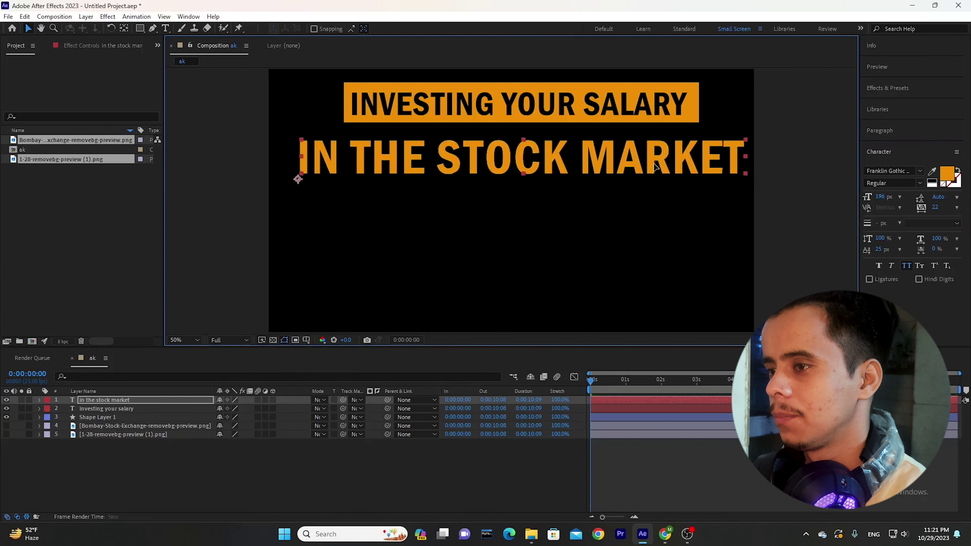
click(664, 533)
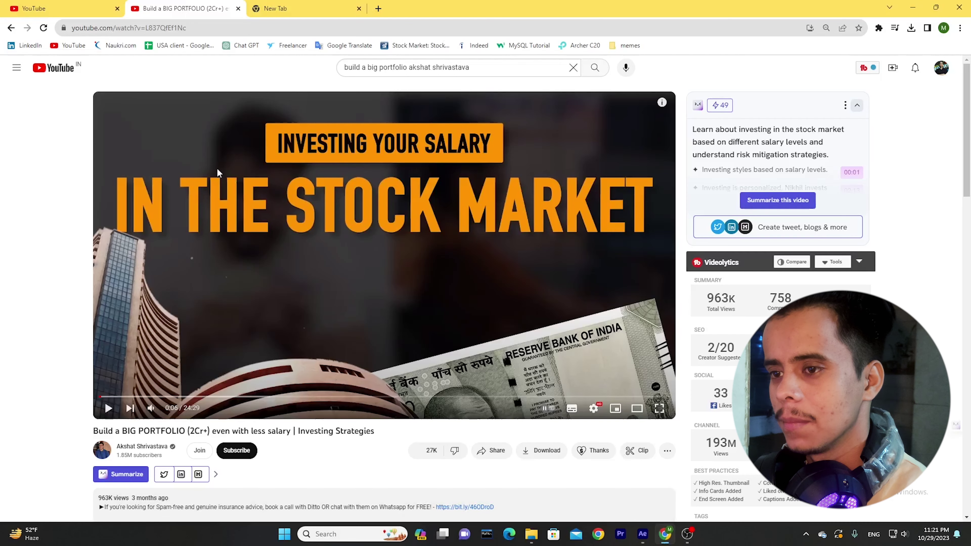
click(641, 530)
drag(598, 162, 586, 161)
Reduce the font size of the "Investing your salary" title and fit the orange rectangle to the smaller text
click(586, 98)
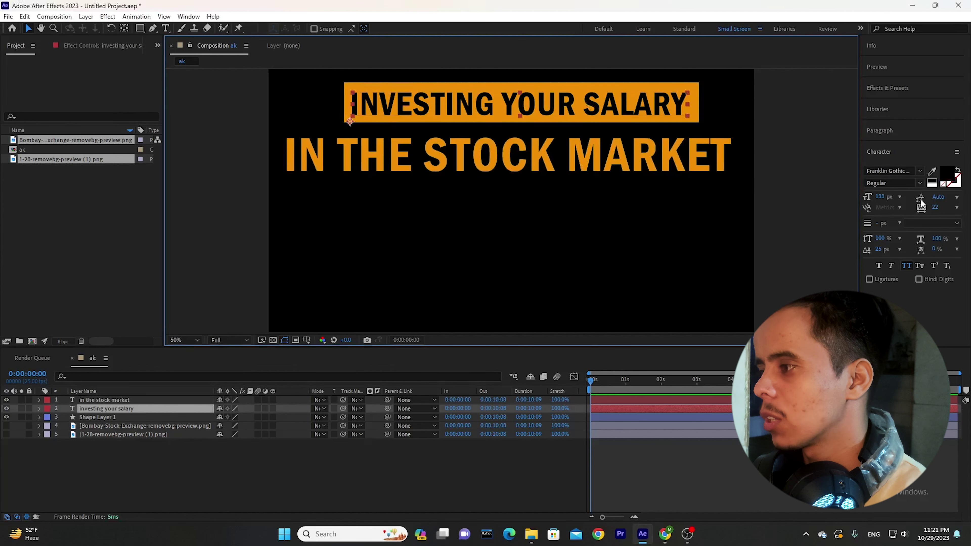
drag(882, 200, 868, 198)
click(691, 113)
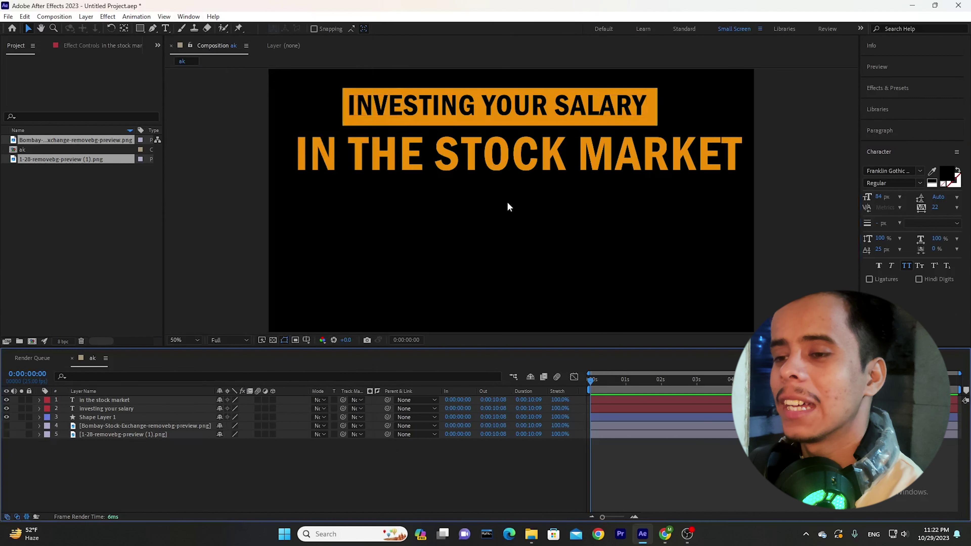
Make the building and banknote image layers visible and move the banknote to the right side of the frame
click(6, 426)
click(6, 434)
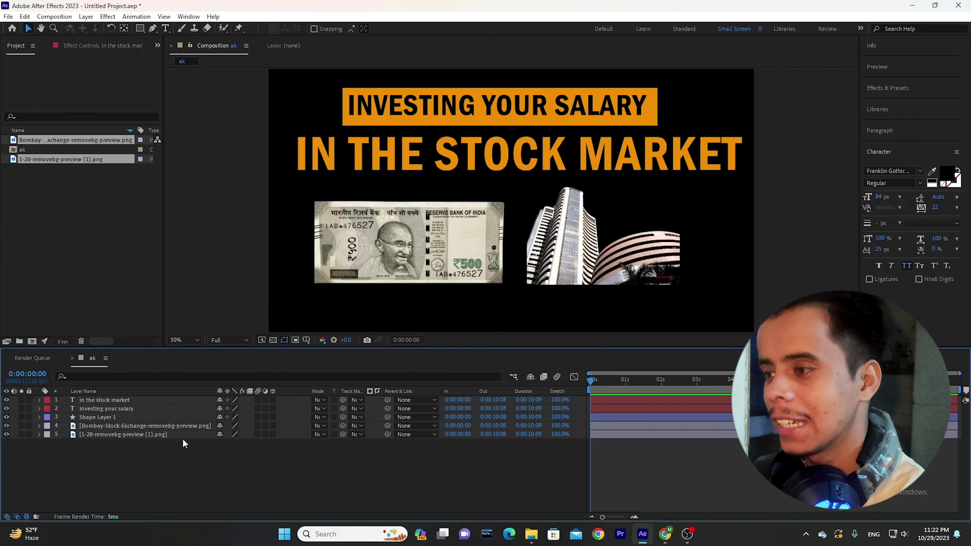
drag(415, 267, 684, 284)
Move the building image to the lower-left corner of the frame and enlarge it
drag(537, 235, 346, 260)
drag(445, 294, 478, 323)
drag(434, 278, 443, 295)
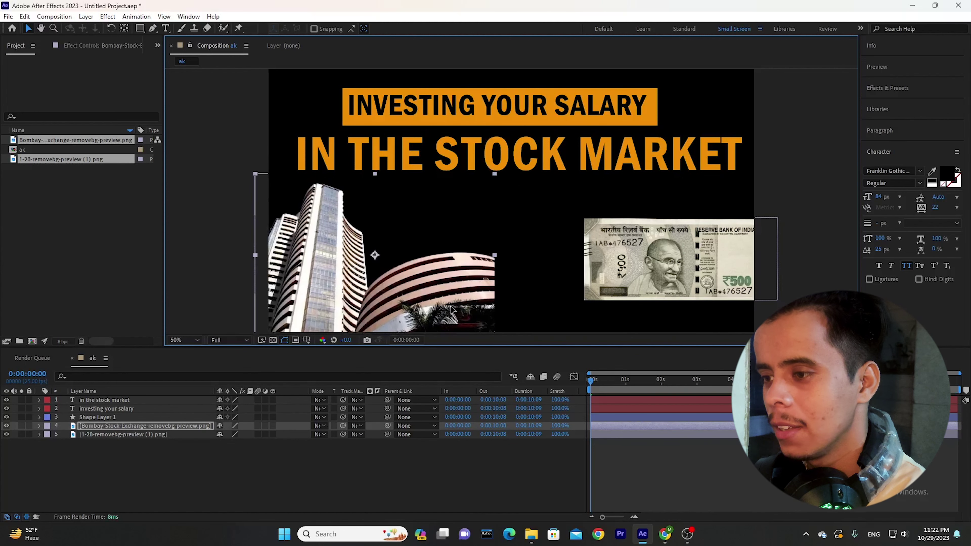
Enlarge the banknote image and place it in the lower-right corner beside the building, partly below the frame edge
click(667, 271)
drag(666, 271, 594, 311)
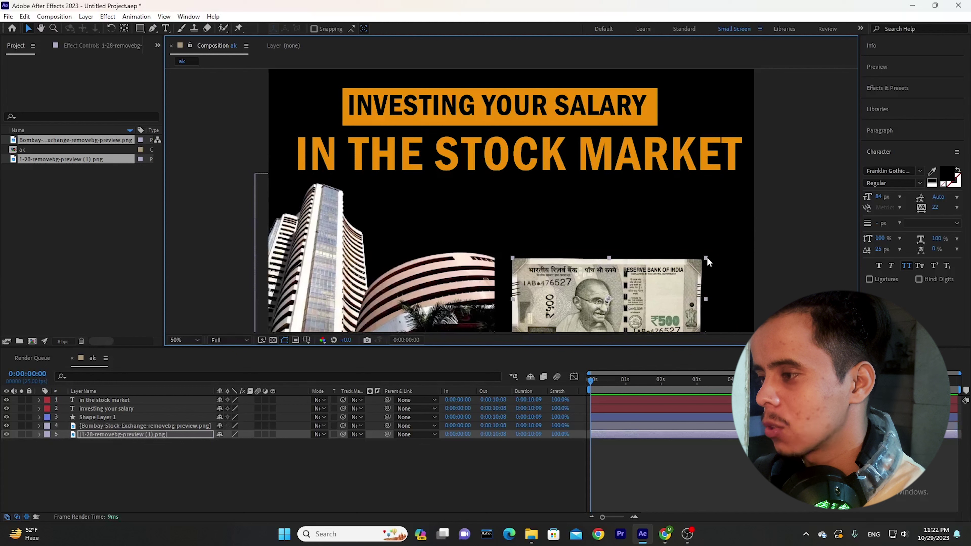
drag(707, 259, 725, 253)
drag(669, 277, 685, 281)
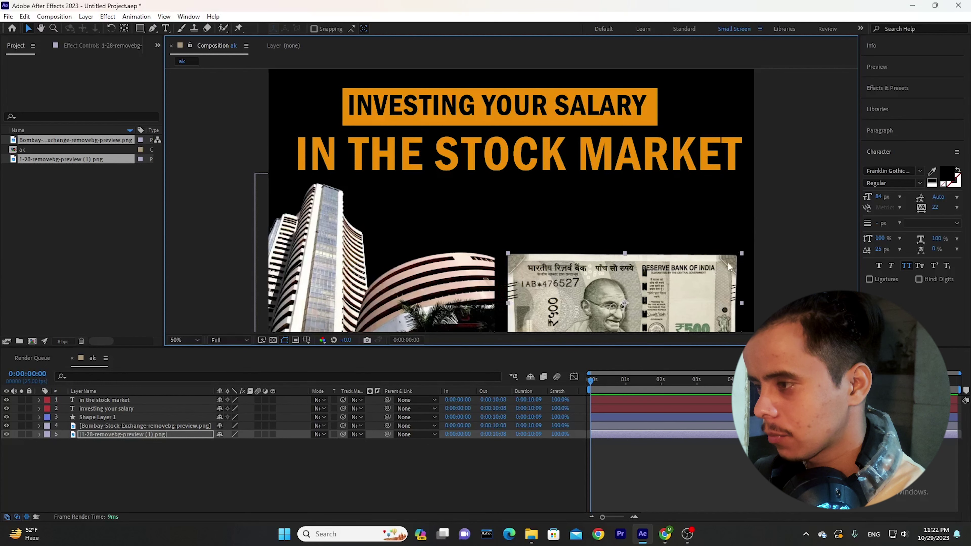
drag(742, 258, 760, 245)
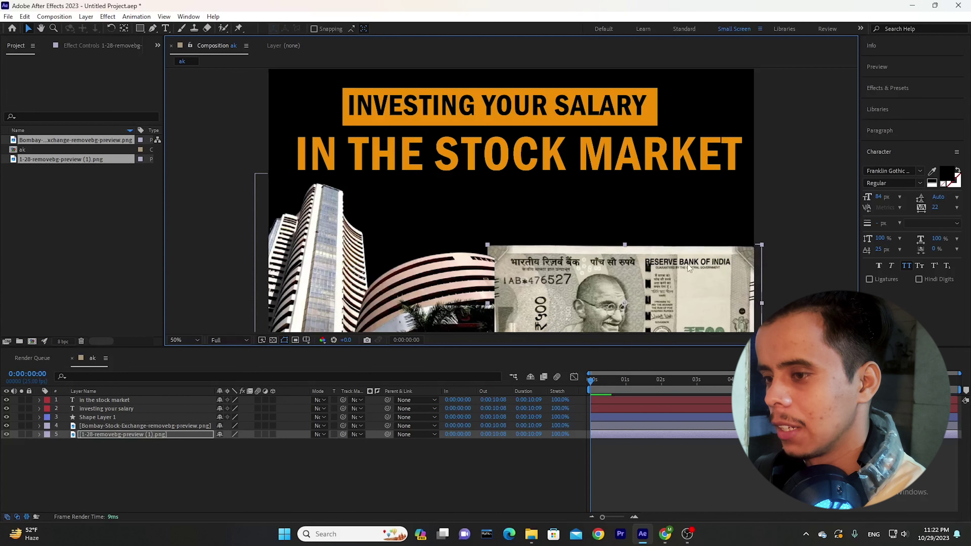
click(314, 276)
drag(562, 278, 562, 288)
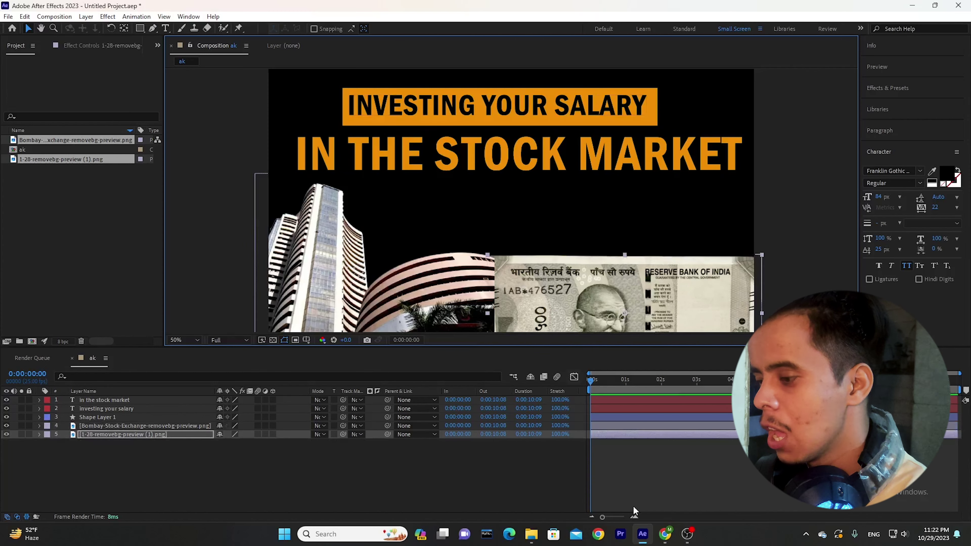
Replay the title scene in the YouTube reference and pause it to examine how the building and banknote are arranged and animated
click(668, 535)
click(472, 273)
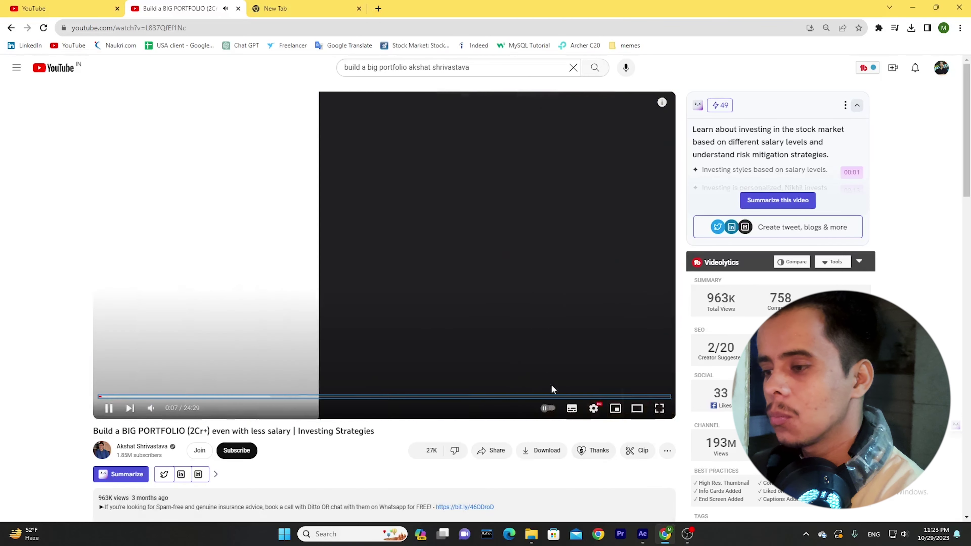
click(484, 316)
key(Left)
key(space)
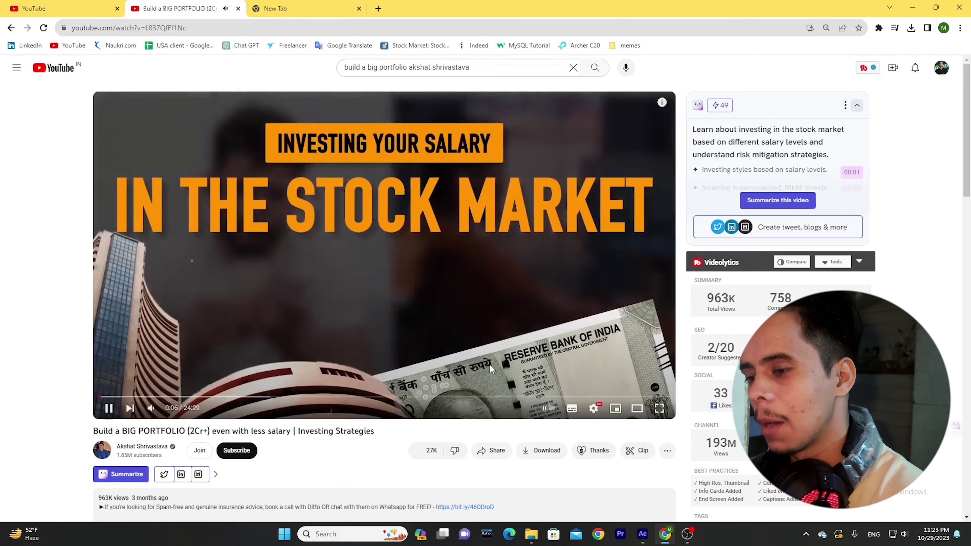
click(492, 369)
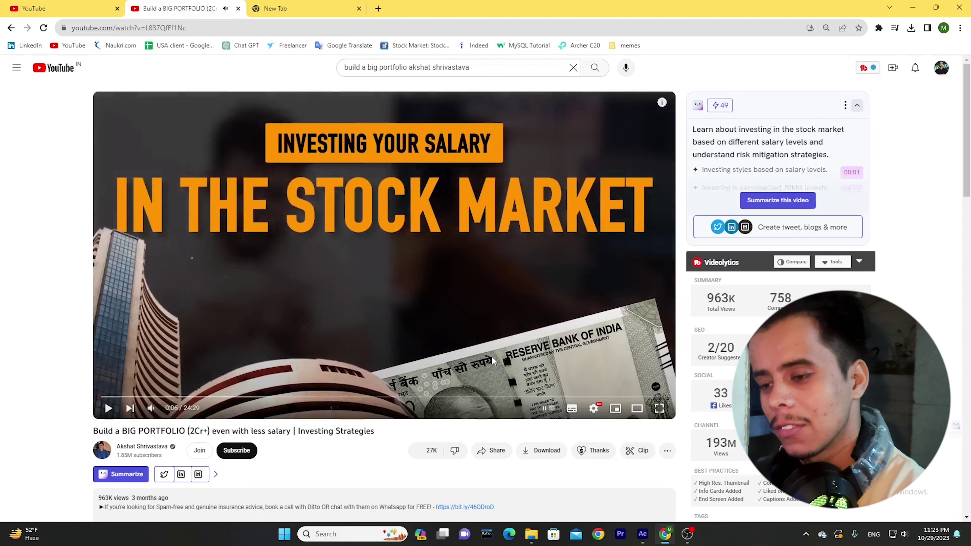
Return to After Effects and rotate the banknote layer to -11°
click(642, 535)
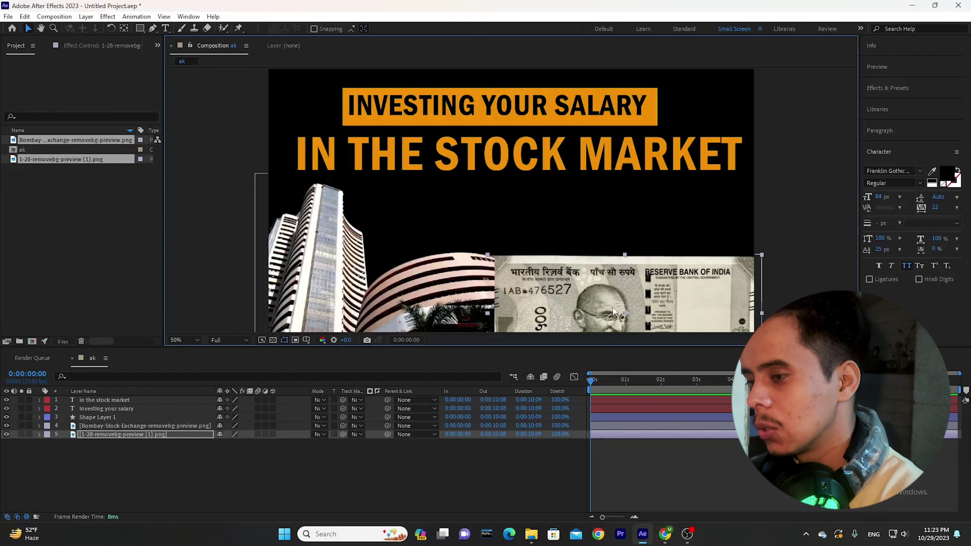
click(159, 480)
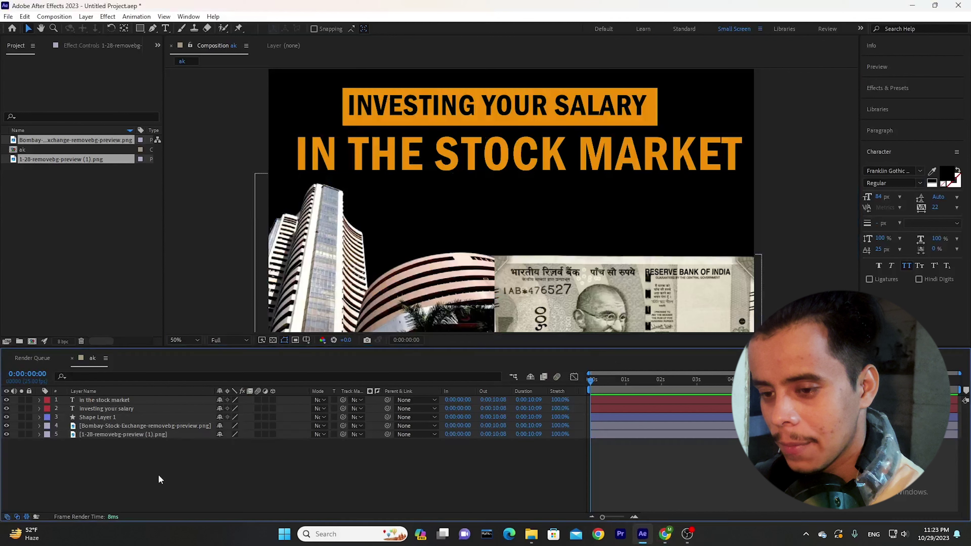
click(156, 433)
key(p)
key(r)
mouse_move(232, 442)
mouse_down()
mouse_move(216, 439)
mouse_move(225, 442)
mouse_up()
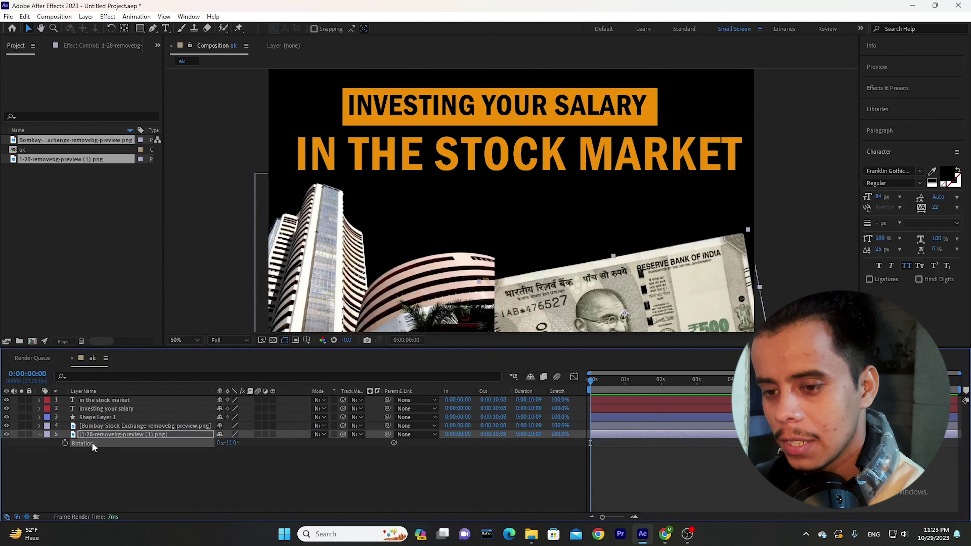
Keyframe the banknote's rotation from -11° at the start to 15° at 0:00:02:05 and preview the animation
click(65, 444)
key(space)
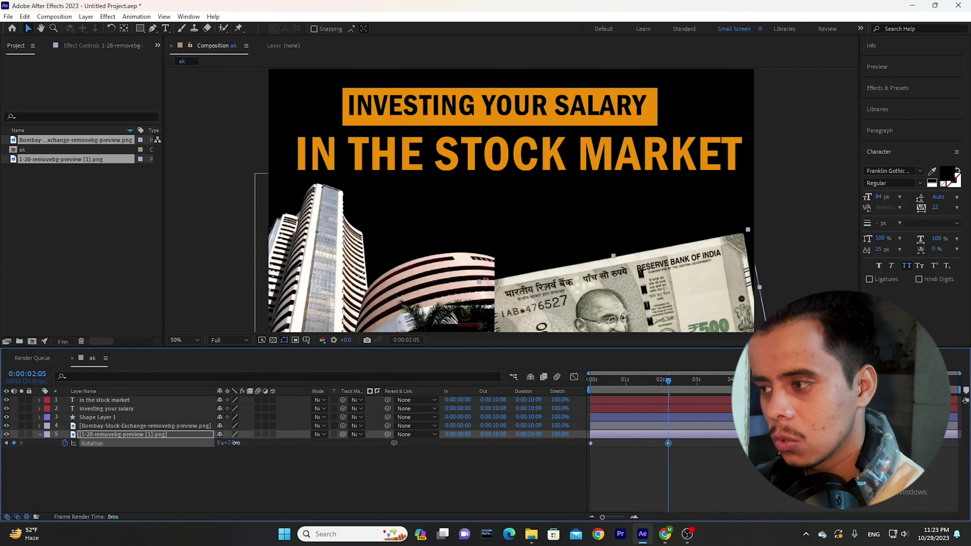
drag(226, 443, 238, 443)
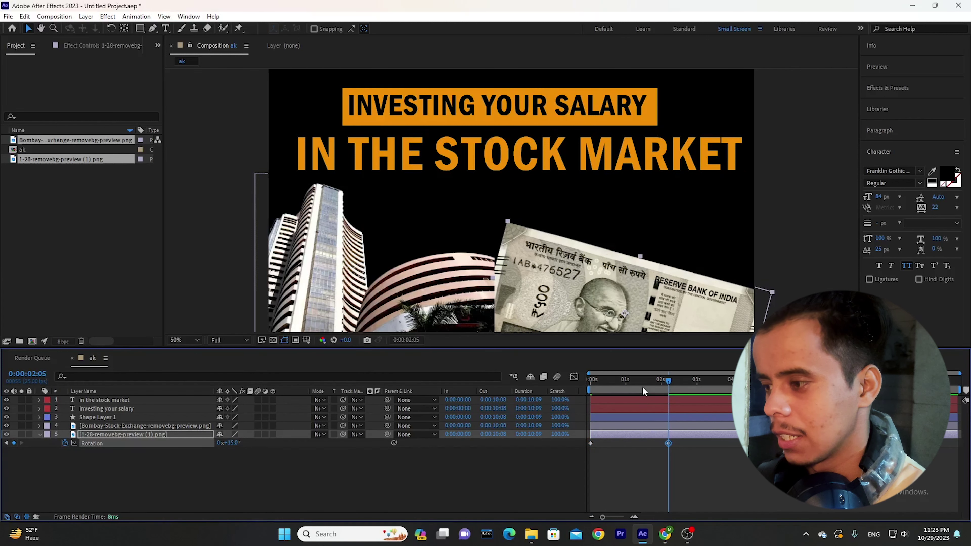
drag(642, 384, 564, 408)
key(space)
key(space)
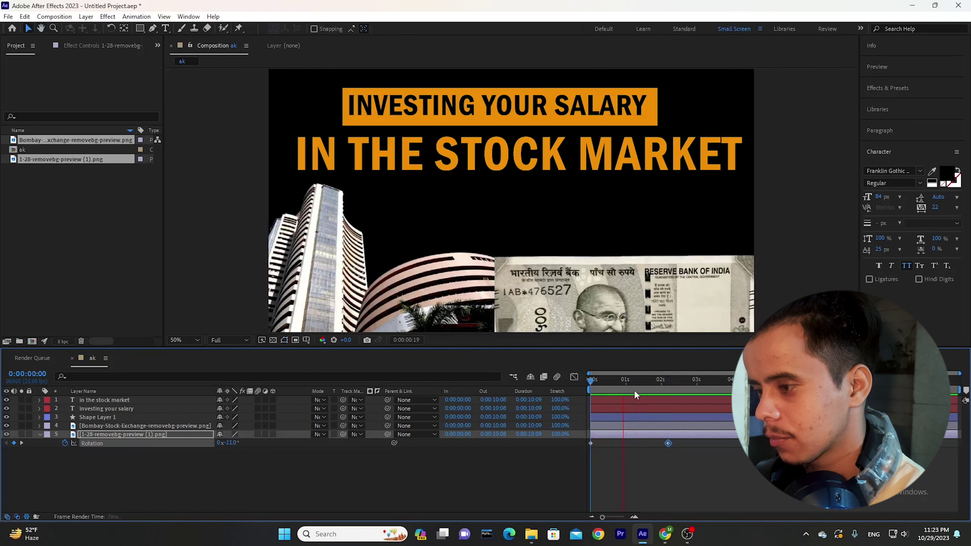
Delete the banknote's second rotation keyframe, apply Easy Ease to the starting one and preview the result
key(space)
click(669, 444)
key(Delete)
drag(643, 468, 586, 444)
key(F9)
key(space)
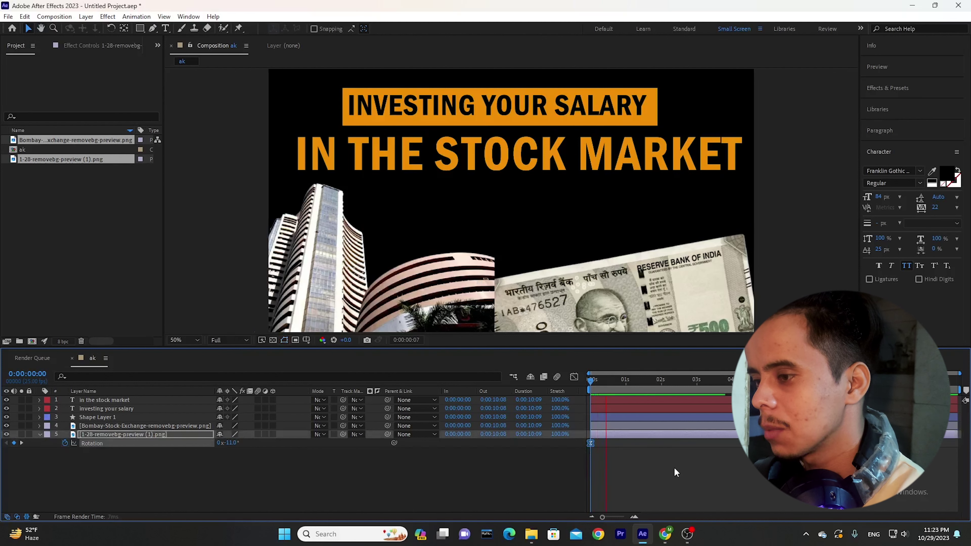
key(space)
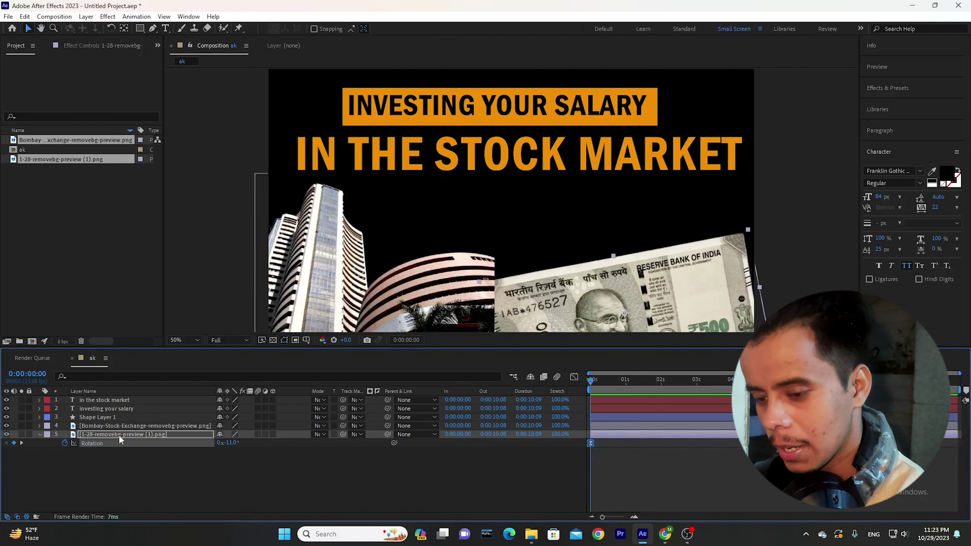
Reveal the Position property of both image layers and add a position keyframe to the building at the start
key(p)
shift+click(127, 426)
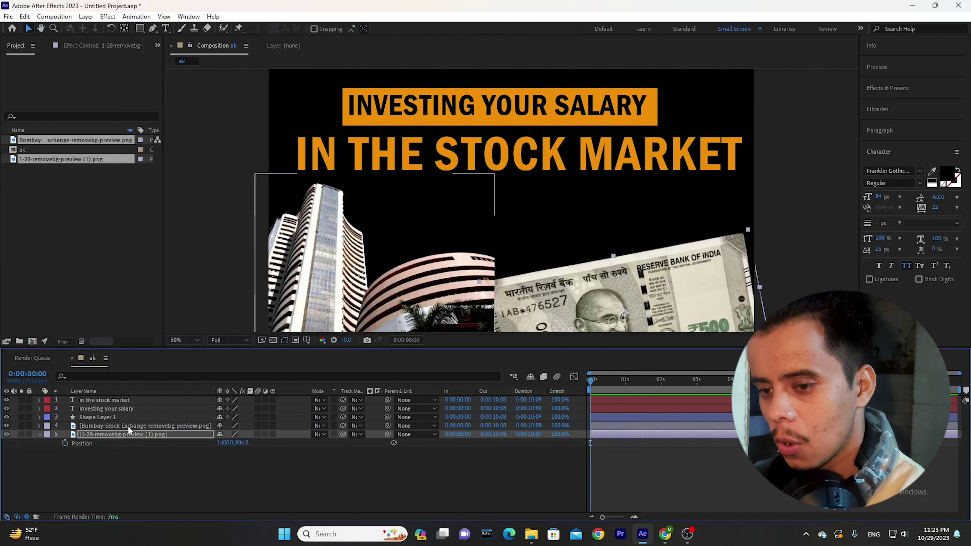
key(p)
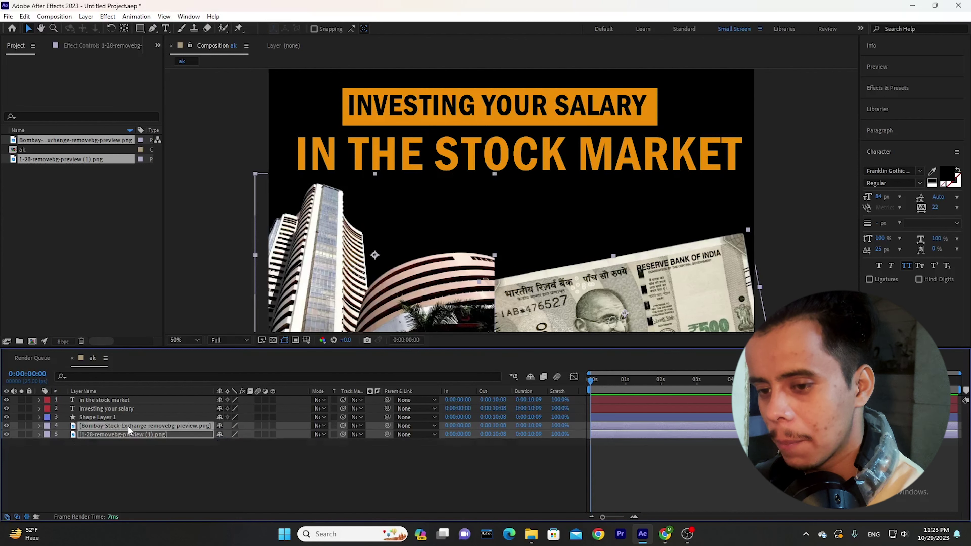
key(p)
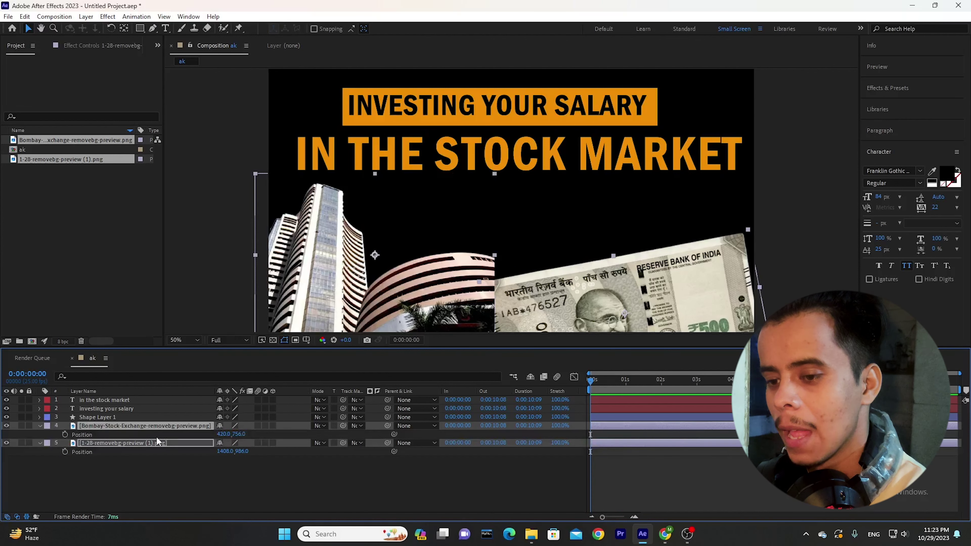
click(65, 434)
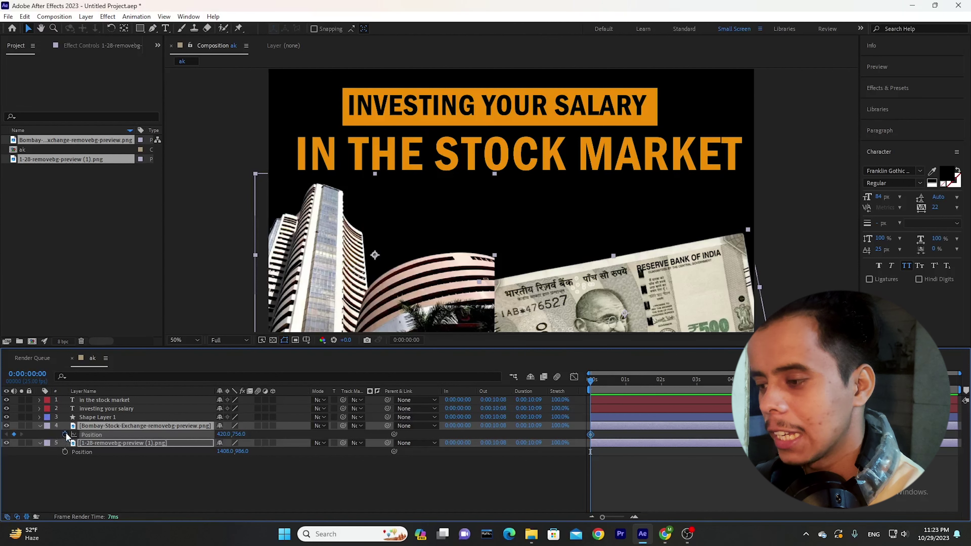
Keyframe both images rising from start positions 420,1404 (building) and 1408,1634 (banknote) to their current places at about 1.3 seconds, and preview
click(64, 452)
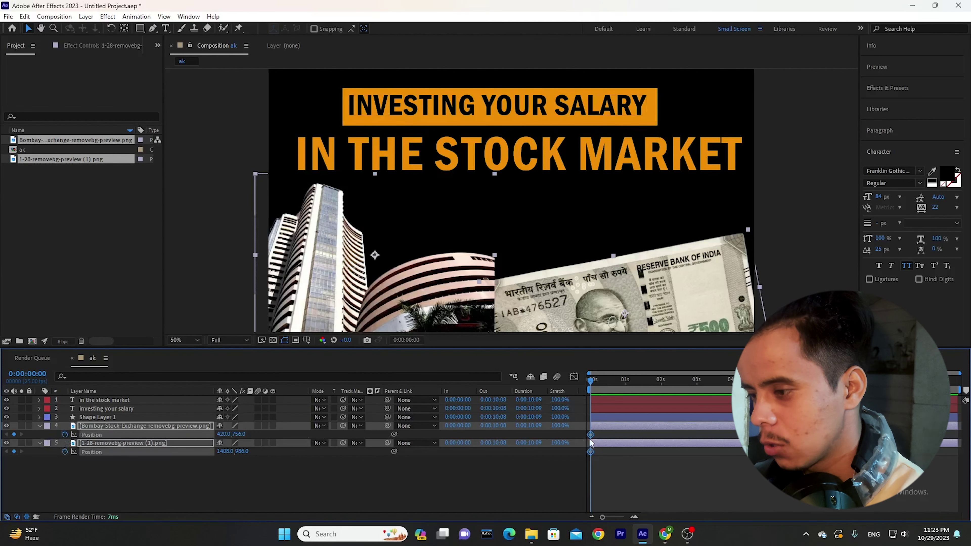
drag(240, 436, 579, 431)
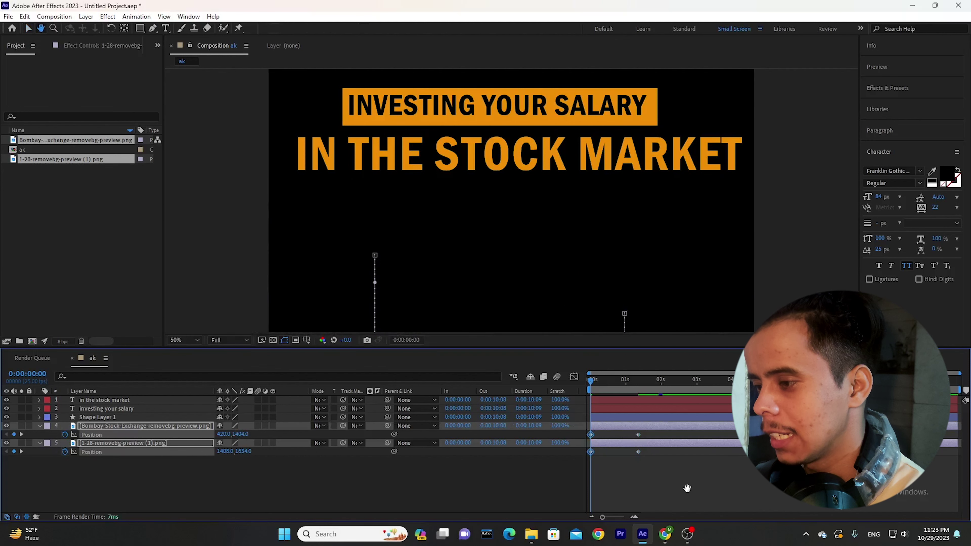
key(space)
key(space)
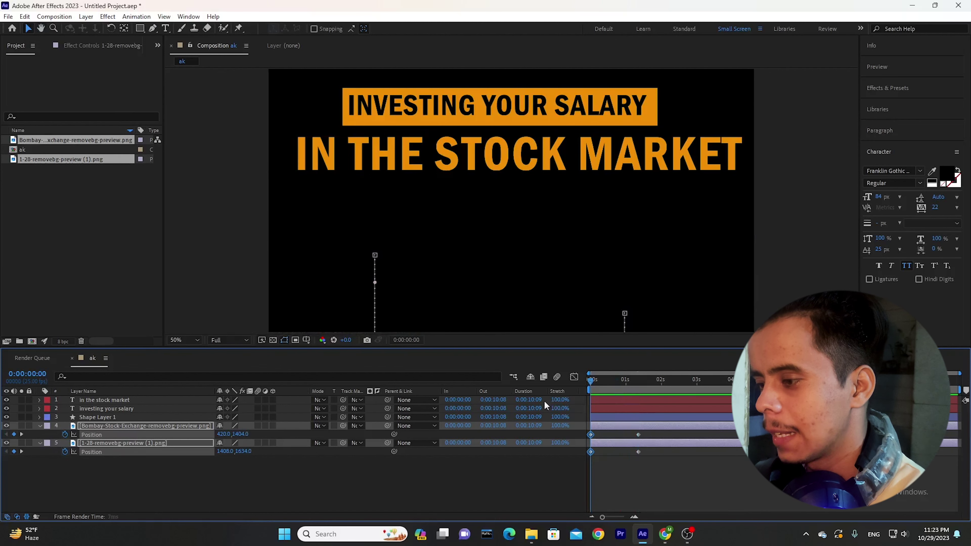
Apply Easy Ease to all four position keyframes, move the two ending ones to just past half a second and preview
drag(658, 436, 520, 462)
key(F9)
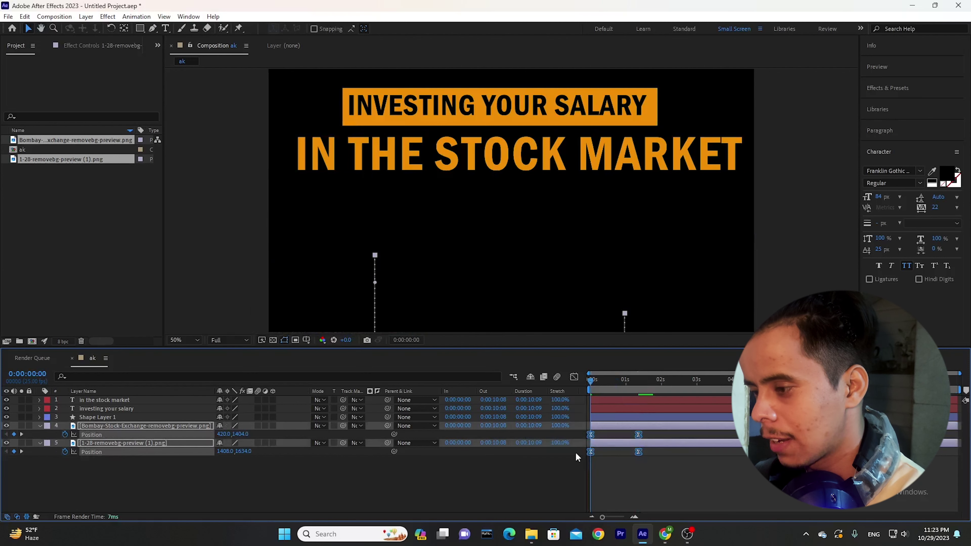
click(611, 435)
drag(660, 437, 608, 436)
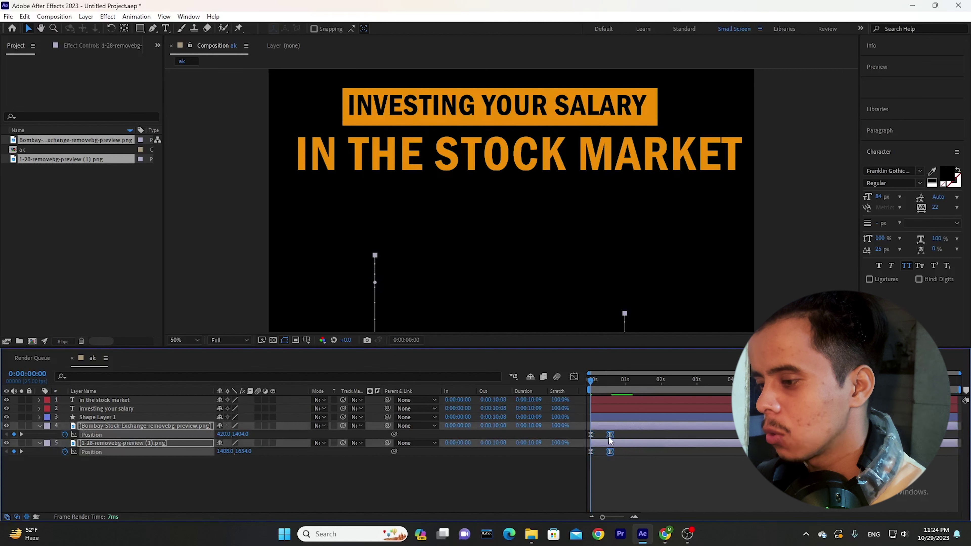
key(space)
Move the two ending position keyframes to just before the 1-second mark and preview the rise
drag(628, 383, 590, 390)
click(606, 466)
key(equal)
mouse_move(655, 433)
mouse_down()
mouse_move(621, 455)
mouse_move(655, 433)
mouse_up()
key(space)
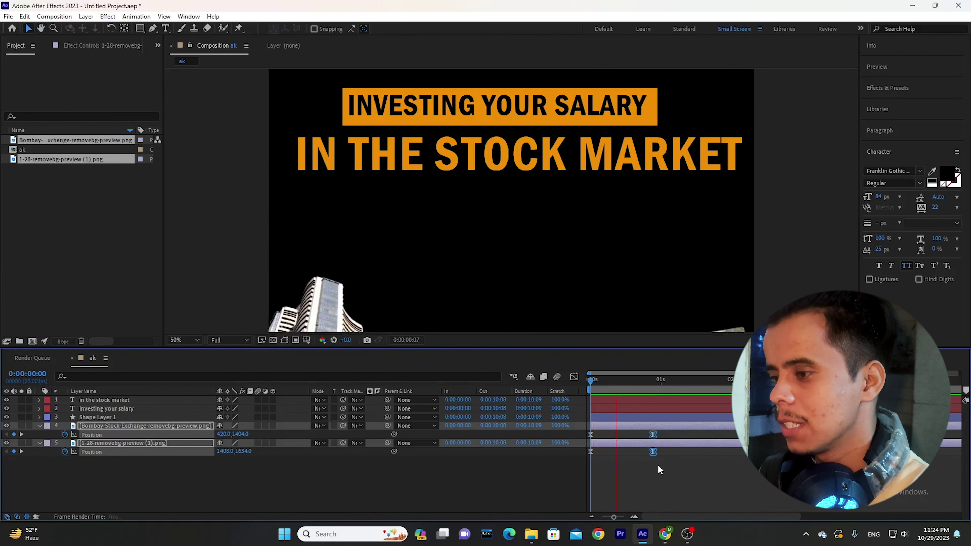
key(space)
Reshape both images' position speed curves to peak sharply near the start and ease out slowly, preview, and collapse the layers
drag(679, 433, 569, 464)
click(574, 378)
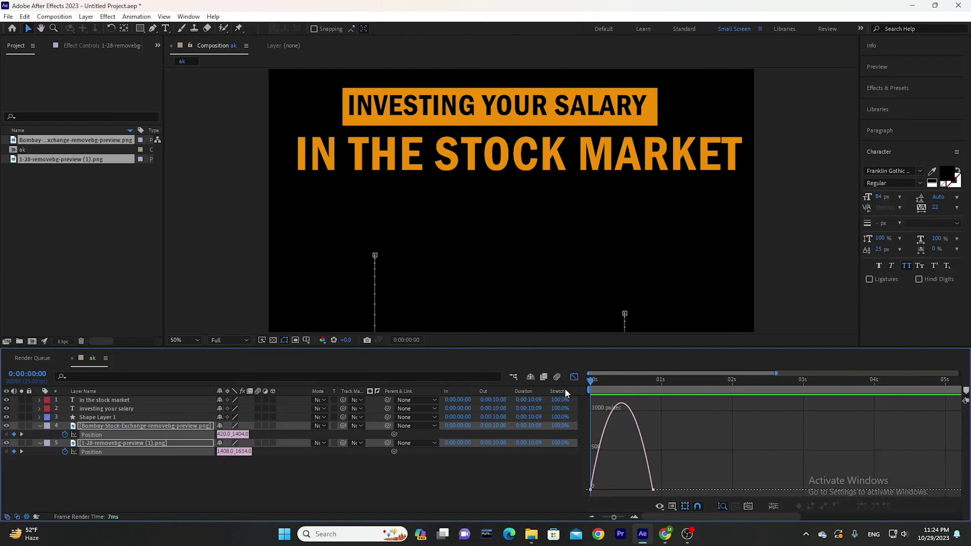
drag(669, 490, 586, 494)
drag(690, 475, 630, 487)
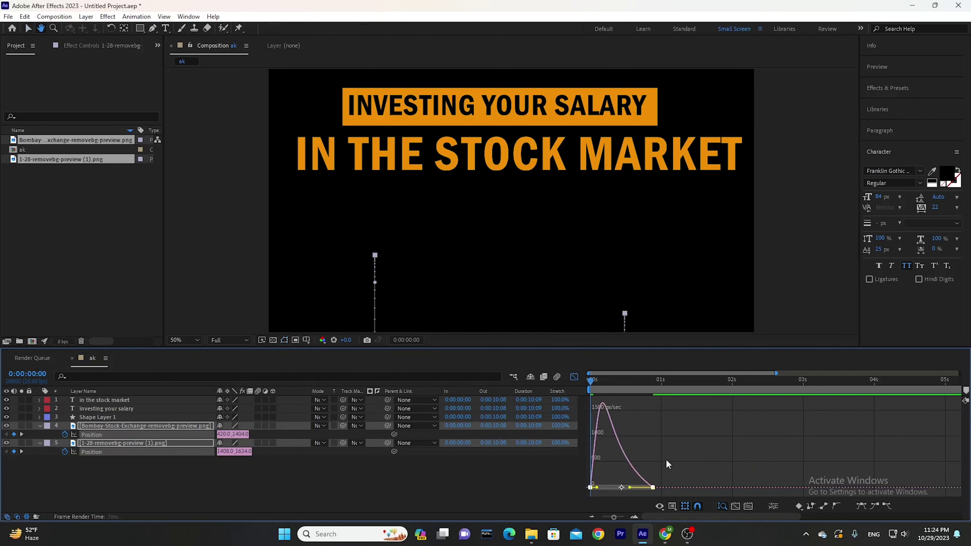
key(space)
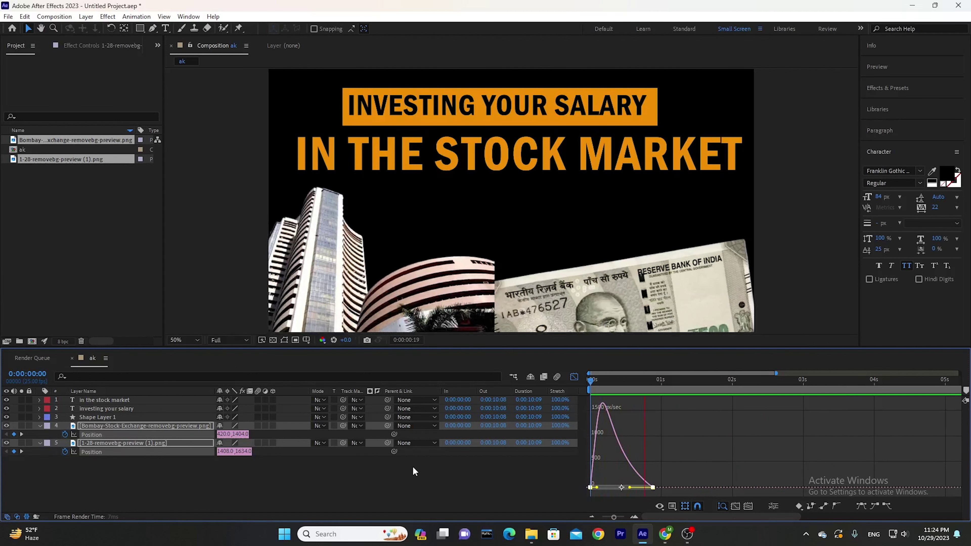
key(space)
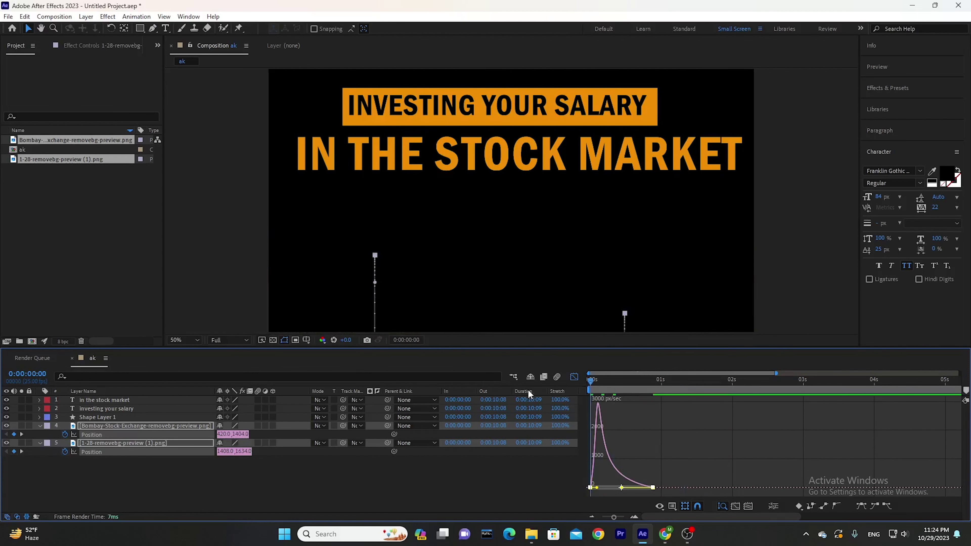
key(space)
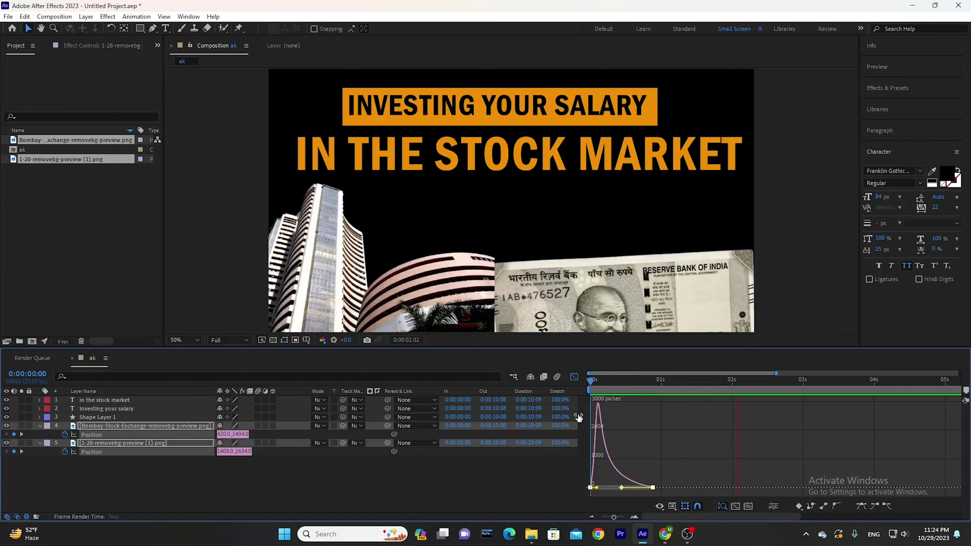
key(space)
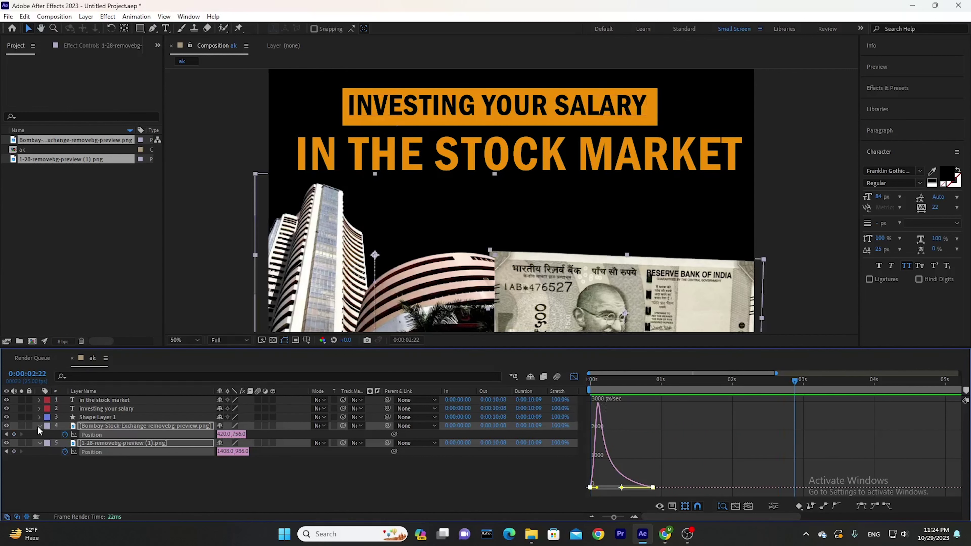
click(39, 426)
click(70, 453)
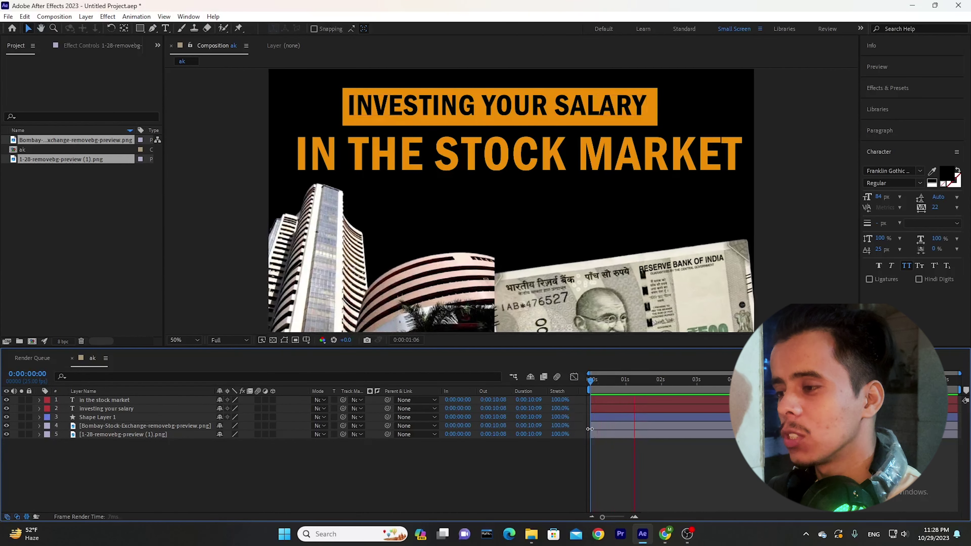
Switch to Chrome and replay the reference YouTube video's title scene, pausing at about 0:05
click(666, 535)
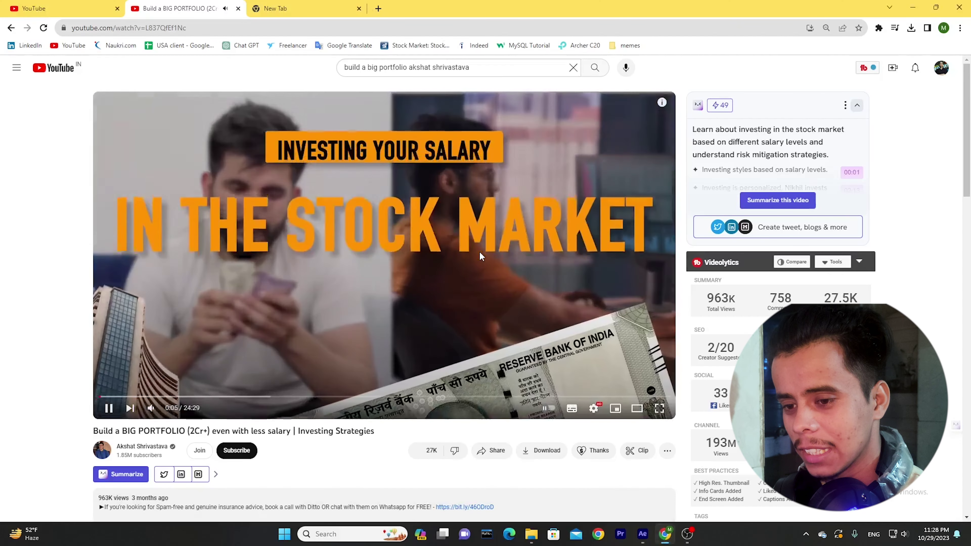
key(Left)
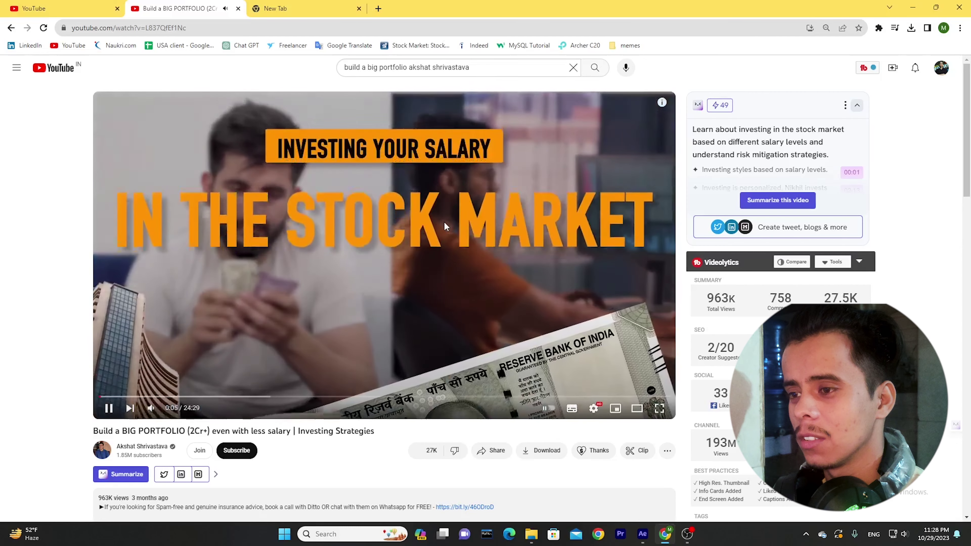
click(447, 224)
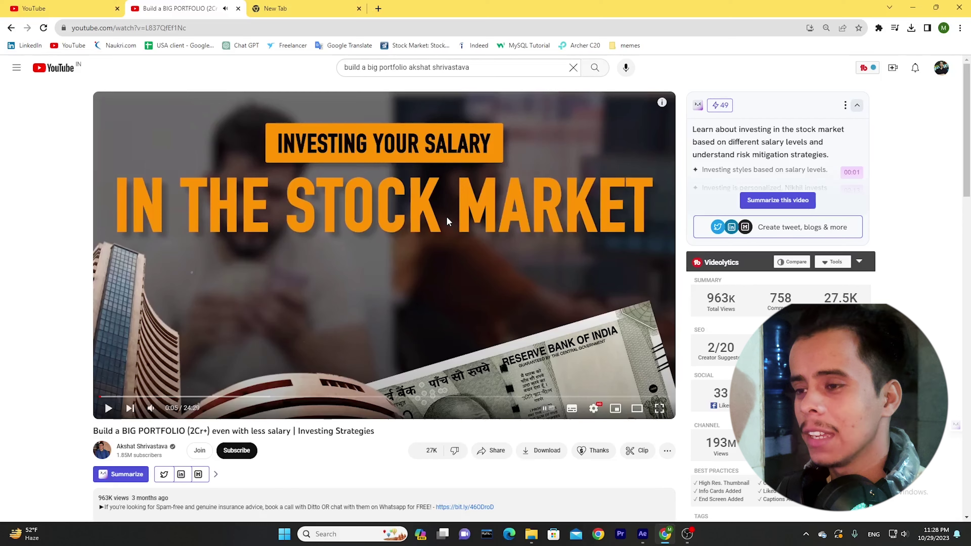
Return to After Effects and draw a white (FFFFFF) rectangle slightly larger than the boxed title over it, on its own shape layer
click(643, 534)
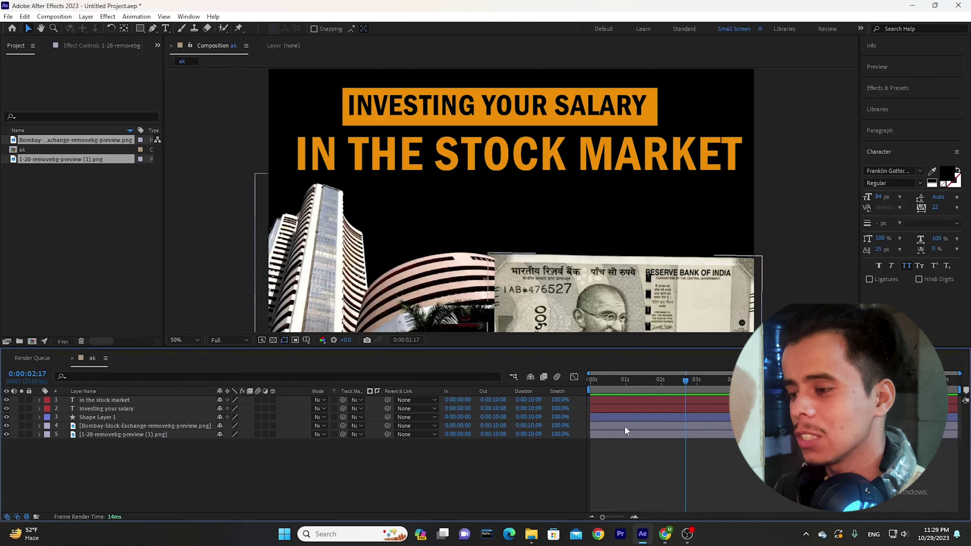
key(Home)
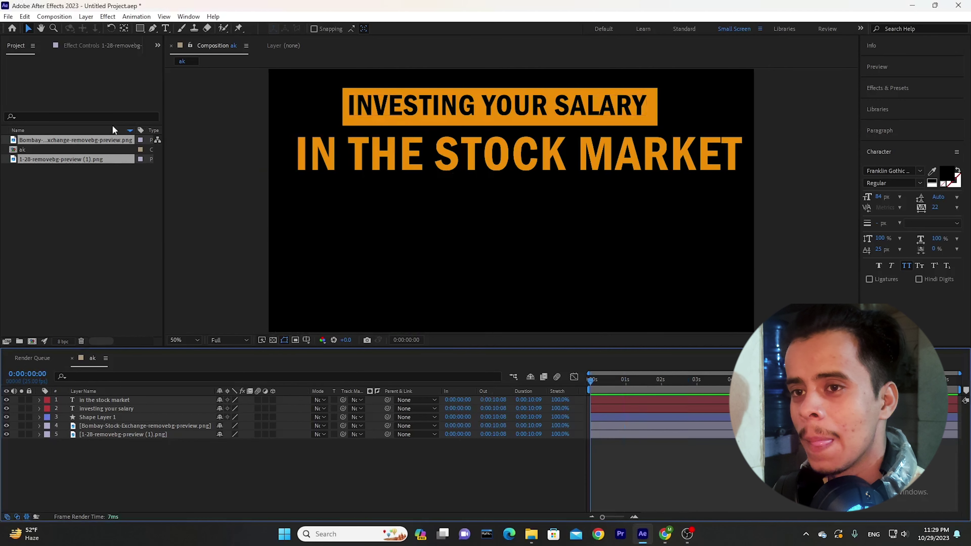
click(139, 30)
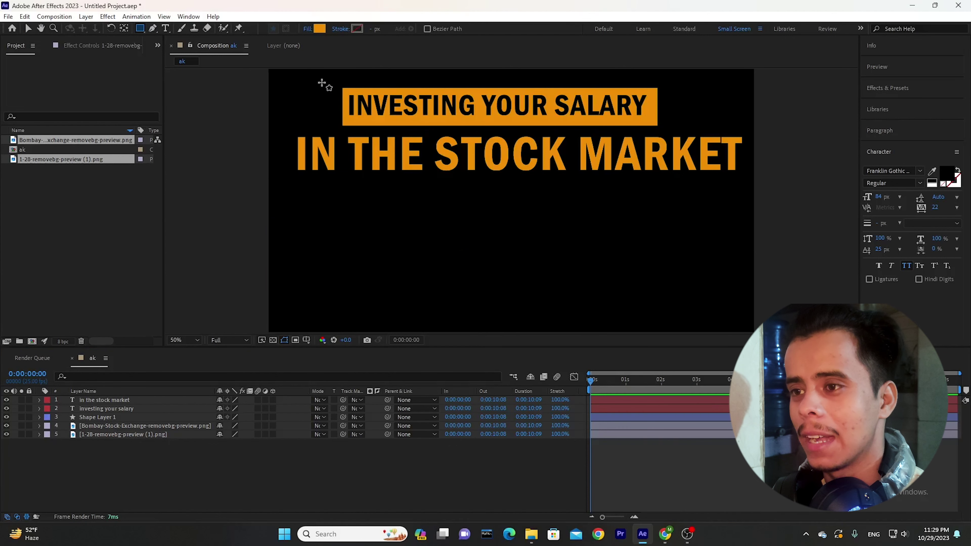
drag(321, 82, 674, 130)
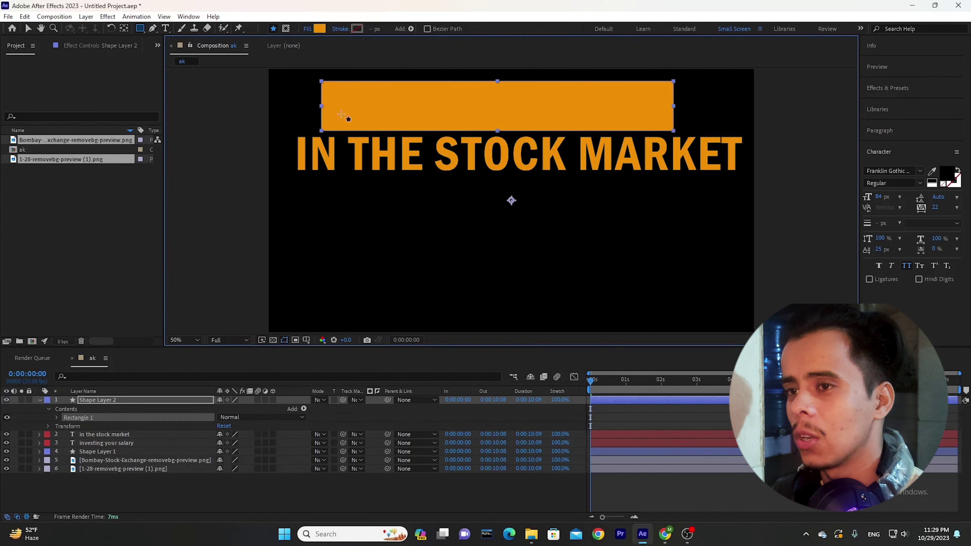
click(319, 29)
text(ffffff)
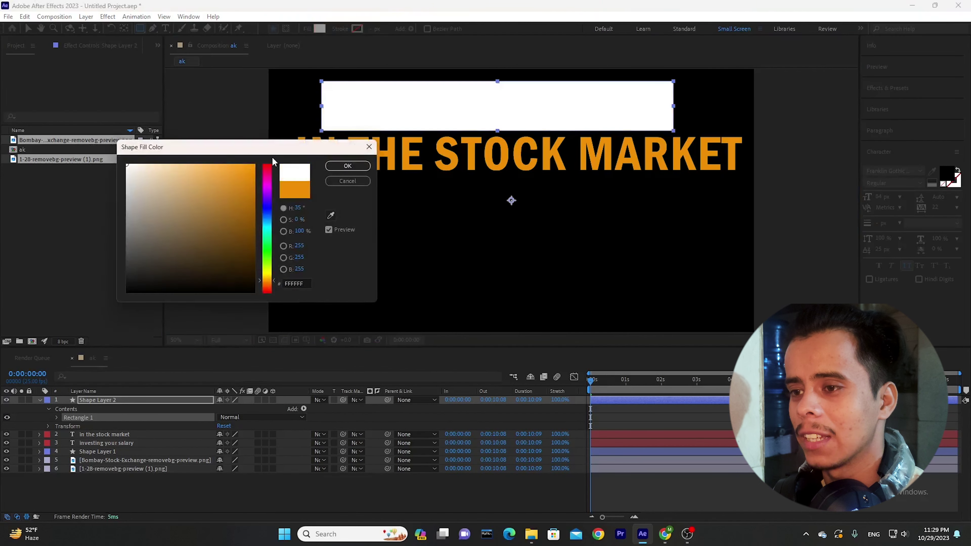
click(345, 166)
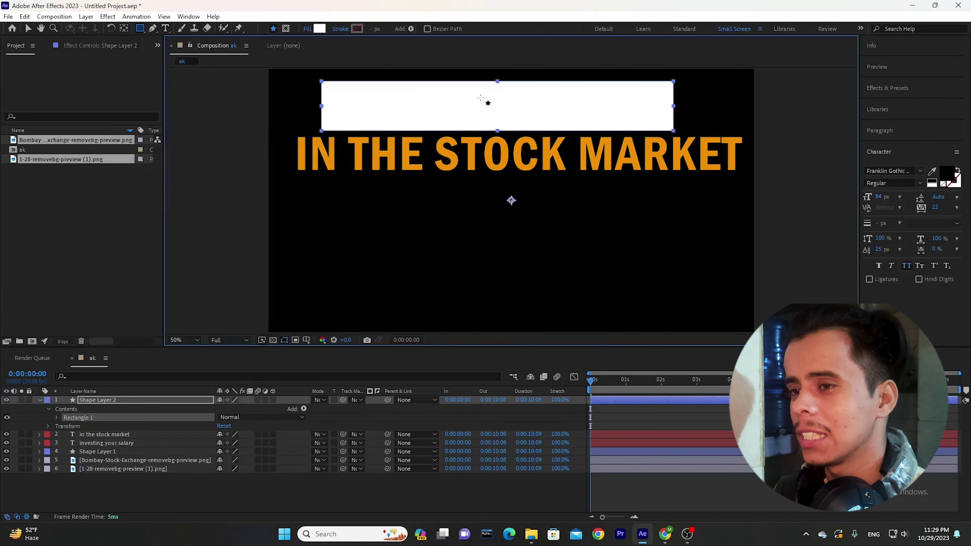
click(290, 473)
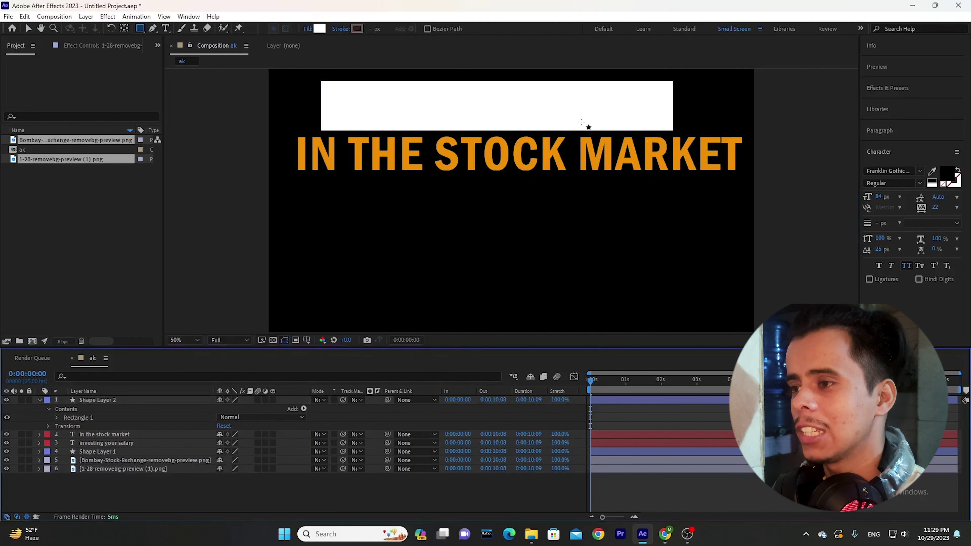
click(39, 401)
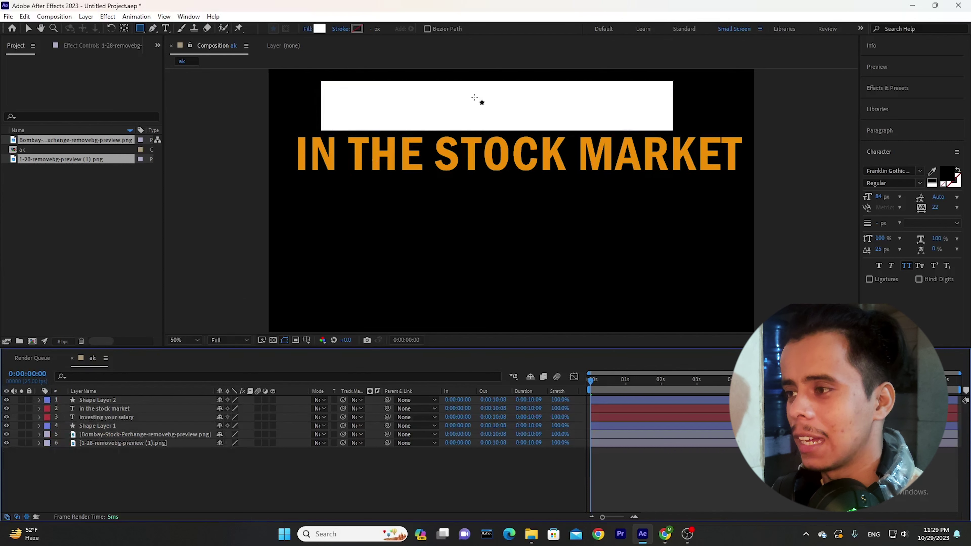
click(148, 400)
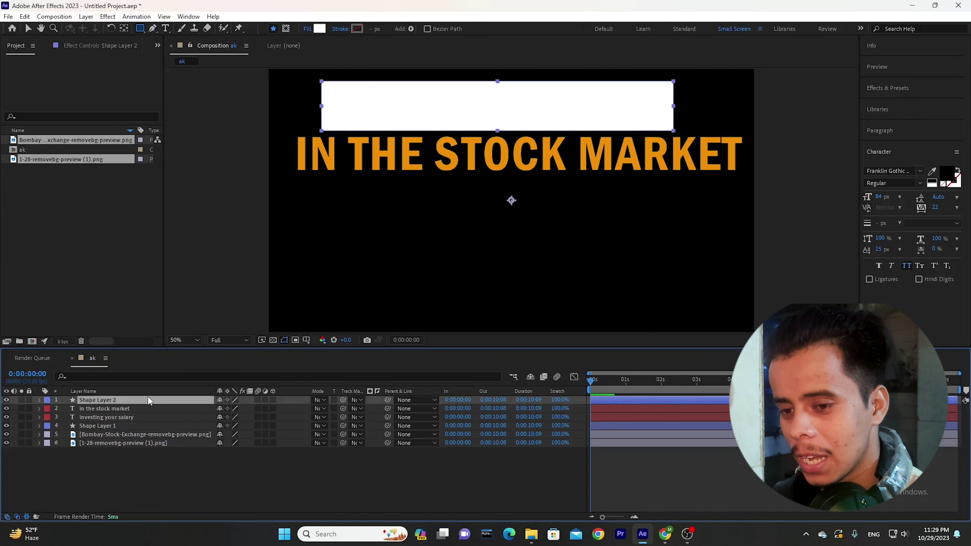
click(305, 400)
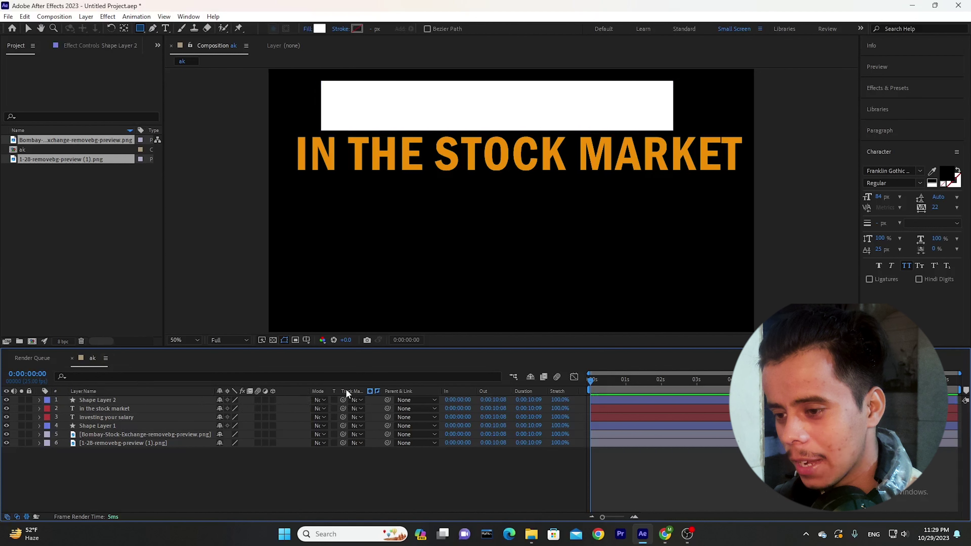
click(109, 399)
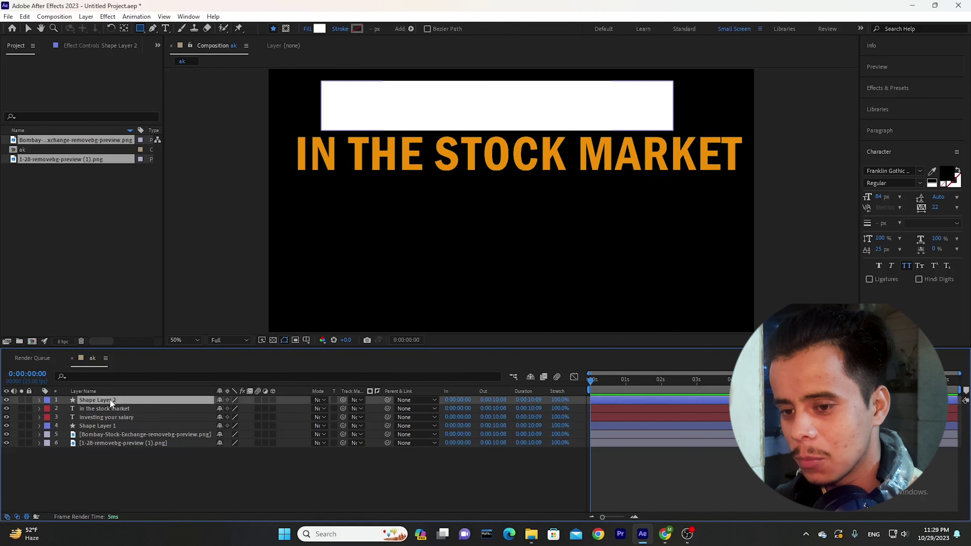
click(125, 408)
click(130, 413)
click(136, 406)
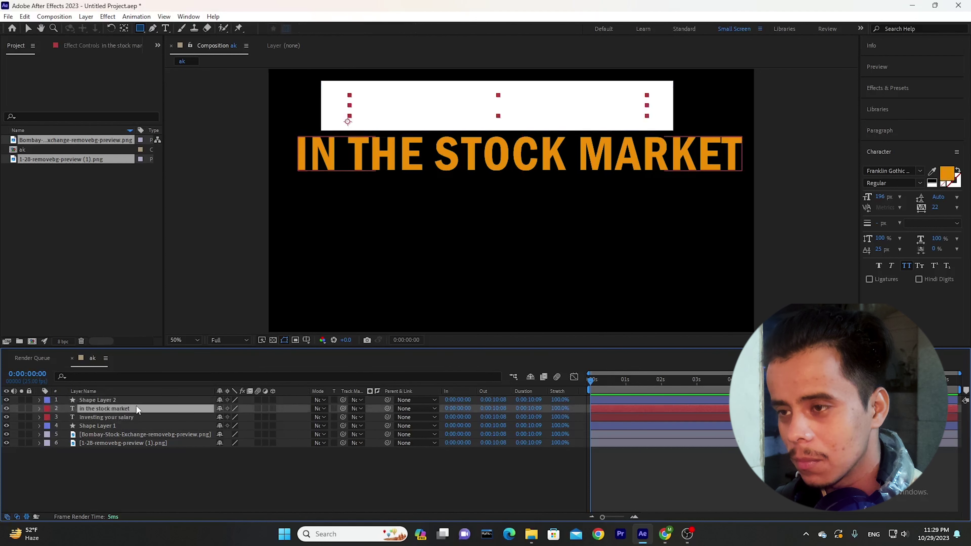
click(132, 418)
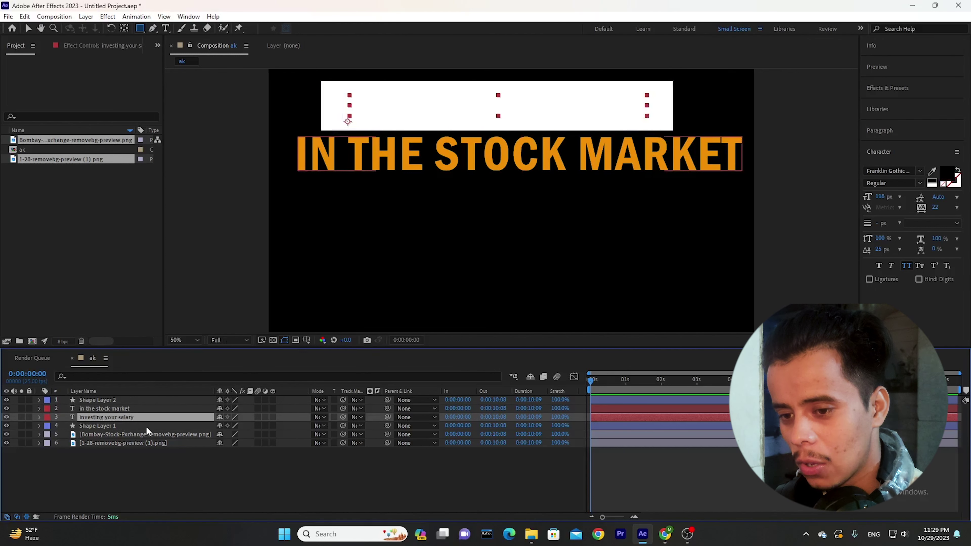
click(108, 426)
Hide the white rectangle layer and toggle the boxed title's layers off and on to check them
click(6, 399)
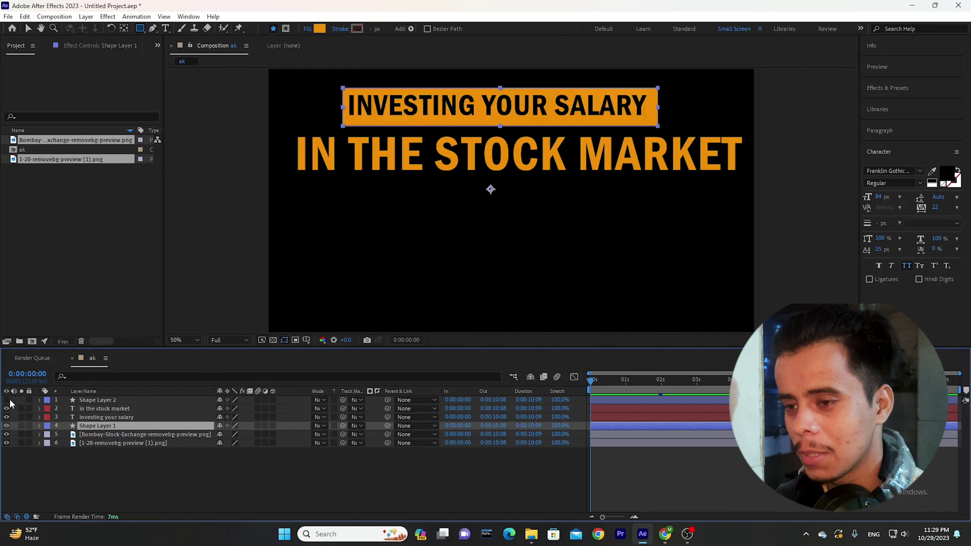
click(6, 418)
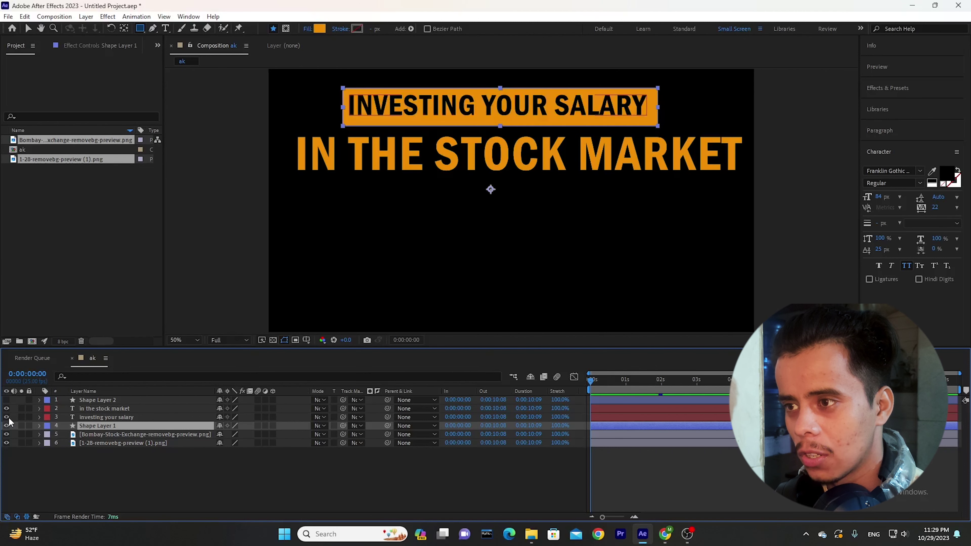
click(6, 426)
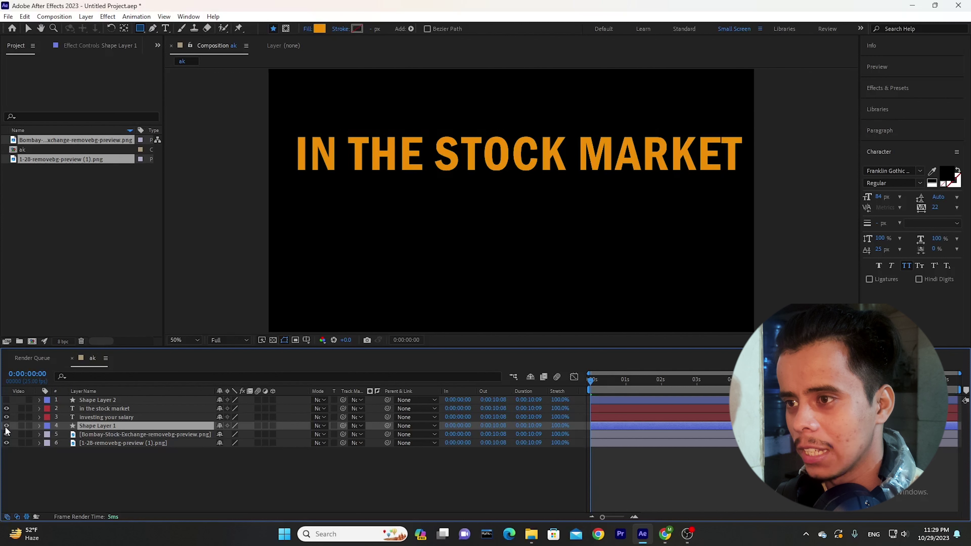
click(5, 428)
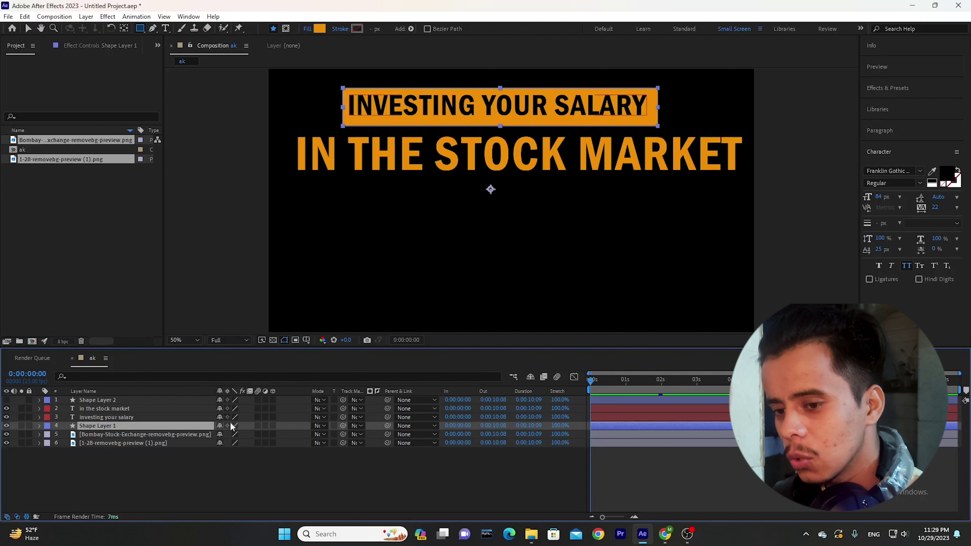
Set Shape Layer 2 as the track matte for both the "investing your salary" text and Shape Layer 1
click(157, 418)
click(157, 424)
ctrl+click(185, 416)
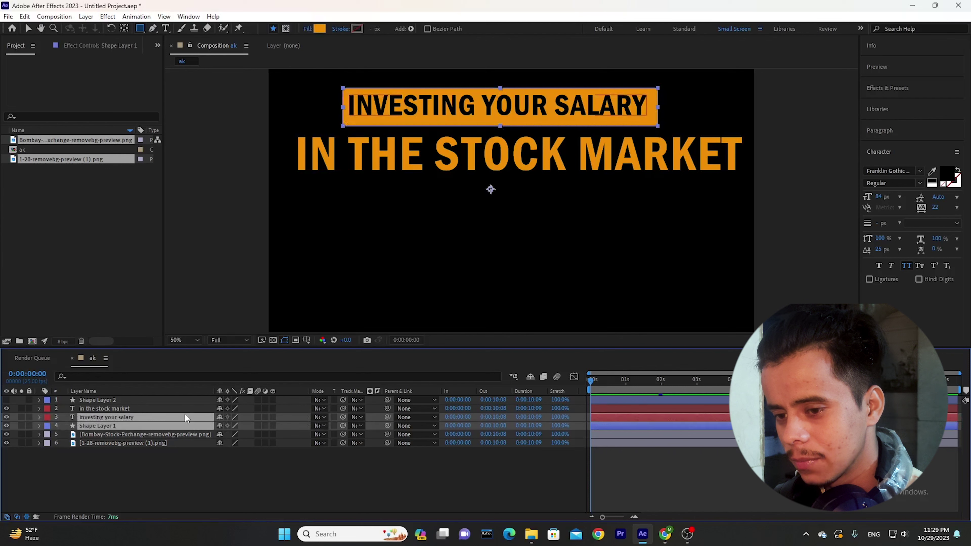
drag(343, 426, 179, 400)
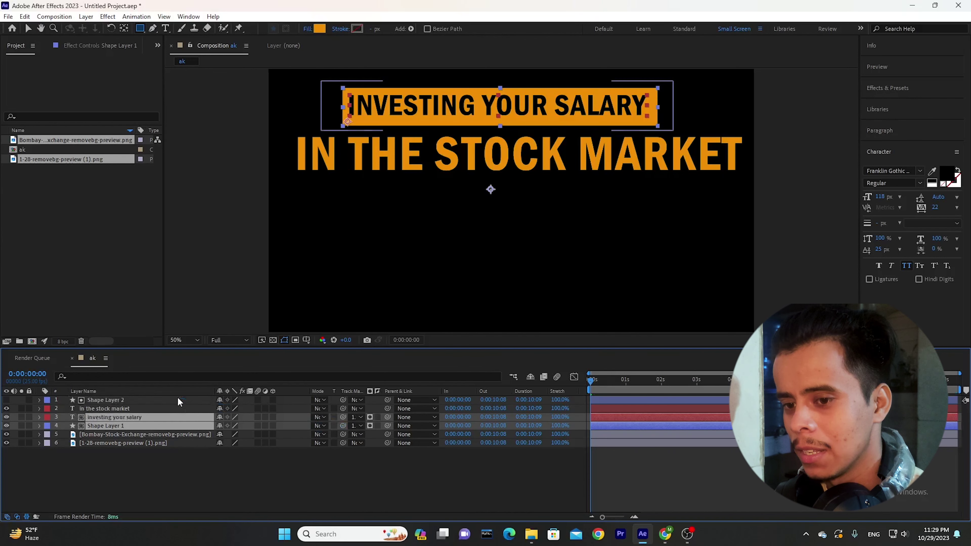
click(179, 400)
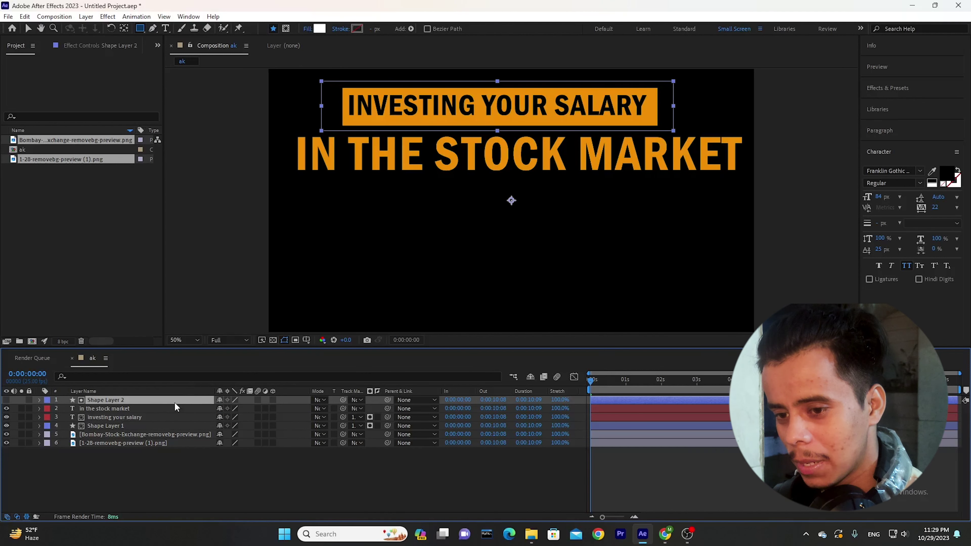
Reveal the Position of the "investing your salary" text and Shape Layer 1, lower both slightly, and check them against the Shape Layer 2 matte
click(170, 426)
click(171, 418)
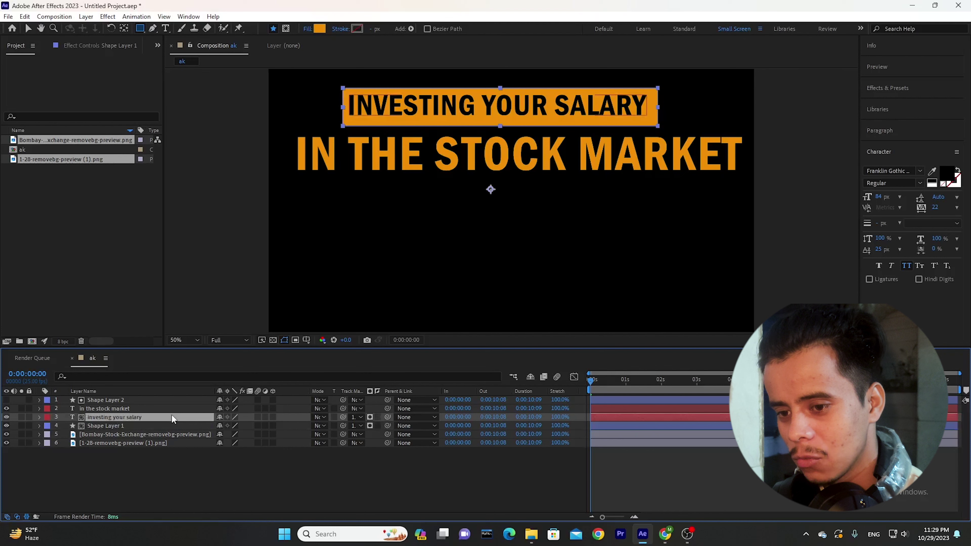
shift+click(159, 423)
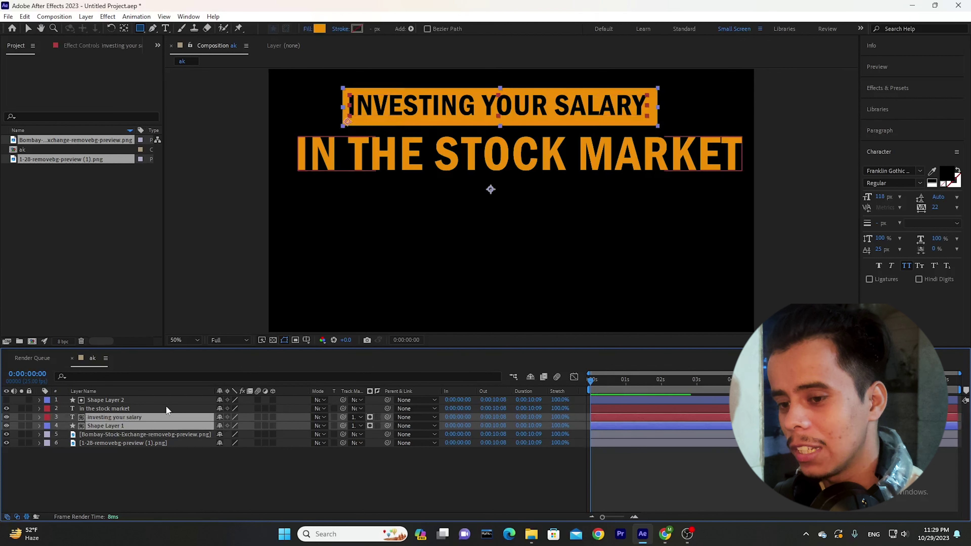
key(p)
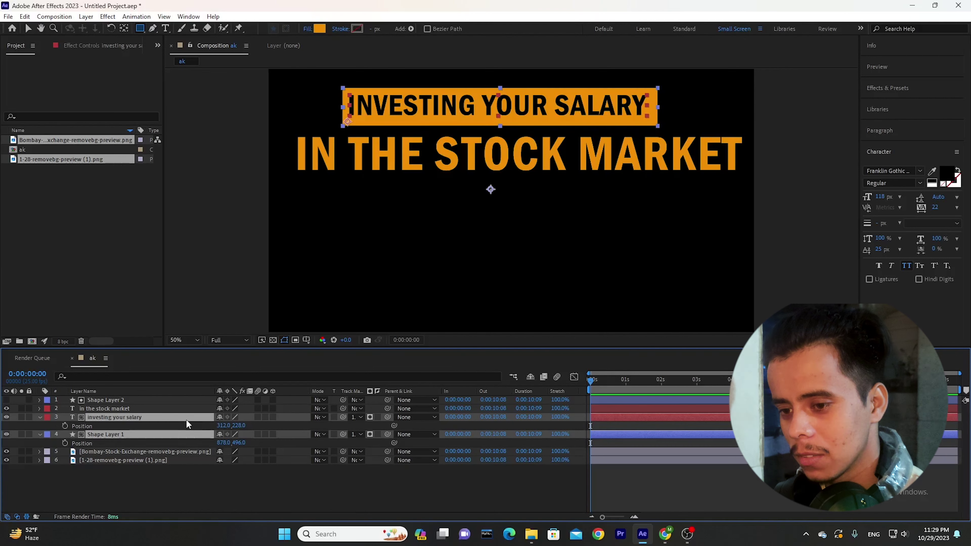
drag(238, 425, 257, 415)
click(6, 400)
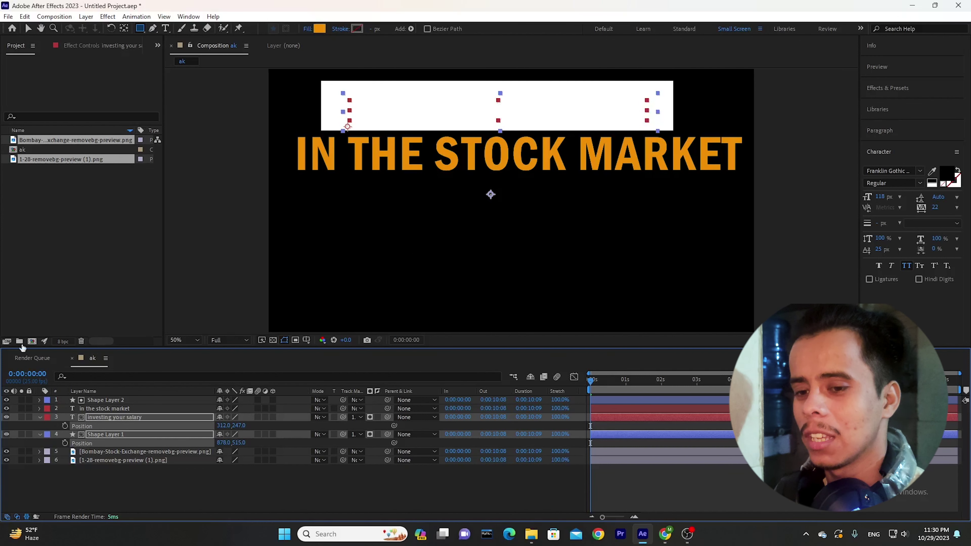
click(6, 400)
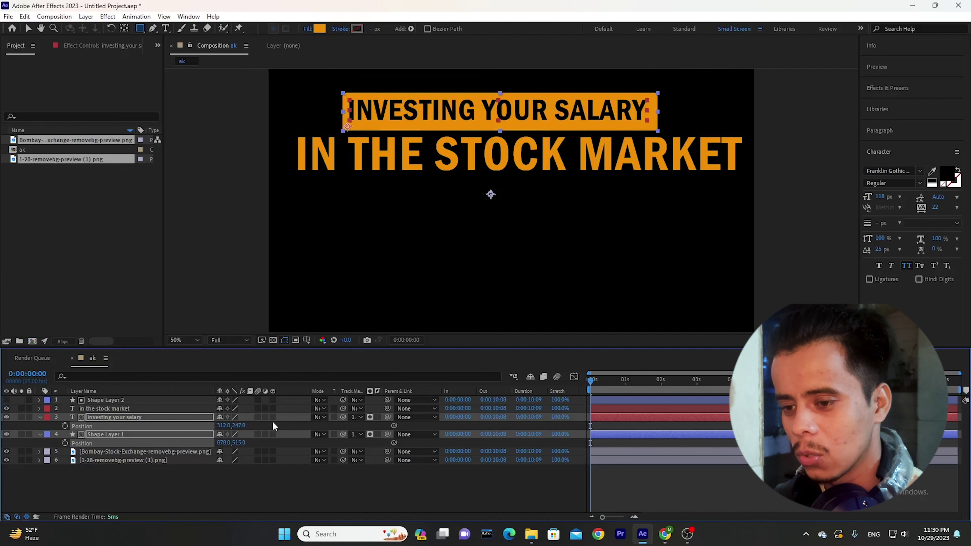
Keyframe both Positions rising from Y 423 and 691 at 0:00 to Y 226 and 494 at 0:00:01:01, and apply Easy Ease
drag(239, 428, 336, 417)
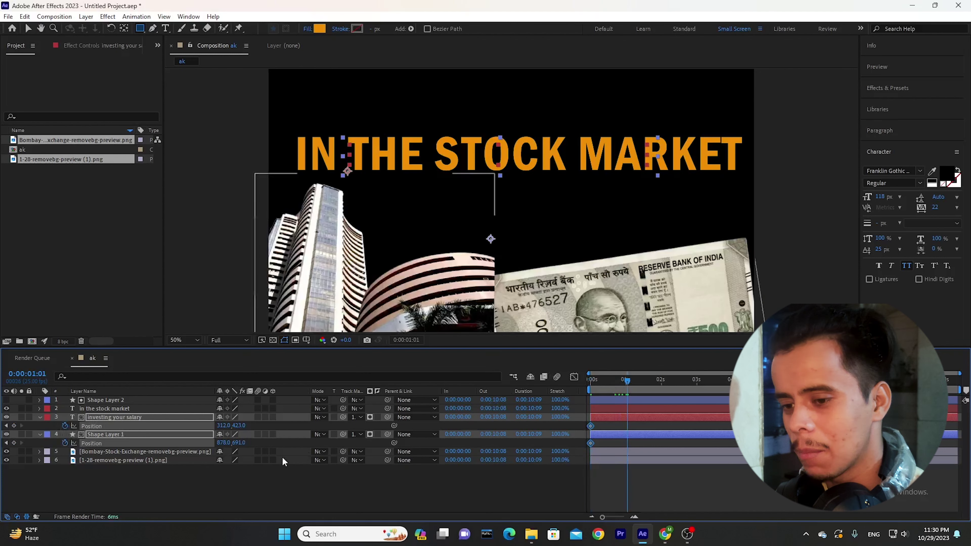
drag(205, 424, 162, 418)
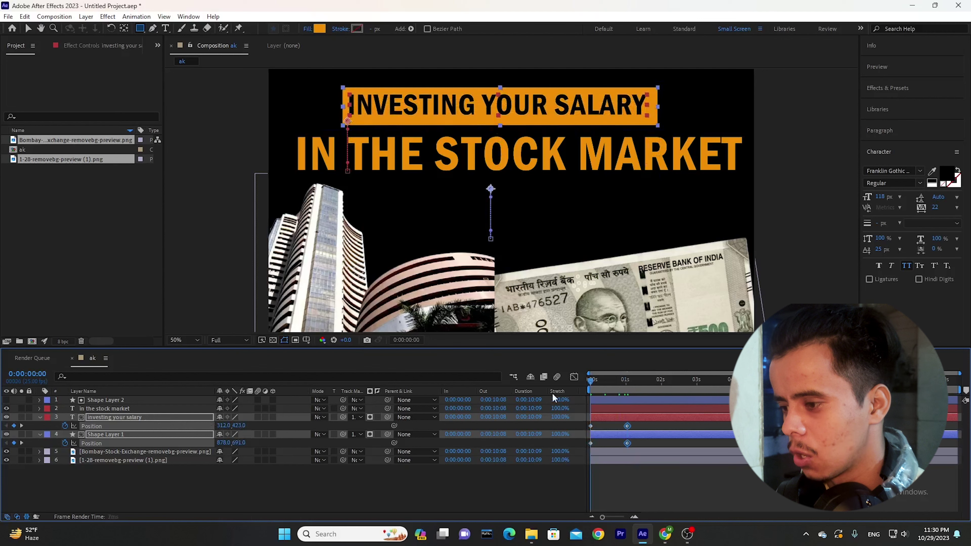
drag(649, 423, 556, 455)
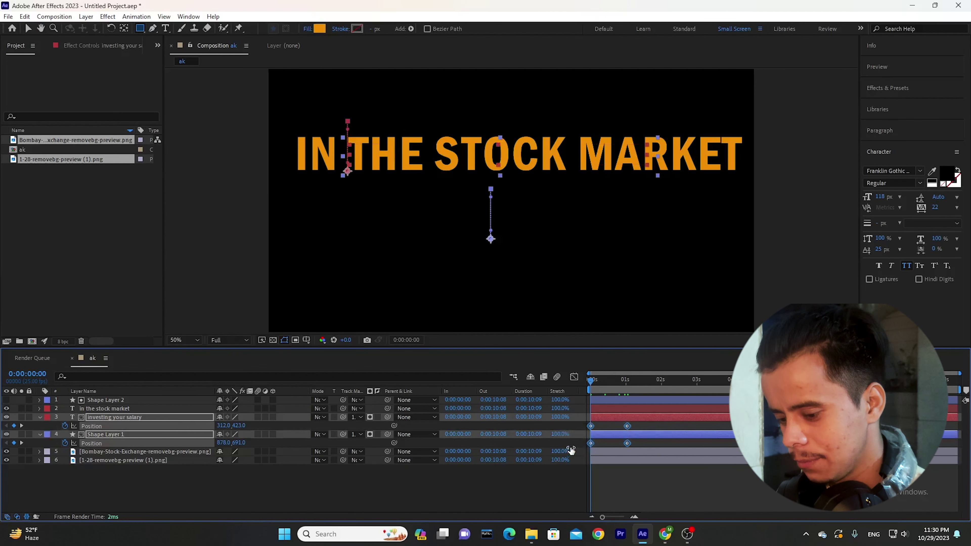
key(F9)
click(665, 421)
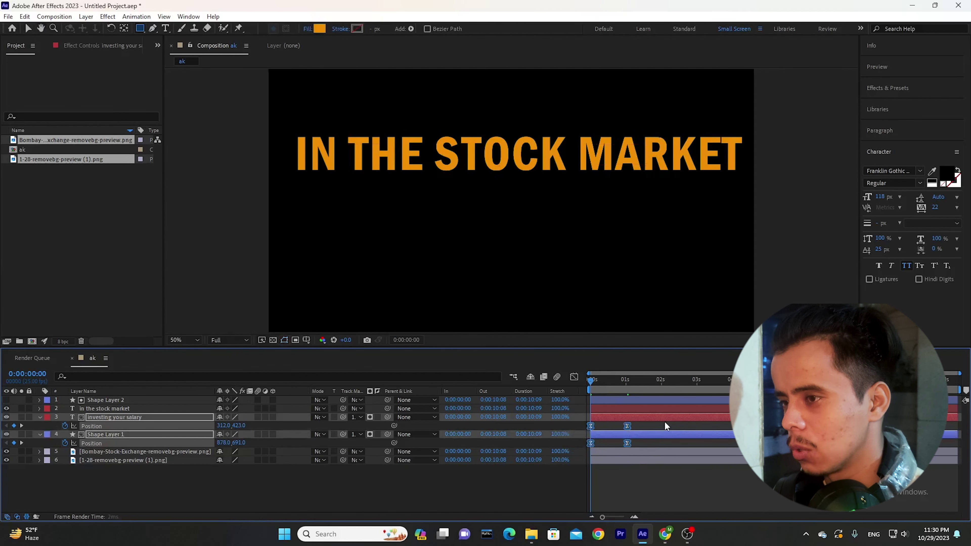
Preview the boxed title's reveal, shorten it by moving both end Position keyframes to about frame 12, and replay it
key(space)
drag(636, 385, 562, 386)
click(656, 423)
key(equal)
key(equal)
key(minus)
key(minus)
key(equal)
drag(680, 422, 638, 428)
key(space)
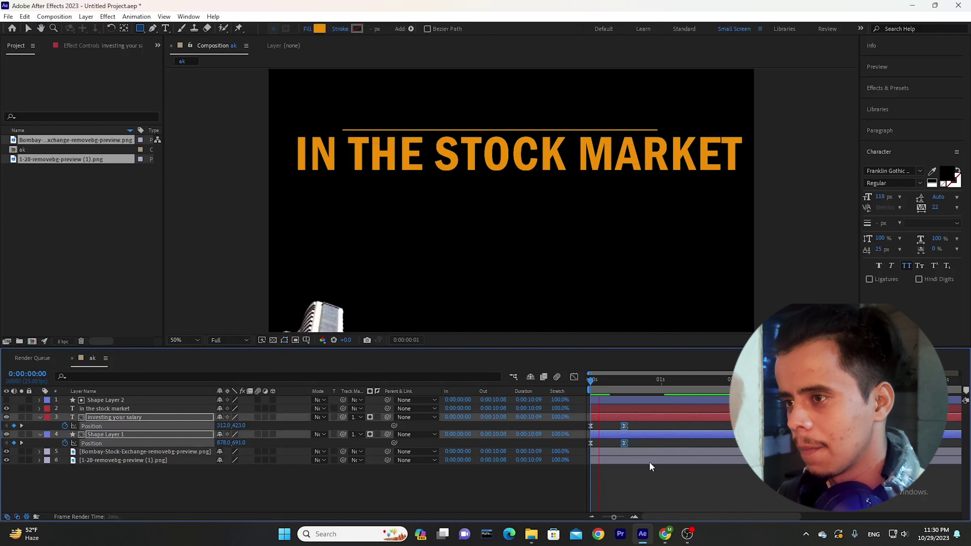
key(space)
key(space)
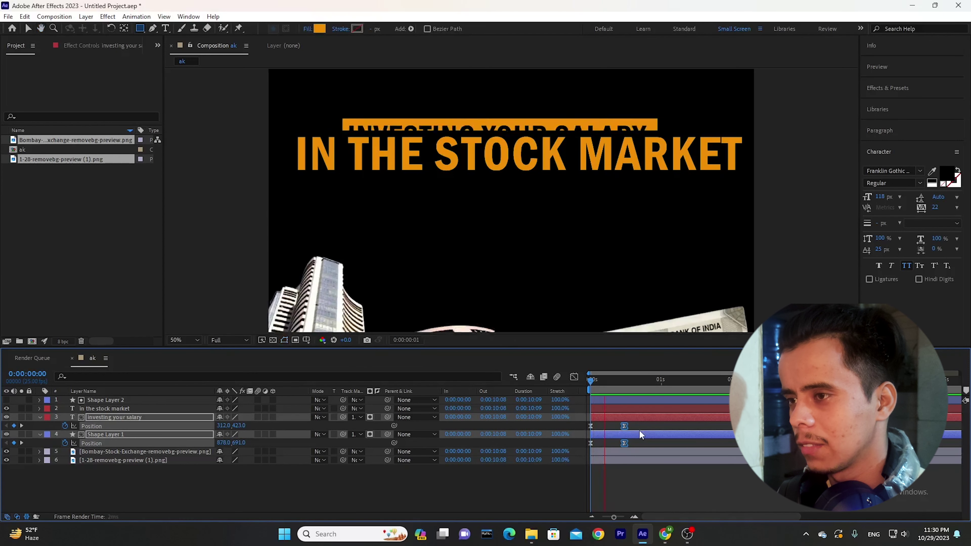
Reshape the boxed title's Position speed curves in the Graph Editor for a longer ease into the end keyframes, and preview the motion
drag(622, 401, 581, 407)
drag(642, 426, 559, 450)
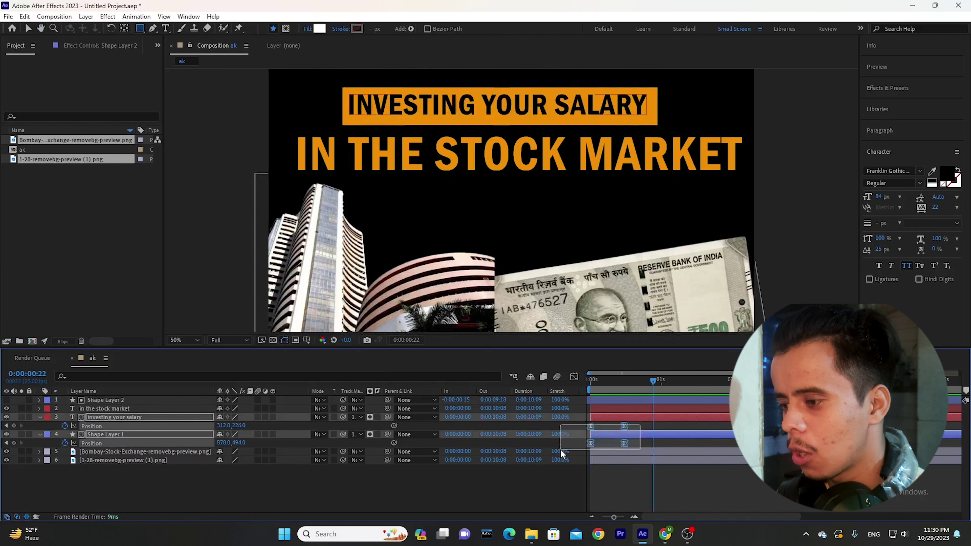
click(574, 378)
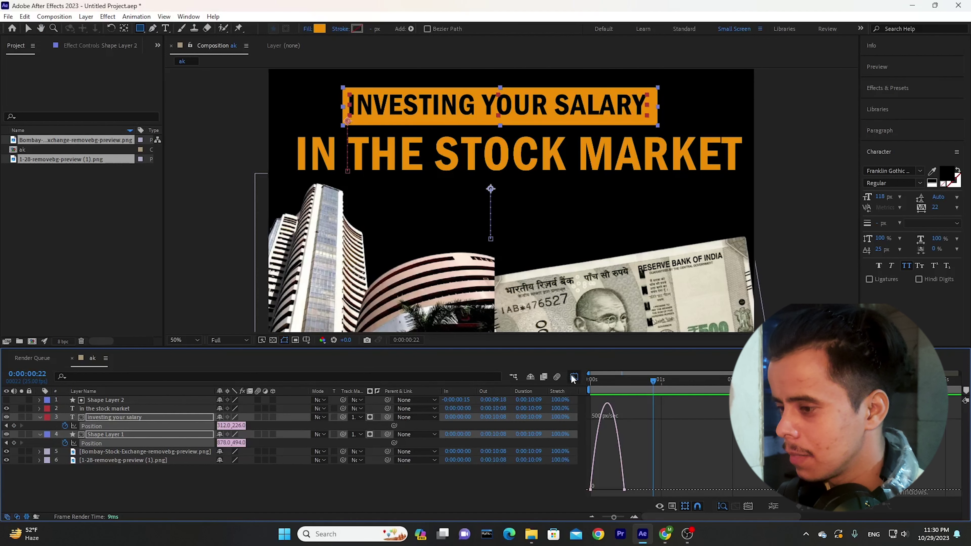
drag(614, 383, 590, 385)
key(equal)
drag(688, 479, 601, 487)
key(equal)
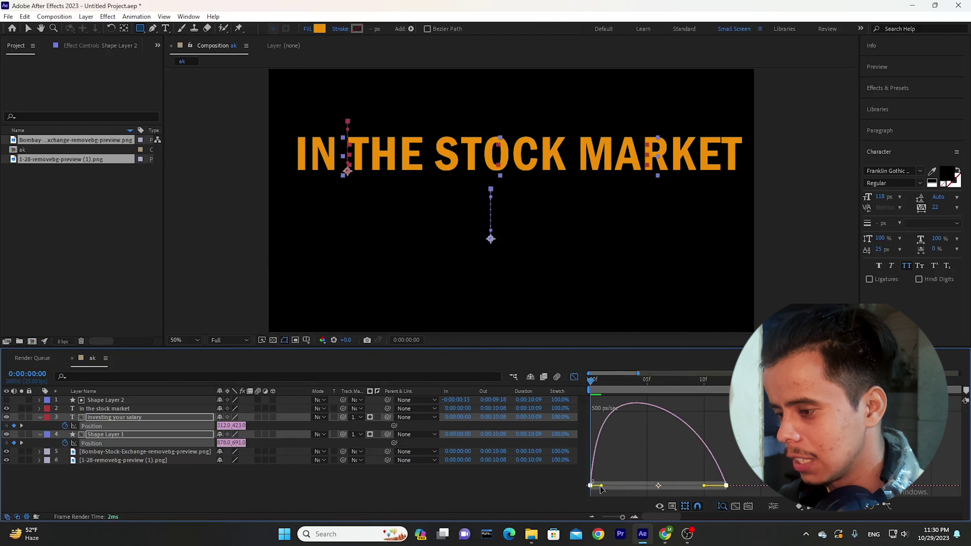
drag(705, 487, 668, 488)
click(574, 377)
key(space)
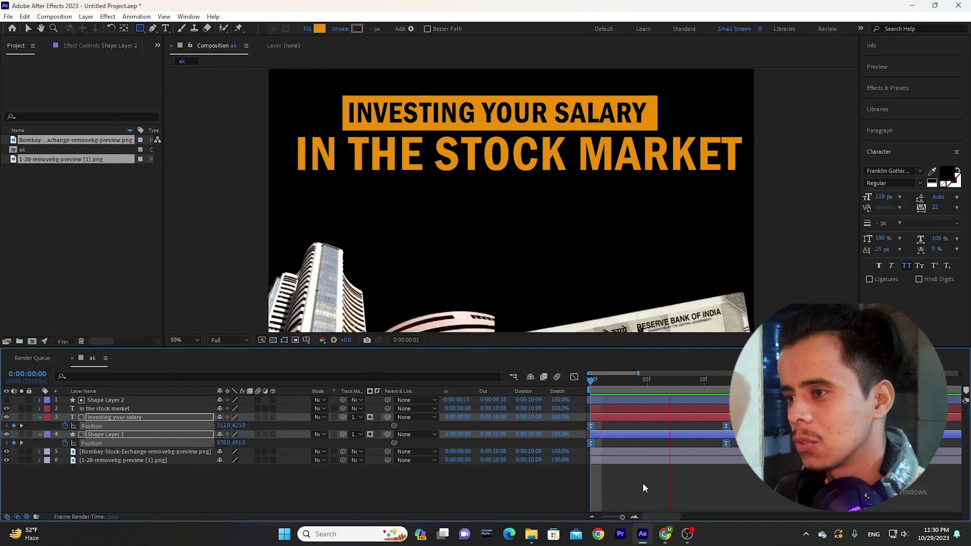
key(space)
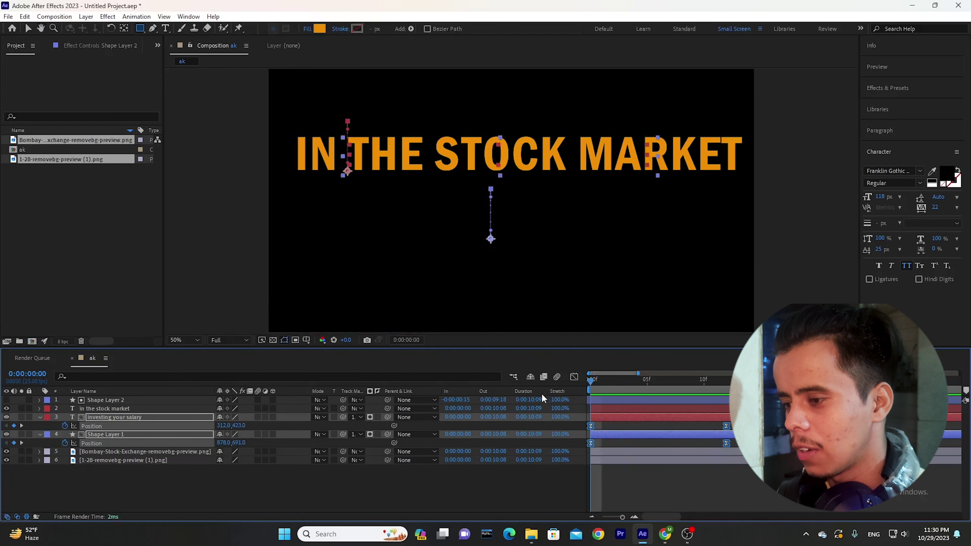
Extend the Position animation to about frame 16, refine the speed curve to a sharp early peak with a long ease-out, and preview it
click(574, 377)
drag(767, 447, 548, 507)
drag(724, 489, 688, 487)
drag(605, 487, 635, 487)
click(474, 469)
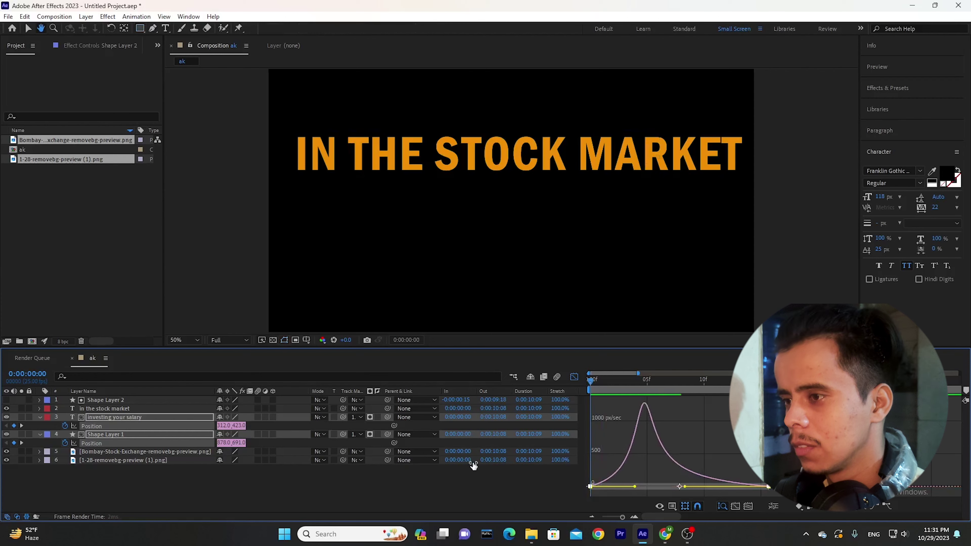
key(space)
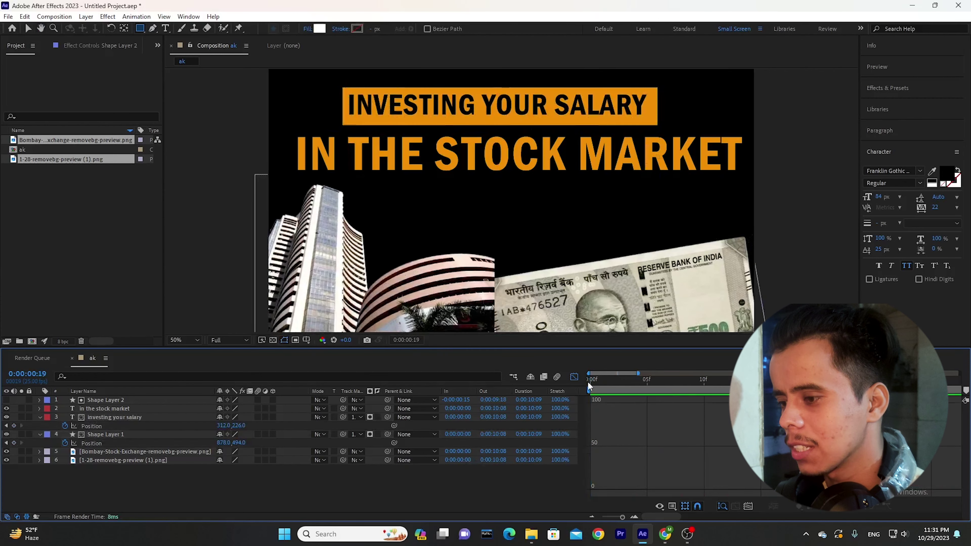
click(574, 378)
key(space)
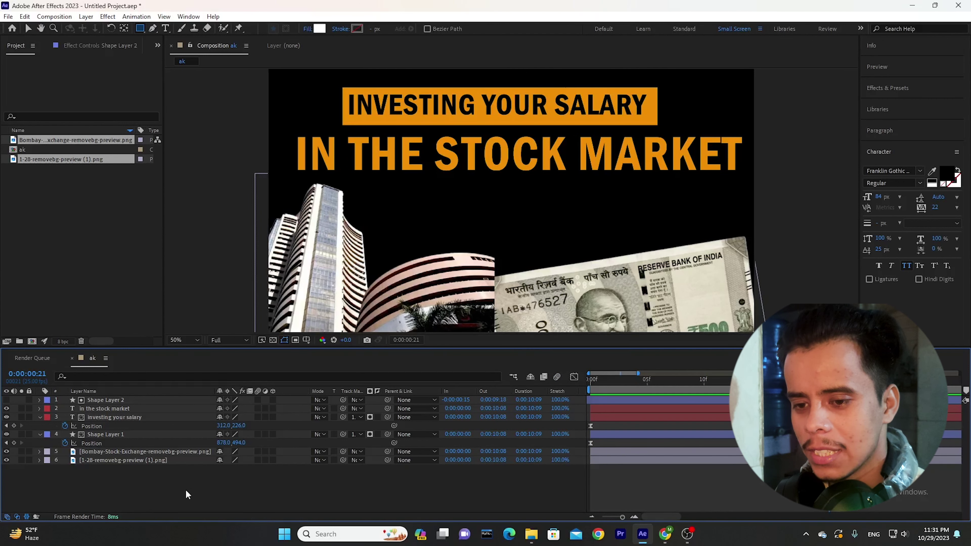
Draw a white rectangle slightly larger than the "IN THE STOCK MARKET" text over it, on its own shape layer
click(45, 410)
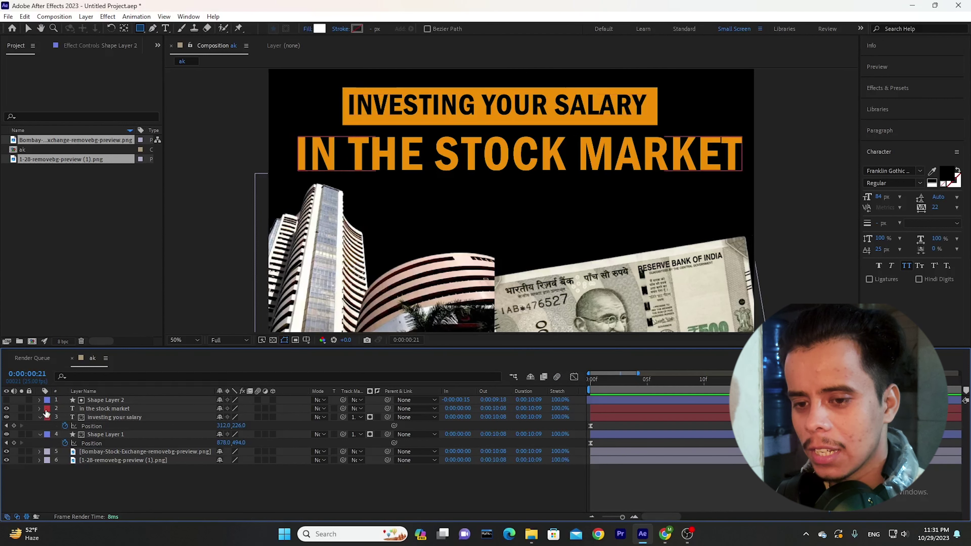
click(126, 408)
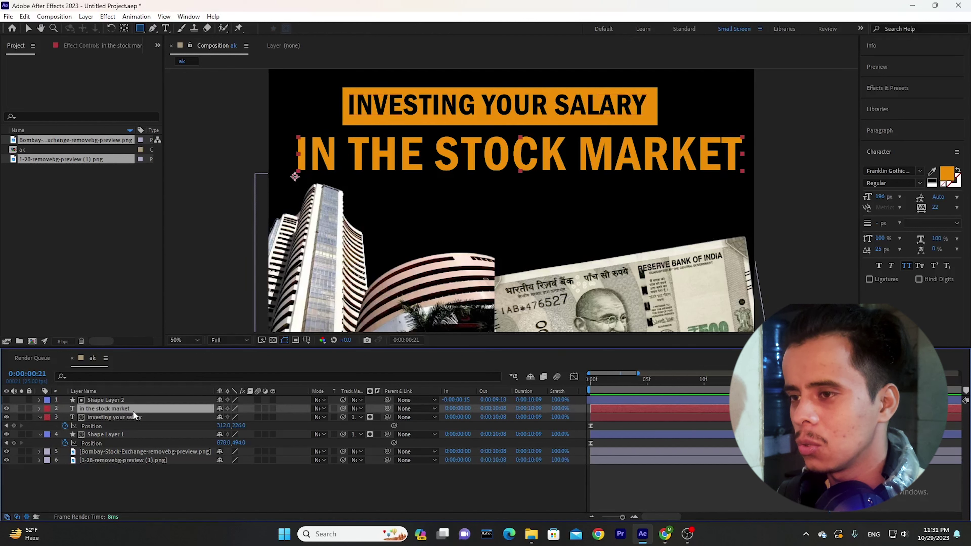
click(169, 485)
drag(277, 130, 755, 178)
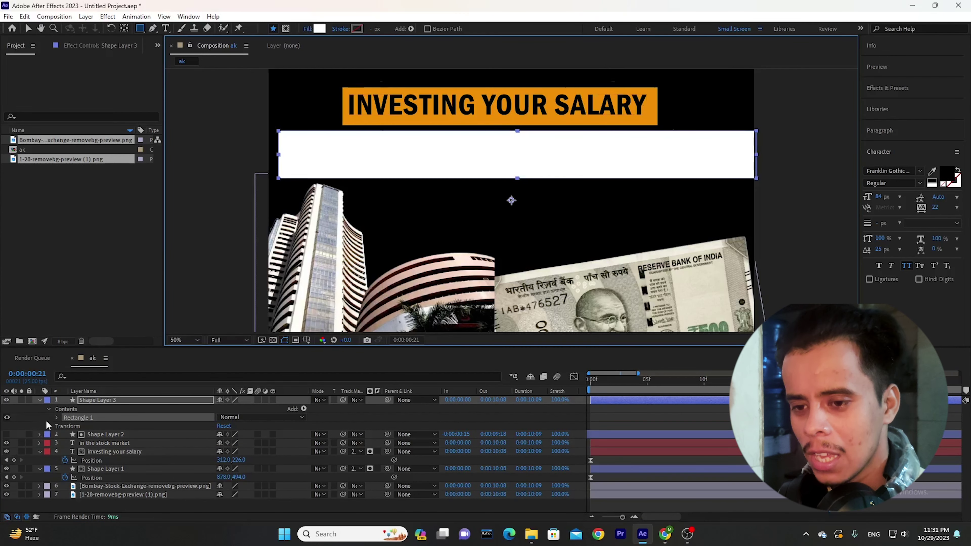
Set Shape Layer 3 as the track matte for the "in the stock market" text layer
click(128, 443)
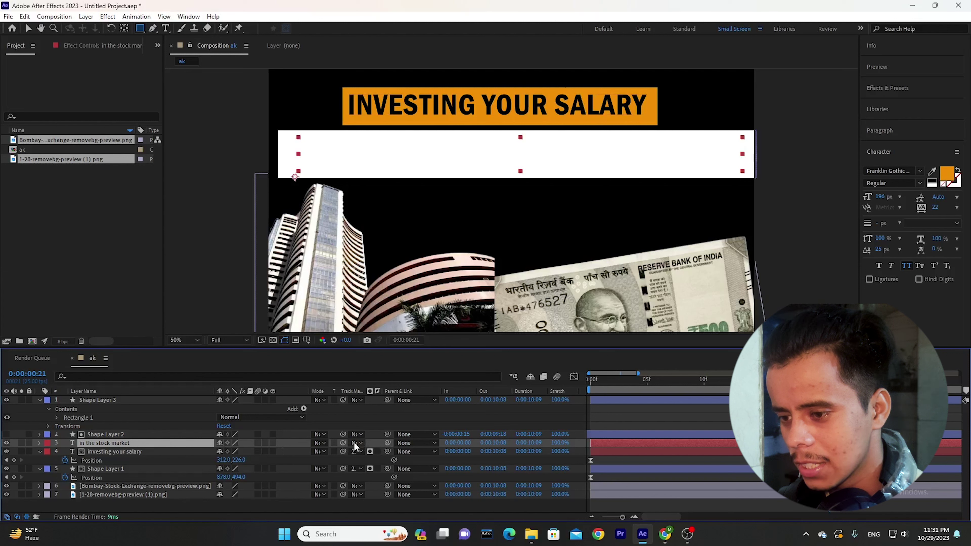
drag(291, 423, 145, 402)
click(144, 402)
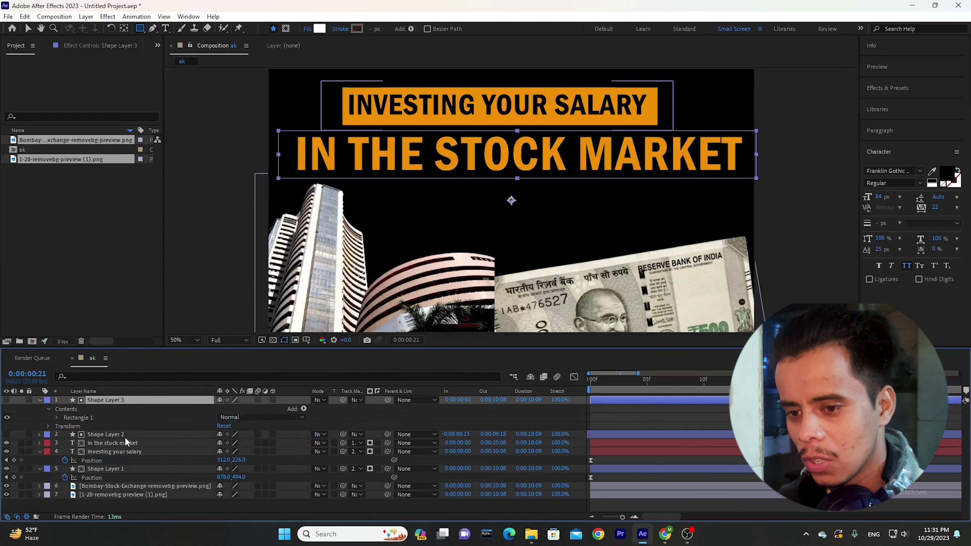
Keyframe the "in the stock market" text's Position rising from Y 699 at 0:00 to Y 437 at frame 16
click(137, 444)
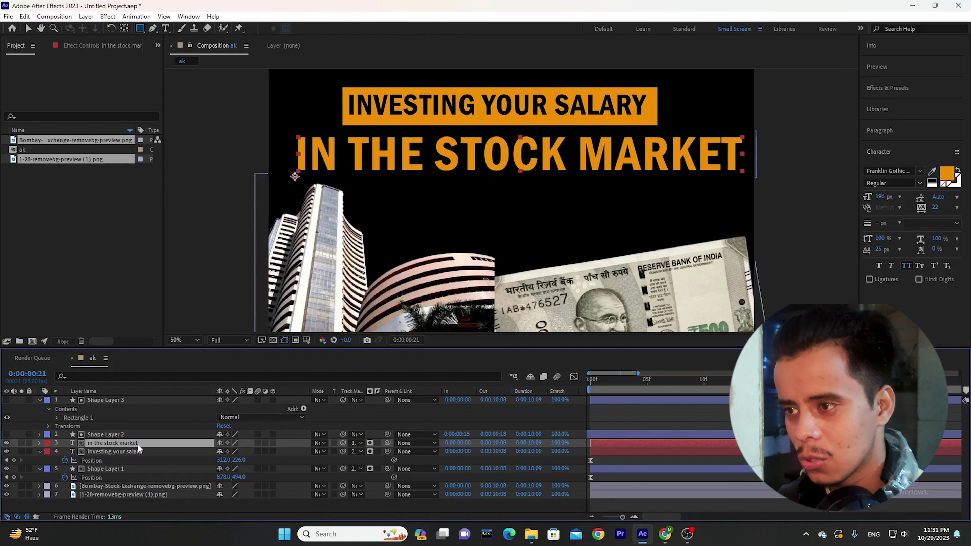
key(p)
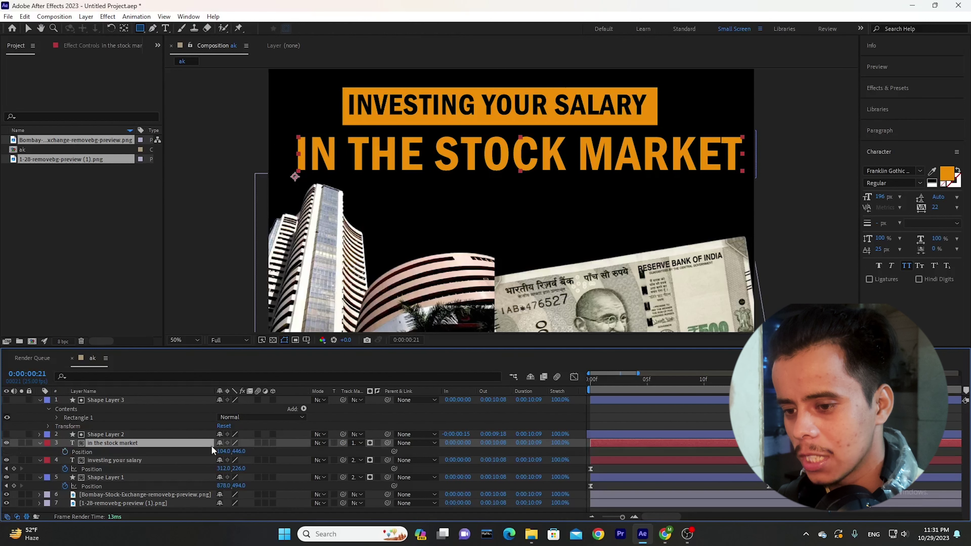
drag(239, 453, 332, 448)
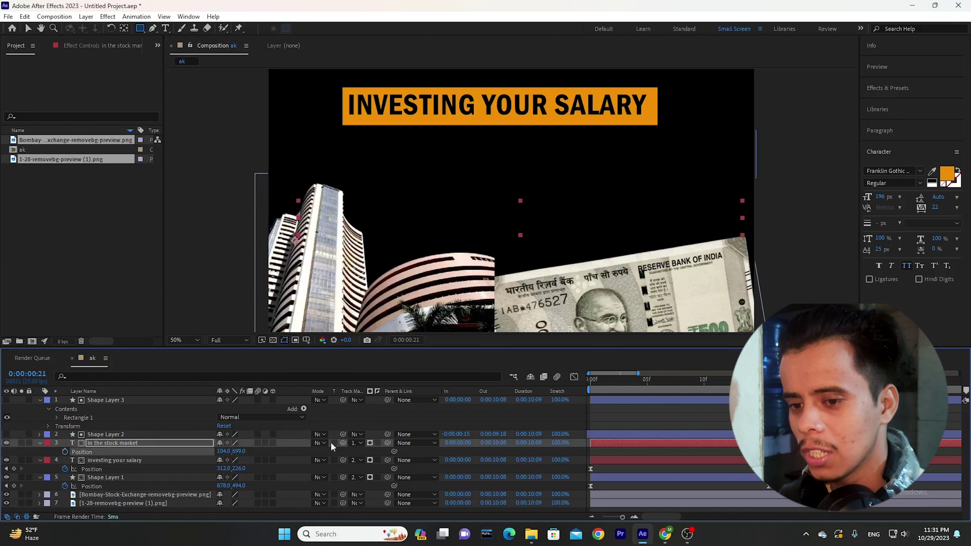
click(65, 451)
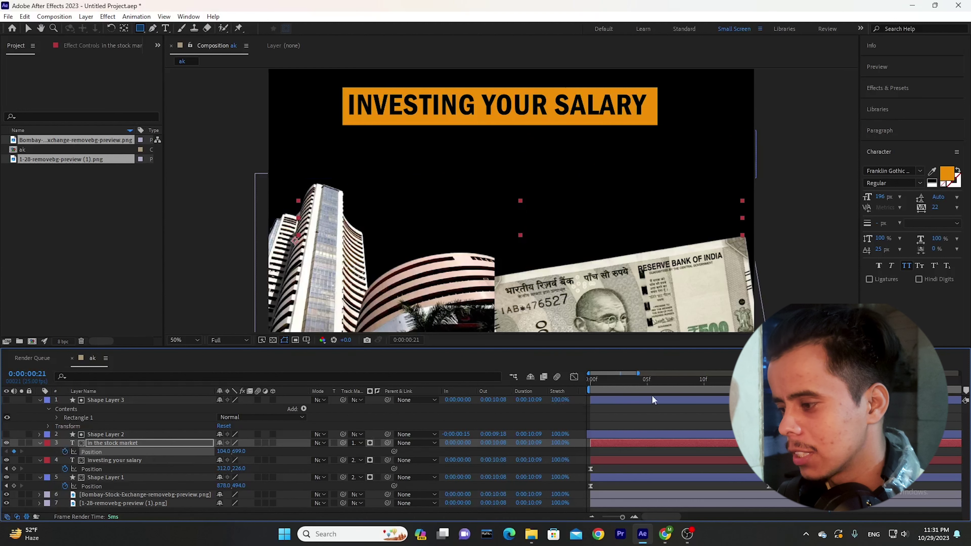
mouse_move(597, 459)
mouse_down()
mouse_move(605, 458)
mouse_move(591, 457)
mouse_up()
key(minus)
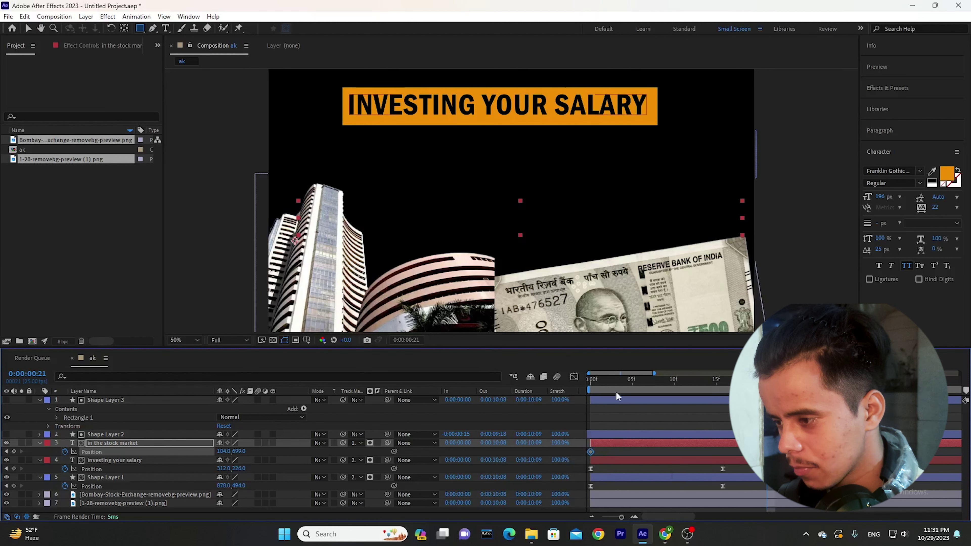
key(minus)
click(679, 381)
drag(242, 452, 183, 452)
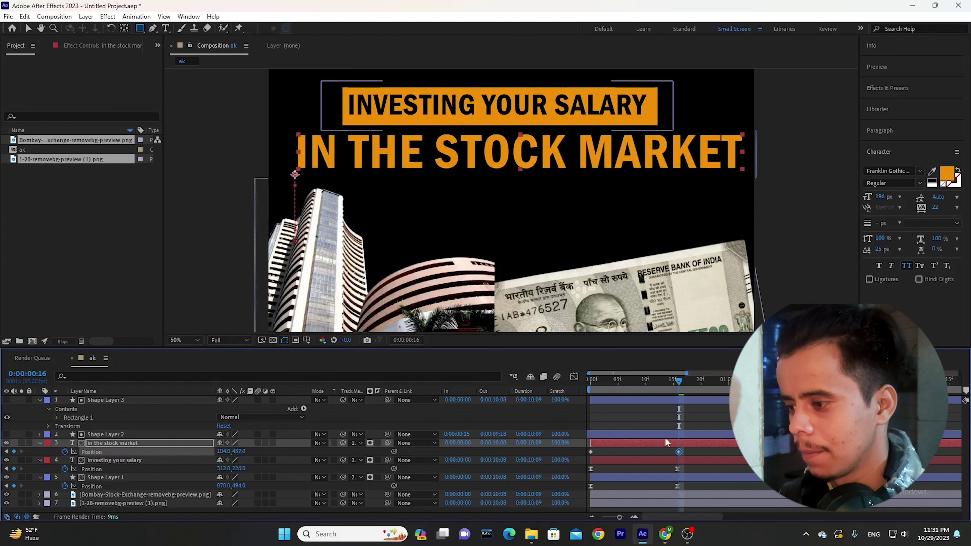
Apply Easy Ease to both Position keyframes of the "in the stock market" text and preview the animation
drag(691, 448, 558, 455)
key(F9)
key(space)
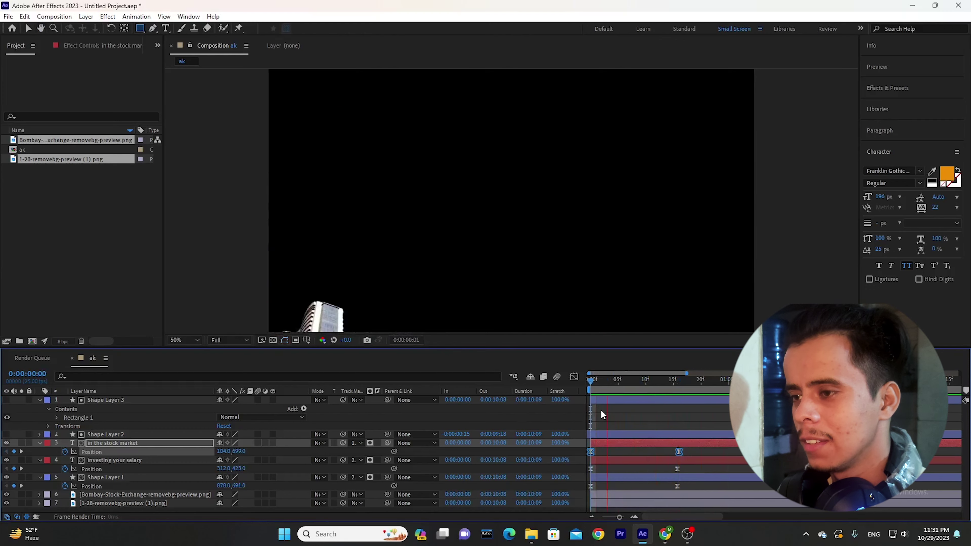
Switch to Chrome, replay the reference video's title scene, pausing at about 0:06, and return to After Effects
click(666, 536)
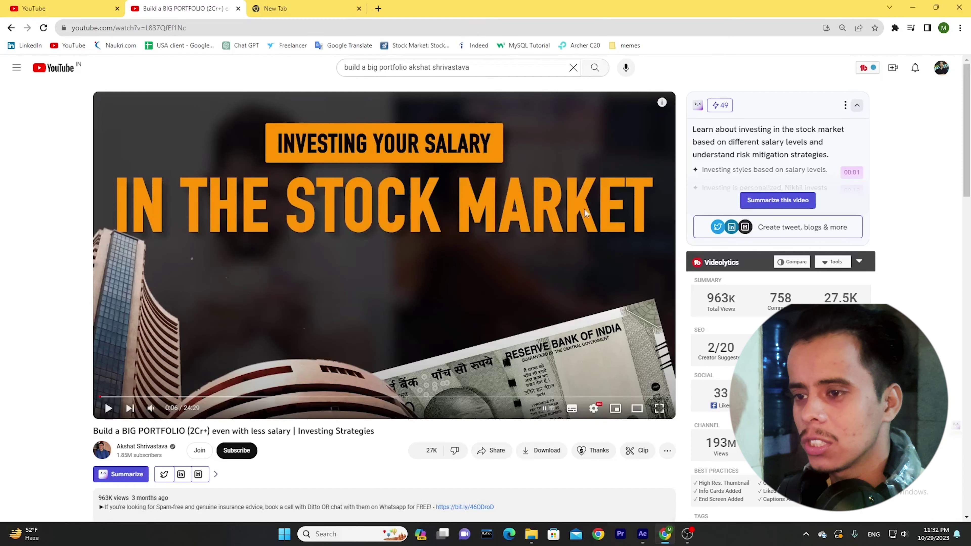
click(369, 265)
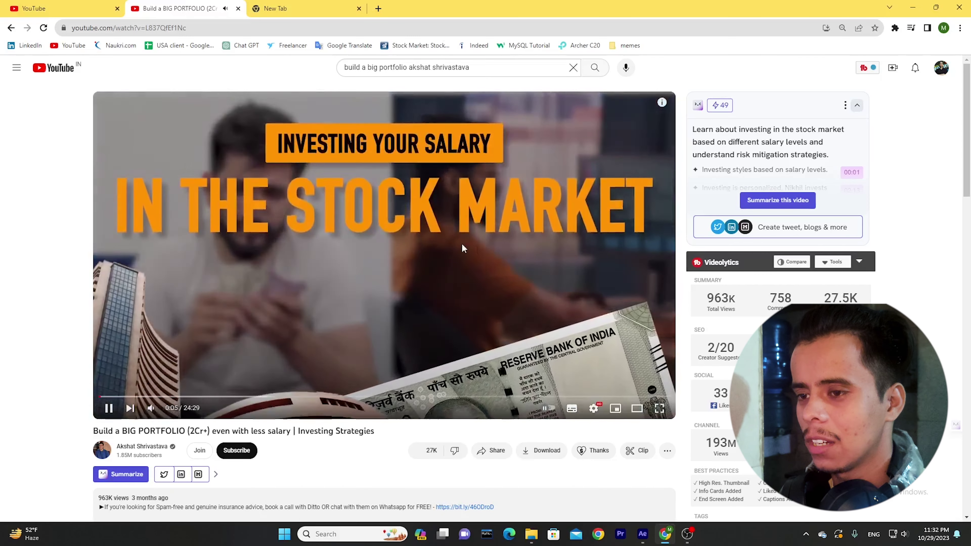
click(365, 235)
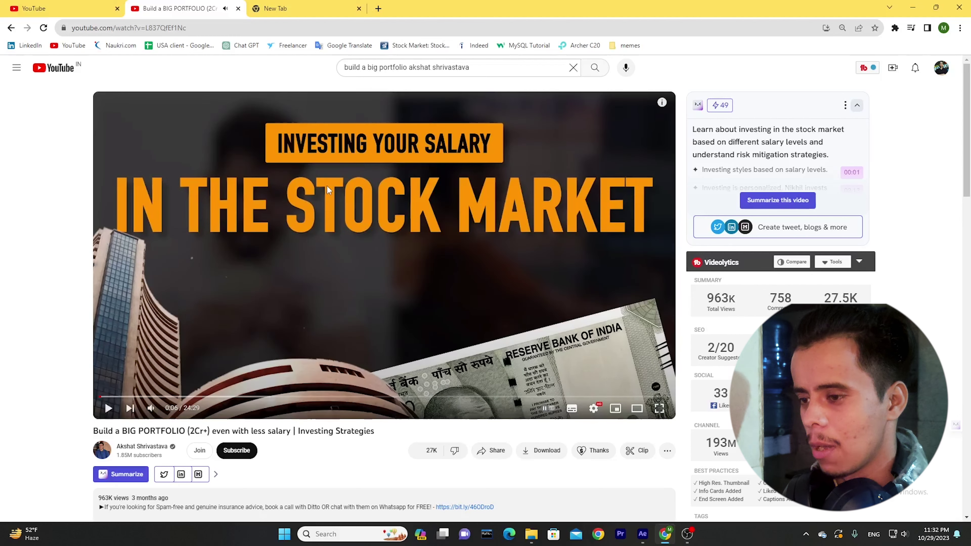
click(643, 535)
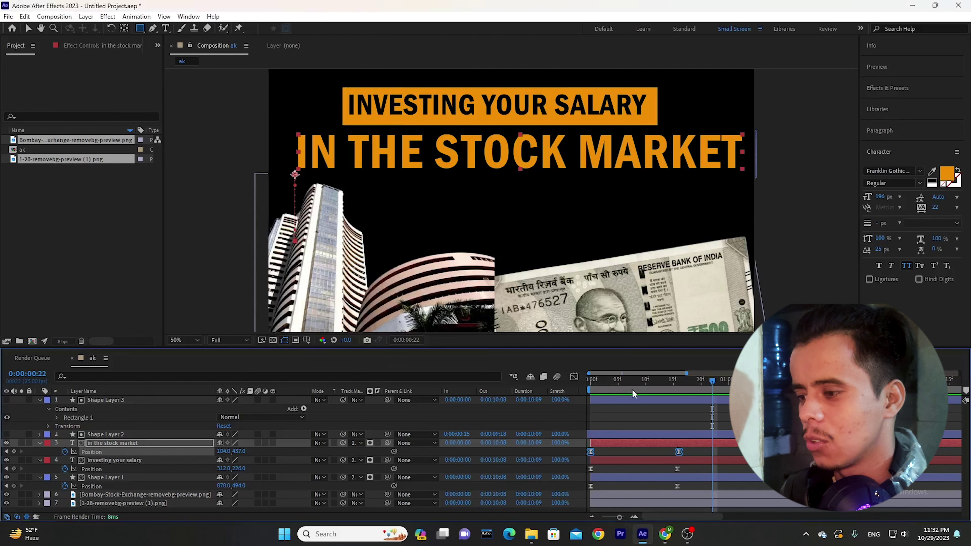
Collapse the expanded properties of the shape and text layers in the timeline and clear the layer selection
click(40, 400)
click(40, 417)
drag(82, 484, 55, 435)
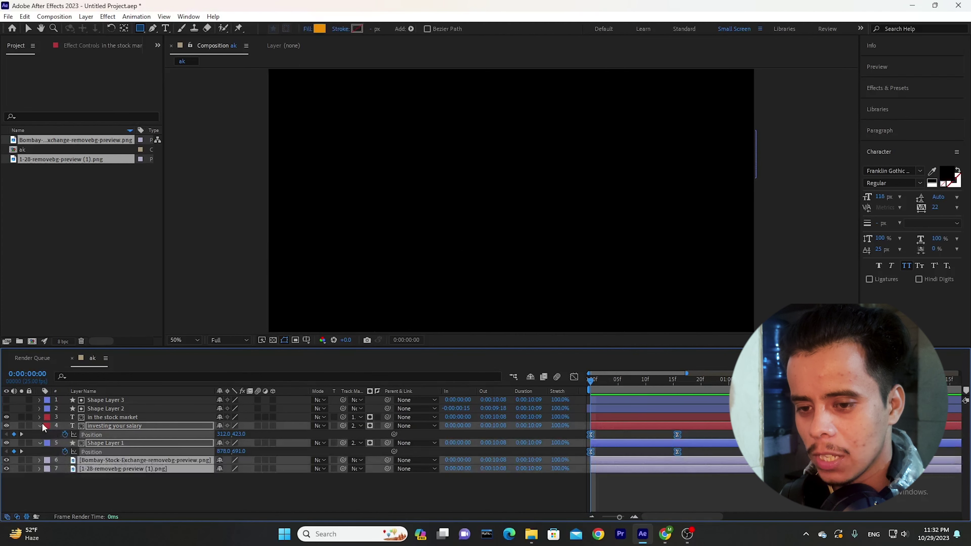
click(40, 426)
click(417, 468)
Play and scrub through the title animation from the start to check the timing of both text lines and images
key(space)
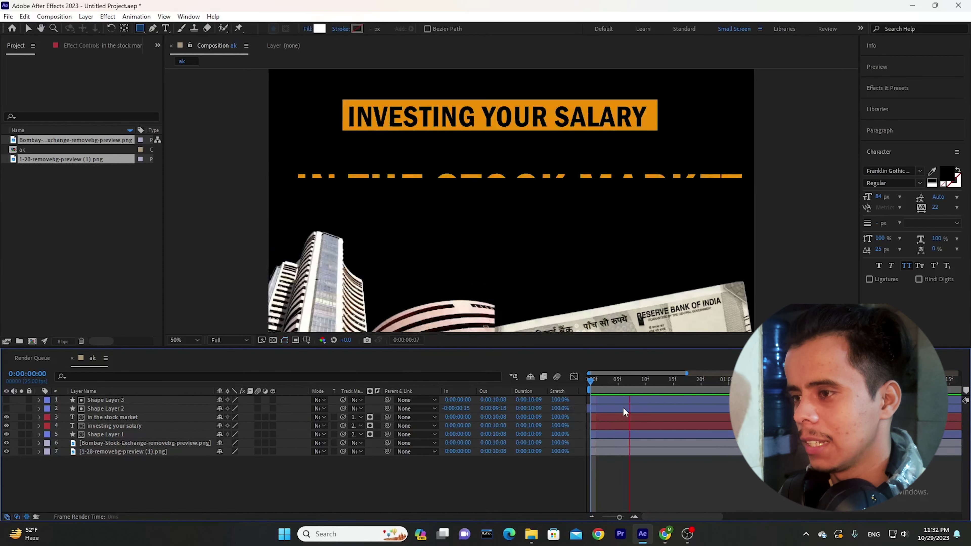
click(598, 388)
drag(598, 387, 647, 387)
key(Home)
click(612, 400)
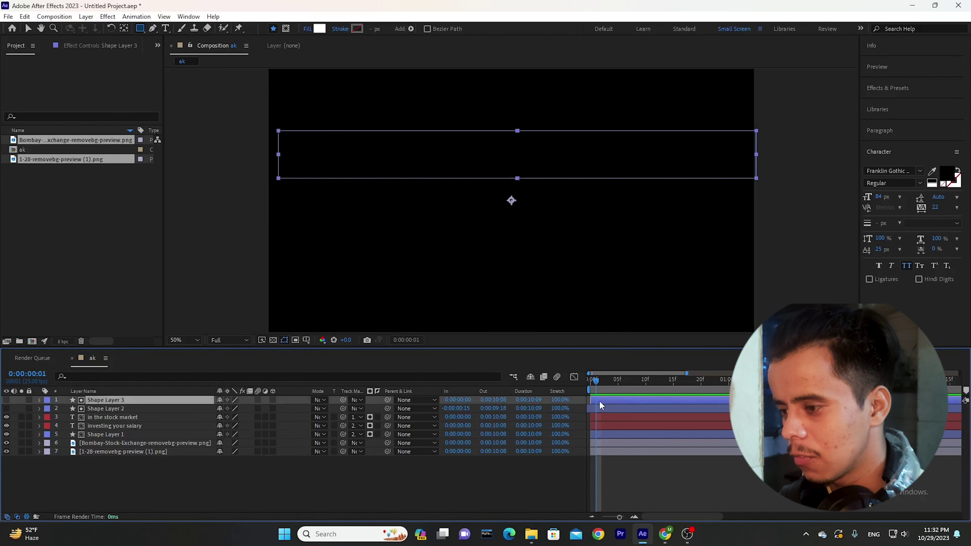
key(equal)
key(equal)
key(space)
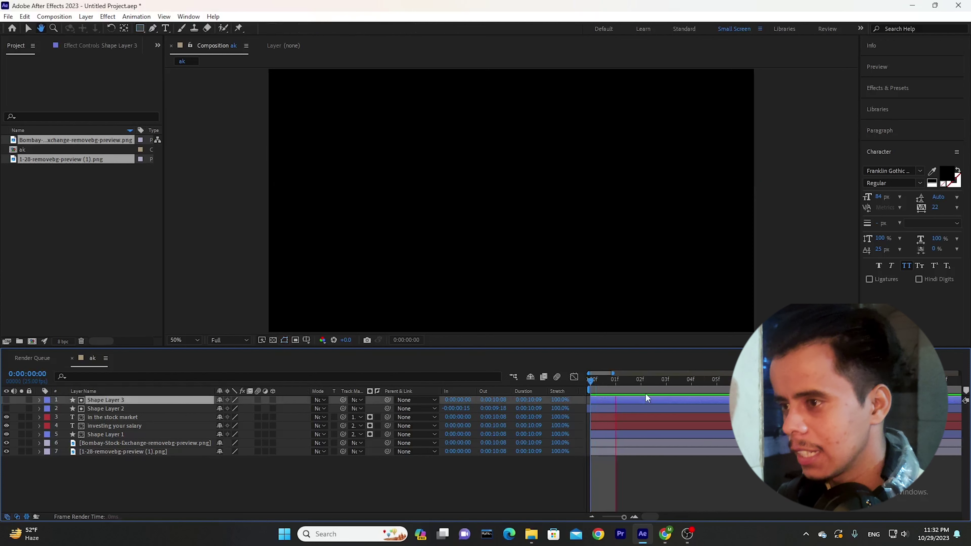
key(space)
key(minus)
key(minus)
key(minus)
key(Home)
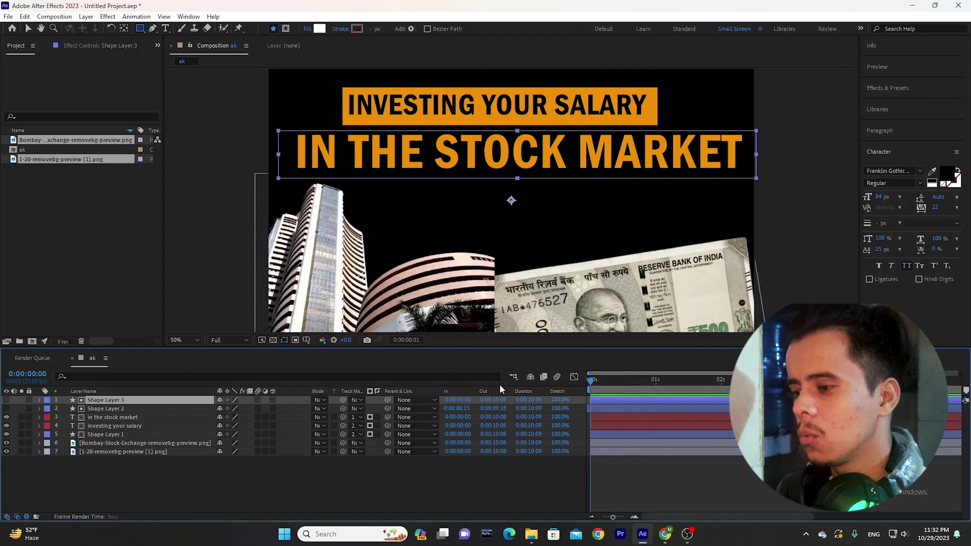
key(space)
key(space)
scroll(552, 393, down, 2)
key(space)
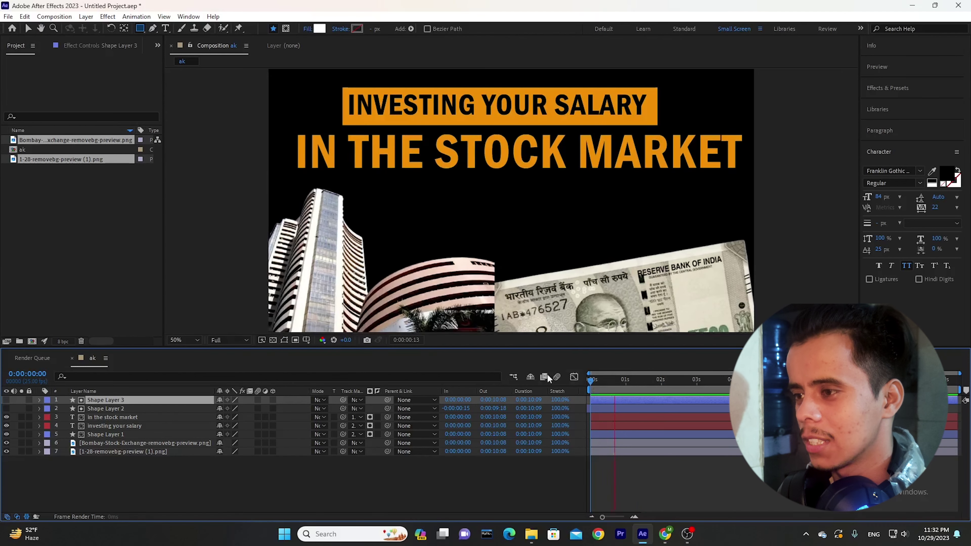
key(space)
Add Screenshot 2023-10-21 234556.png from the Downloads folder as the bottom background layer and scale it to 162%
click(412, 482)
drag(960, 223, 967, 379)
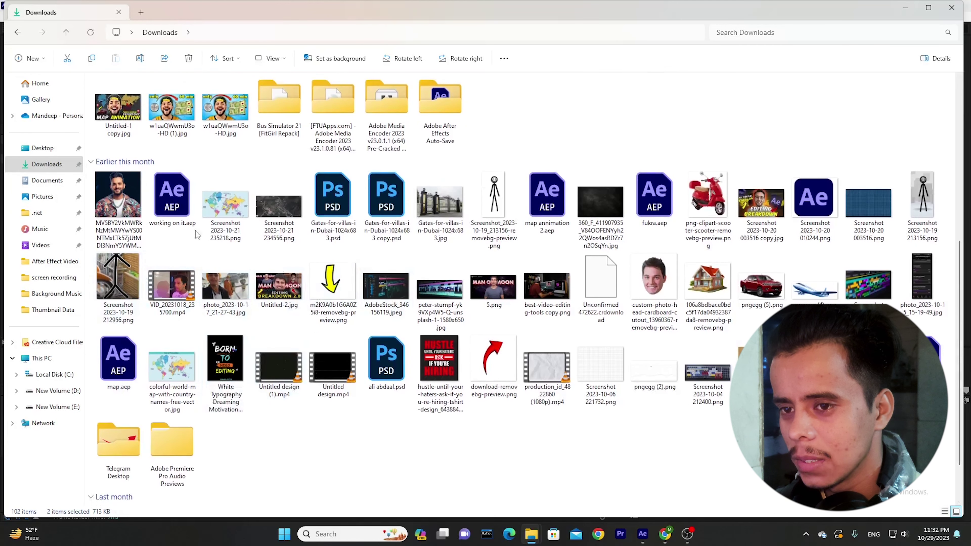
drag(276, 208, 143, 459)
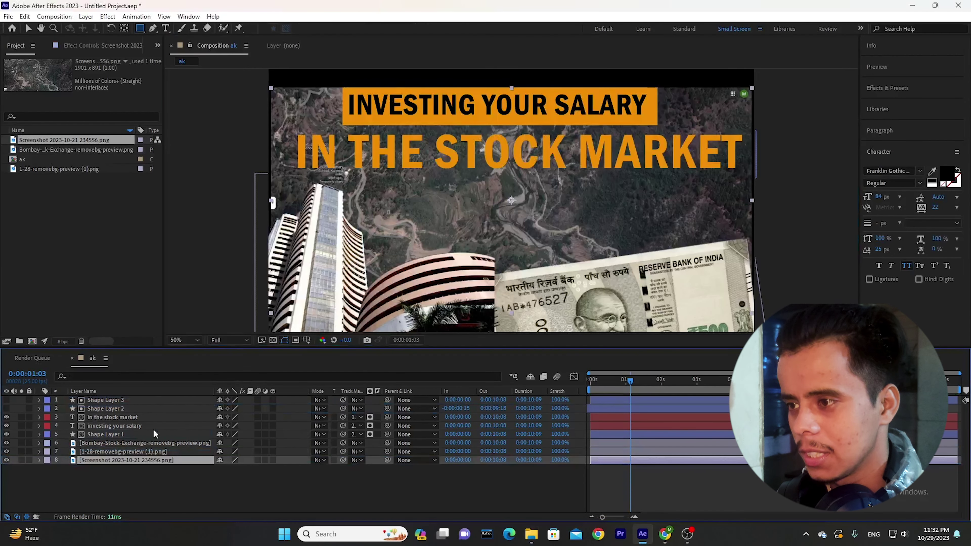
key(s)
drag(233, 473, 220, 489)
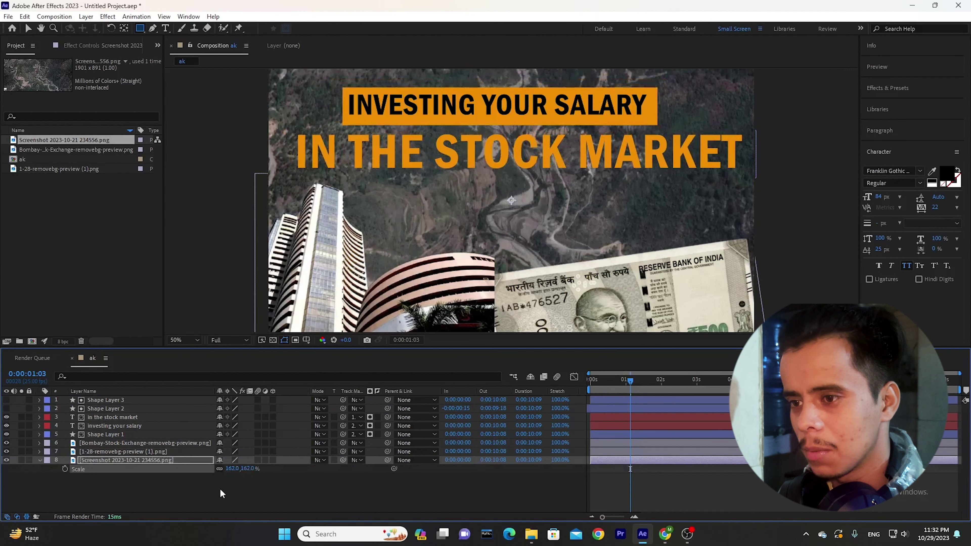
Scrub and play the title animation over the new background image
click(606, 409)
drag(628, 383, 523, 388)
drag(612, 375, 619, 377)
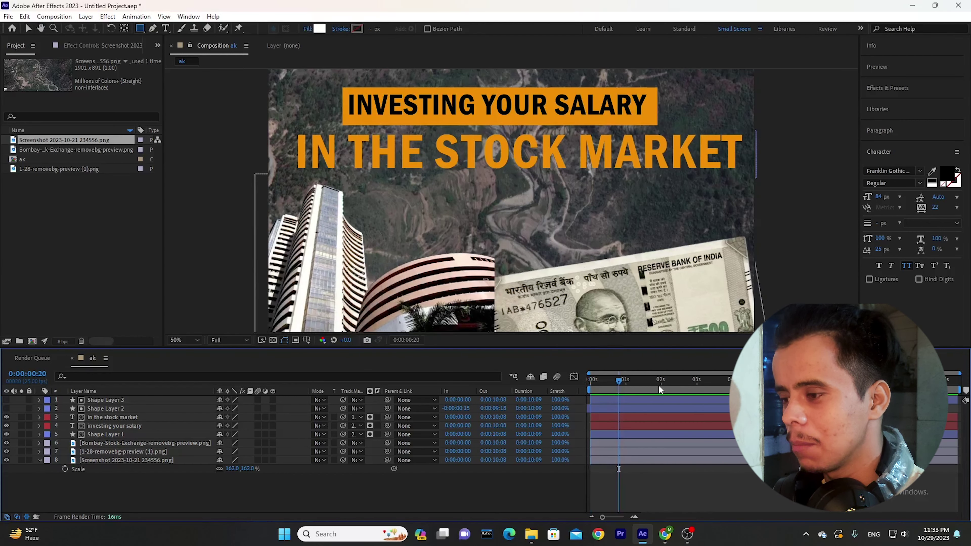
drag(629, 383, 579, 374)
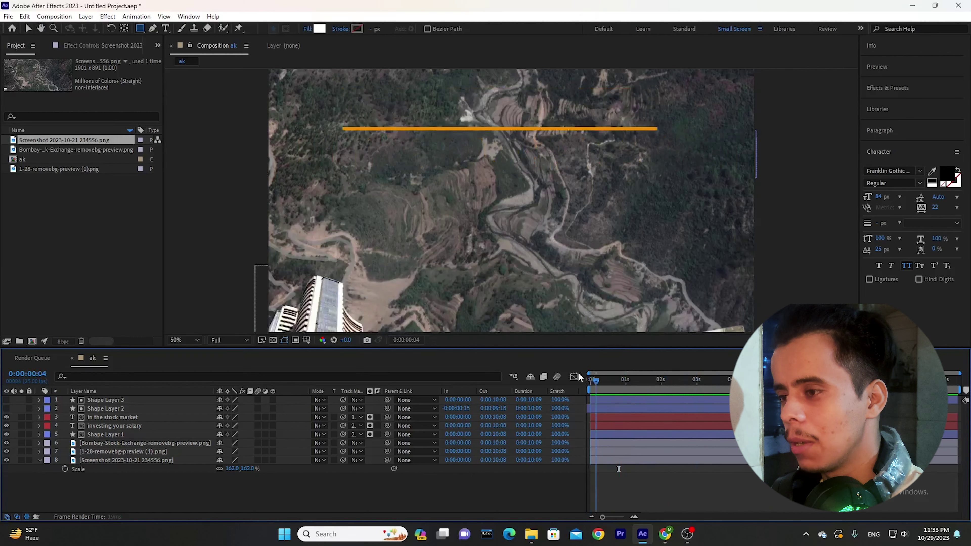
key(space)
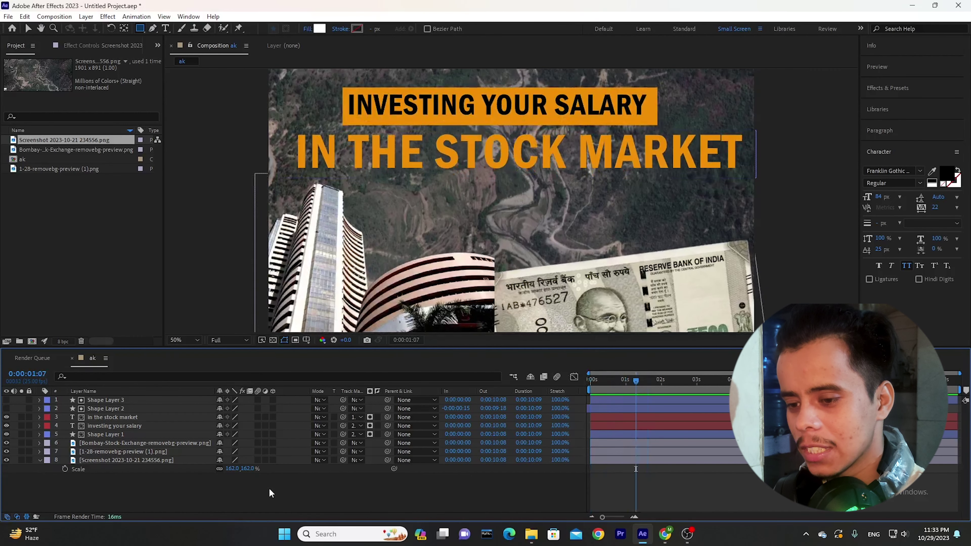
Create a black 1920 × 1080 px solid and place it directly above the background screenshot layer
right_click(270, 494)
mouse_move(361, 367)
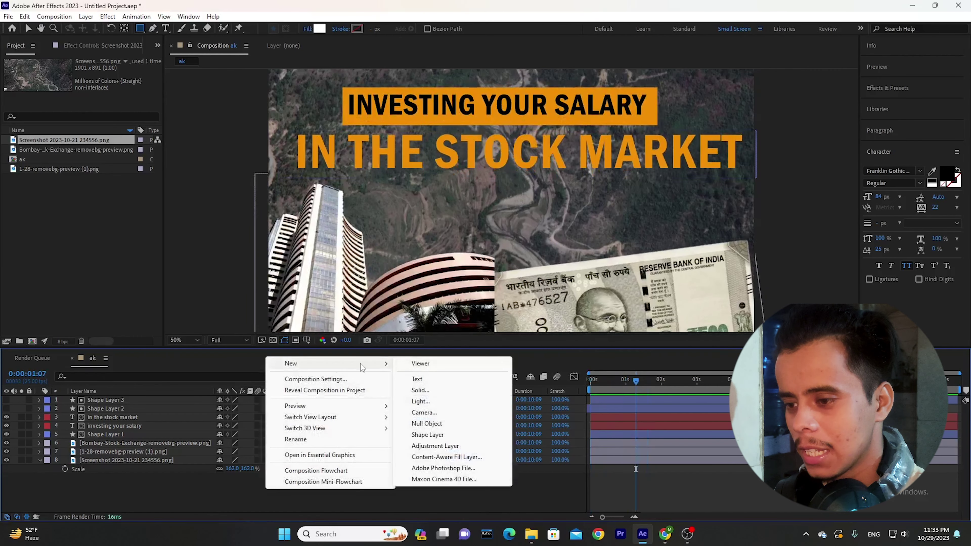
click(443, 392)
click(479, 326)
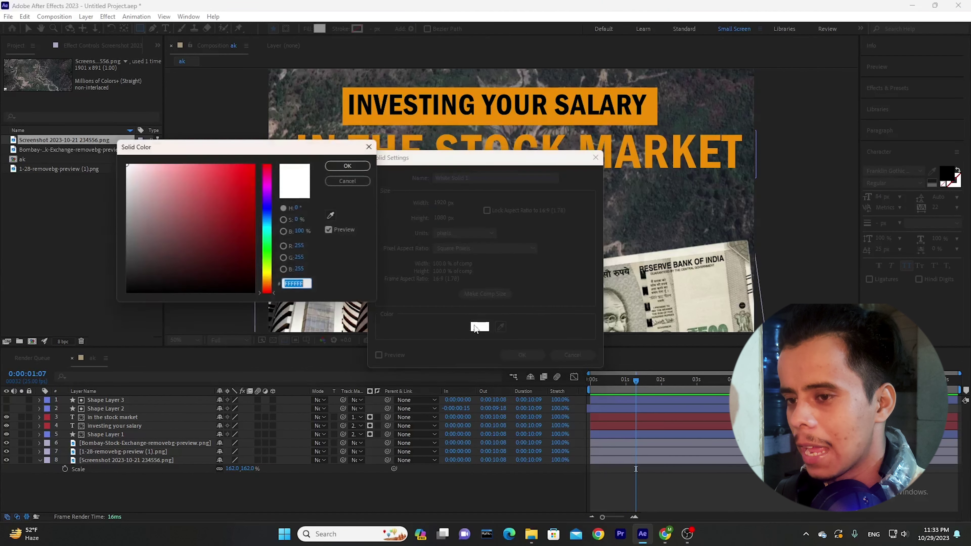
drag(244, 283, 243, 363)
click(334, 166)
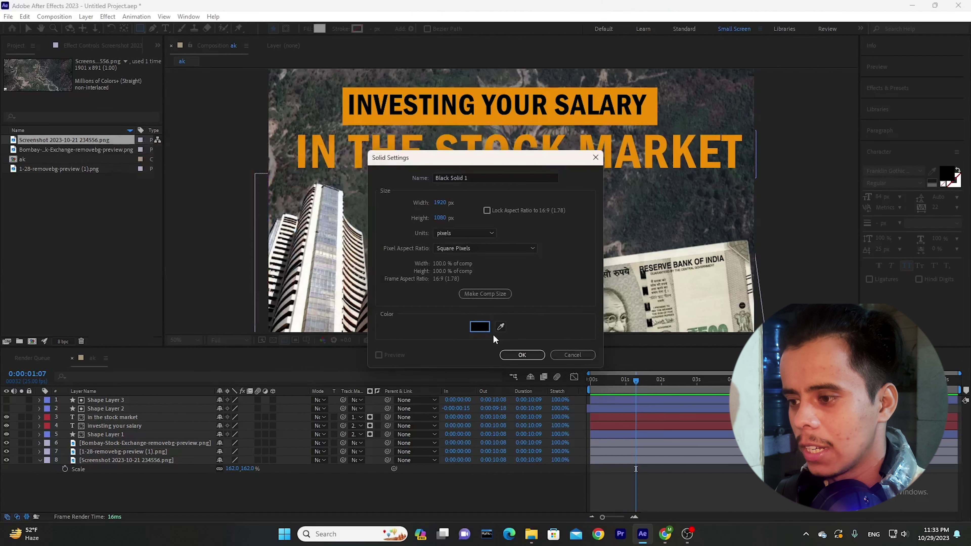
click(521, 355)
mouse_move(143, 463)
mouse_down()
mouse_move(144, 442)
mouse_move(137, 461)
mouse_up()
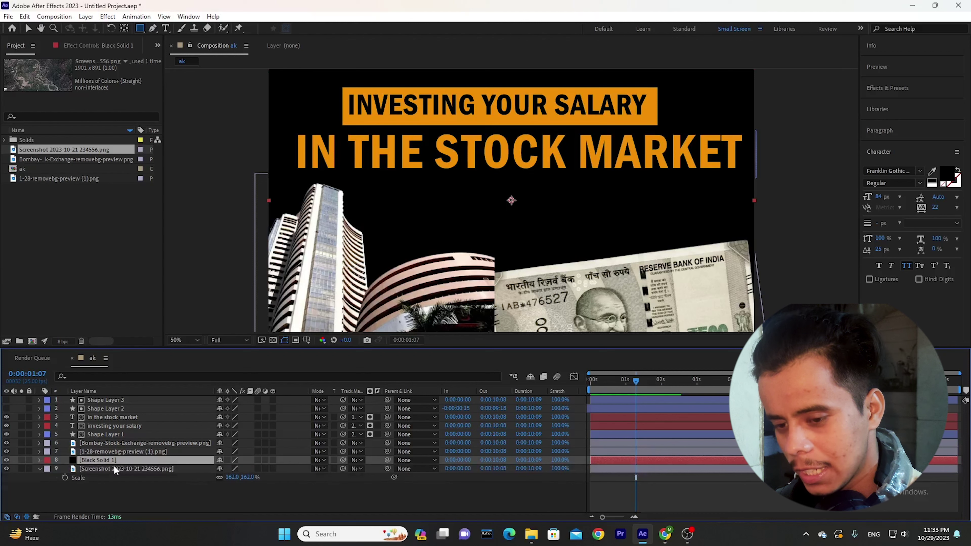
Keyframe the black solid's Opacity from 0% at 0:00 to 48% at 1:00
key(t)
click(135, 471)
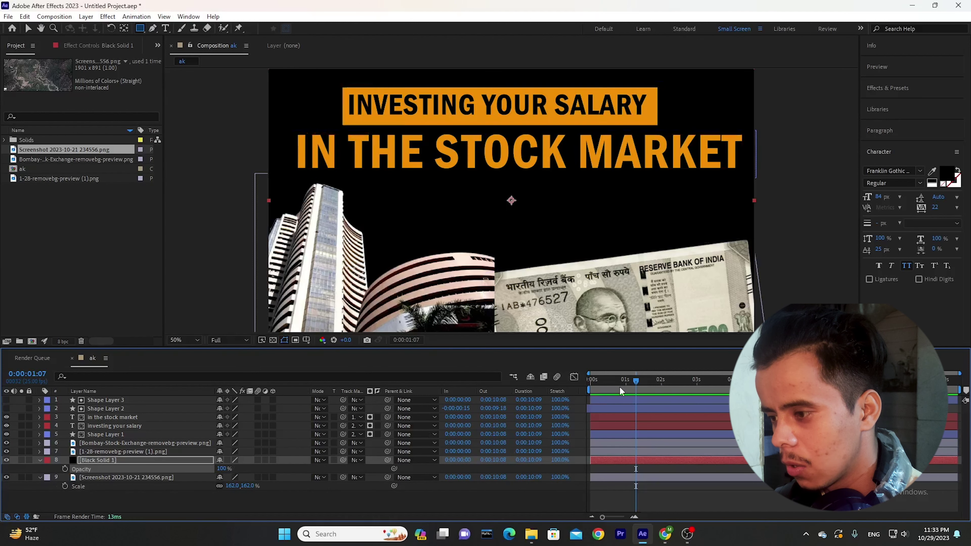
key(Home)
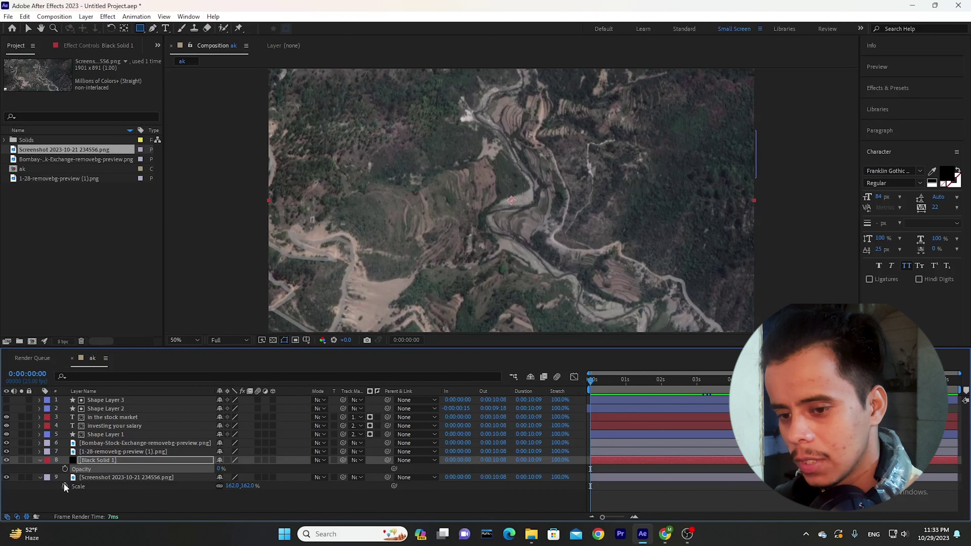
mouse_move(592, 385)
mouse_down()
mouse_move(603, 385)
mouse_move(582, 386)
mouse_up()
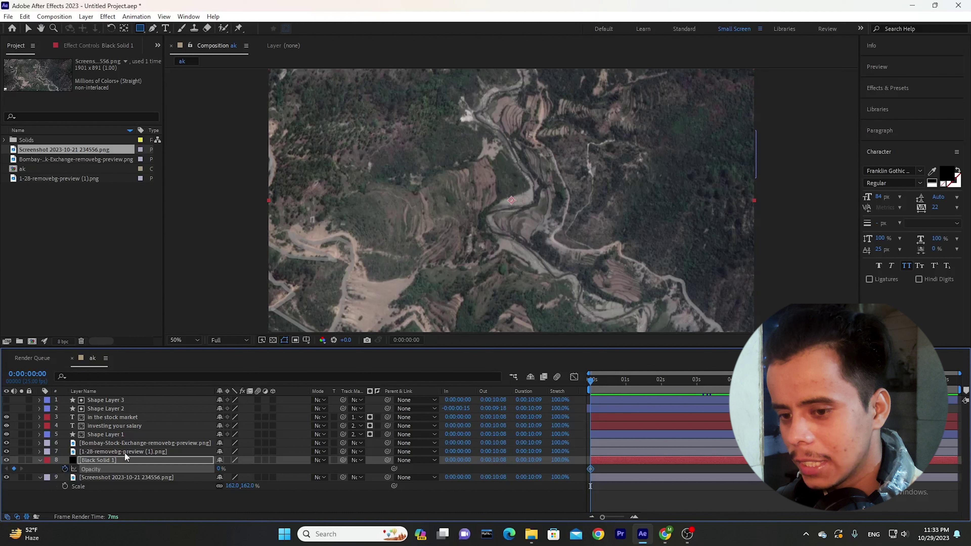
click(625, 383)
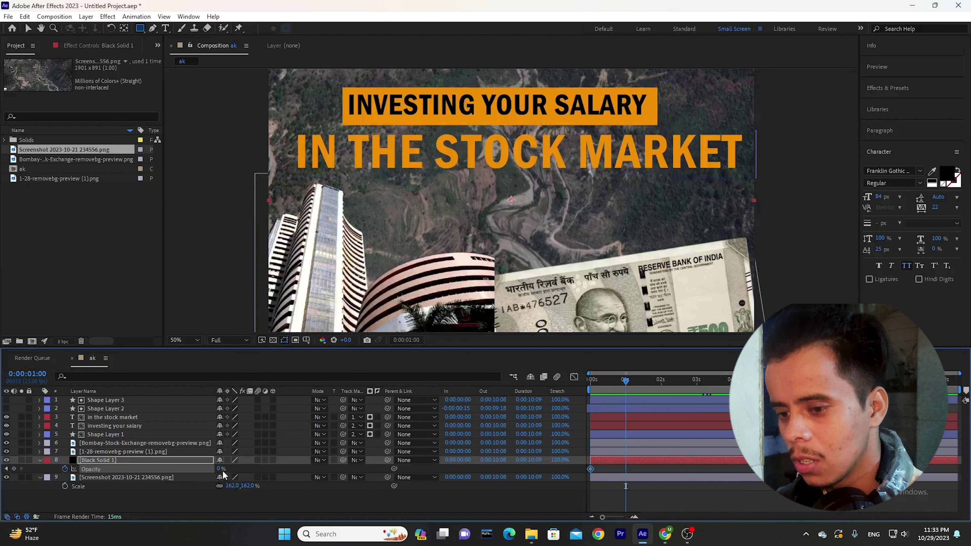
drag(218, 469, 239, 468)
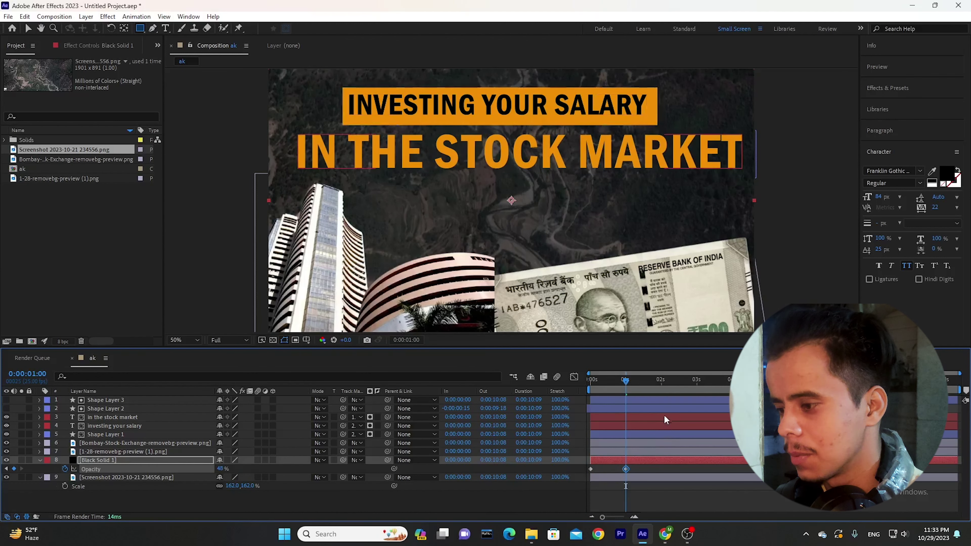
Apply Easy Ease to the black solid's Opacity keyframes and preview the darkening background
key(F9)
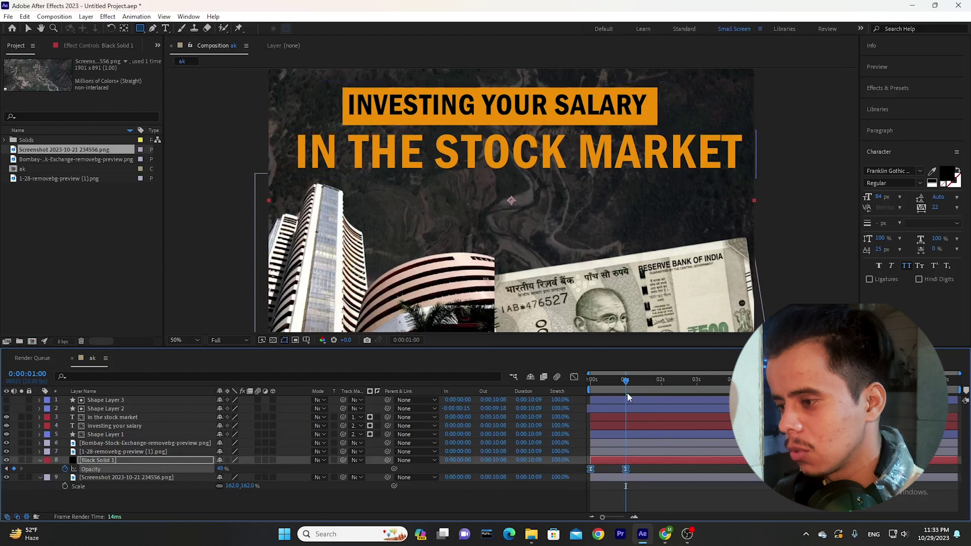
drag(626, 384, 523, 427)
key(space)
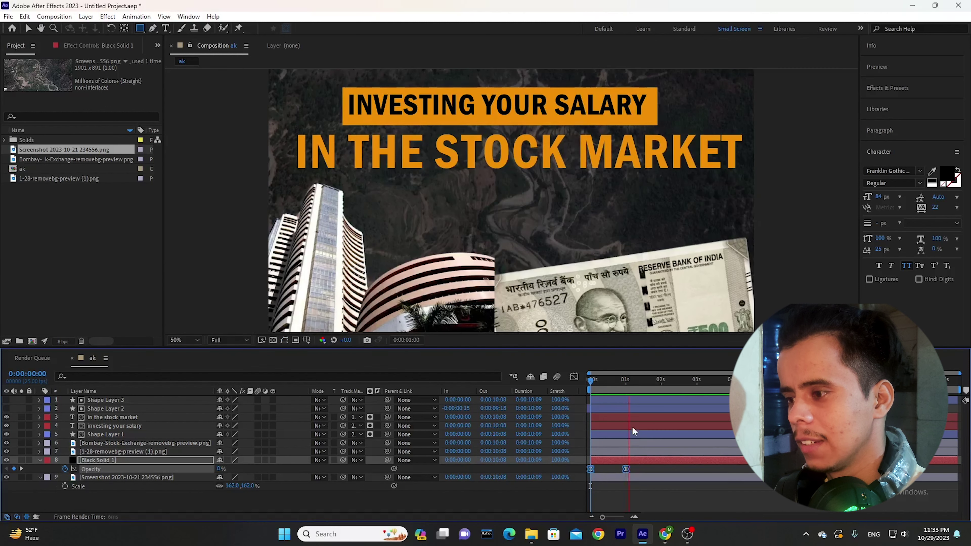
key(space)
key(space)
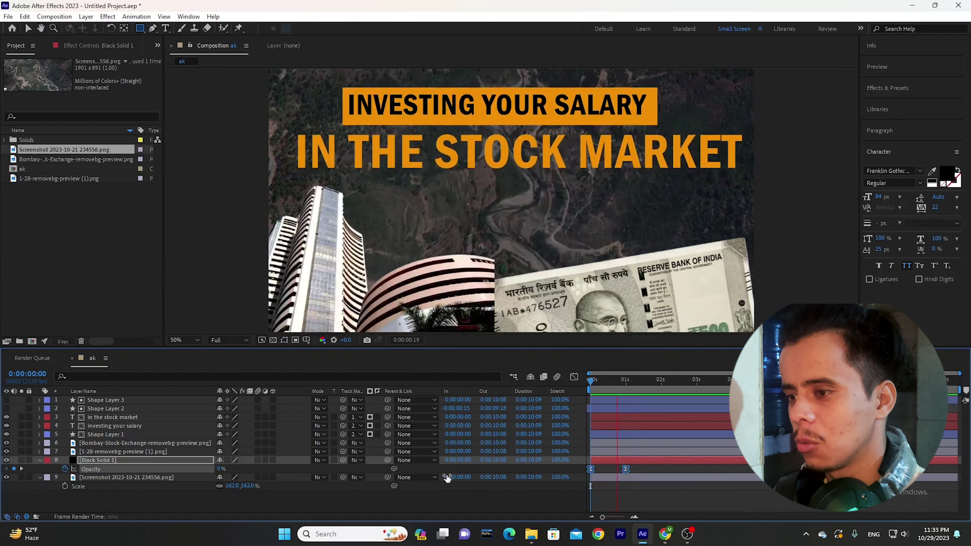
key(space)
Create an adjustment layer and place it directly above the black solid, below the banknote image
right_click(221, 502)
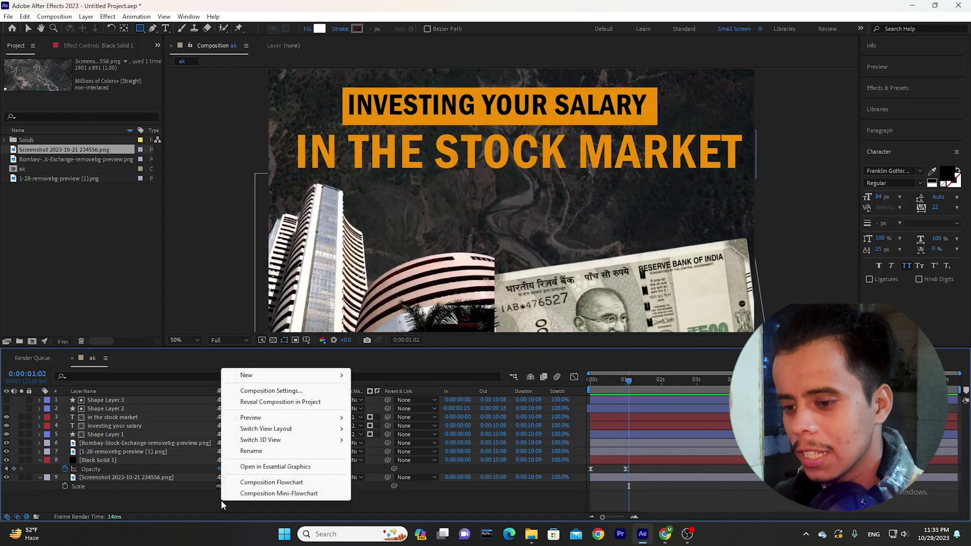
mouse_move(268, 376)
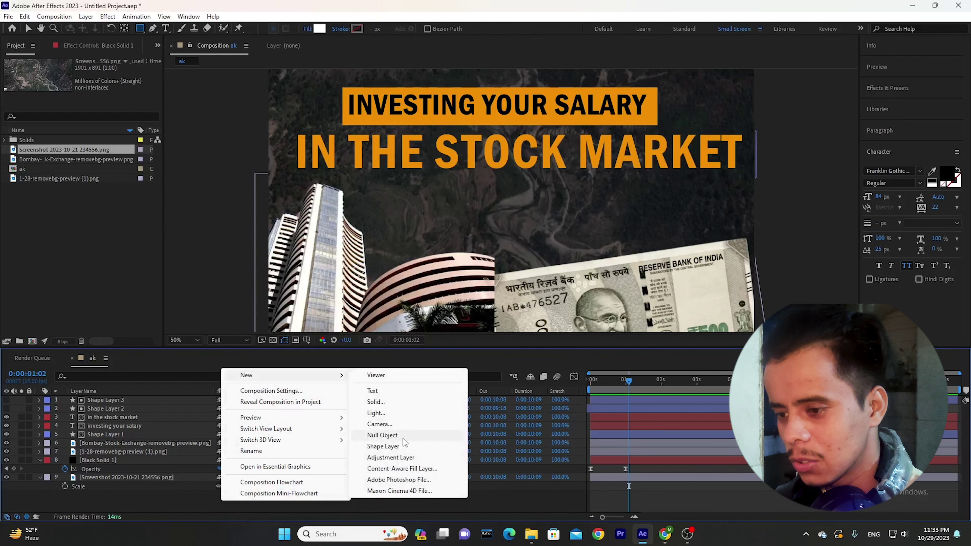
click(391, 458)
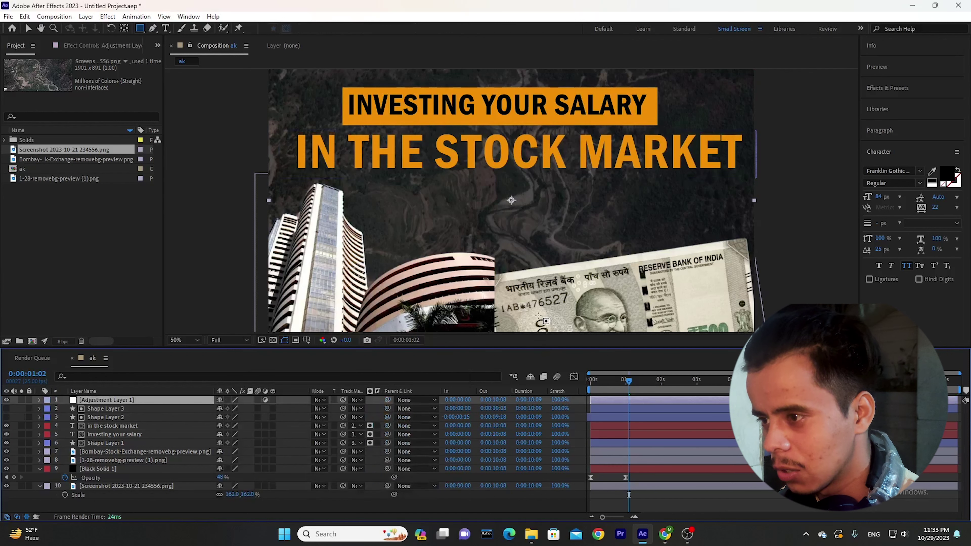
drag(114, 403, 129, 461)
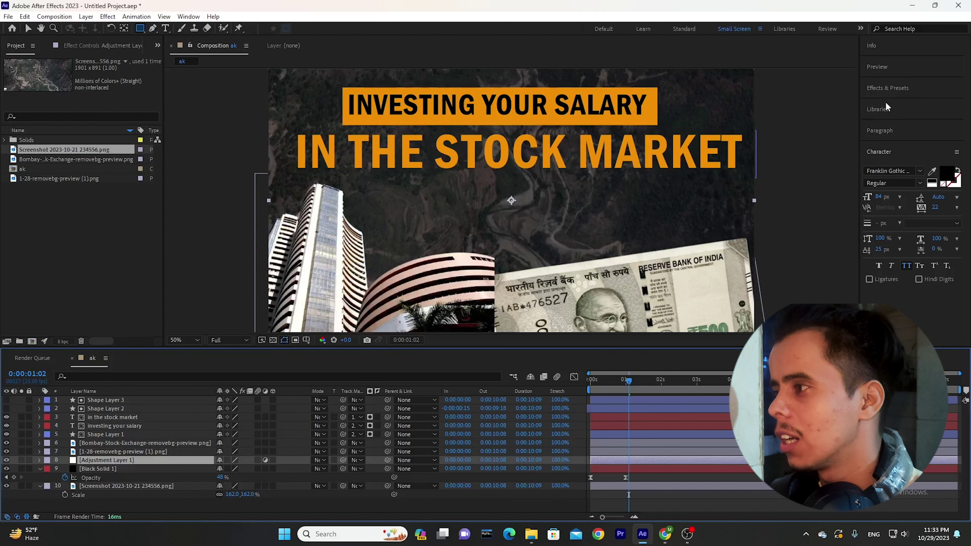
Find the Gaussian Blur effect and apply it to the adjustment layer
click(888, 88)
click(891, 105)
text(gau)
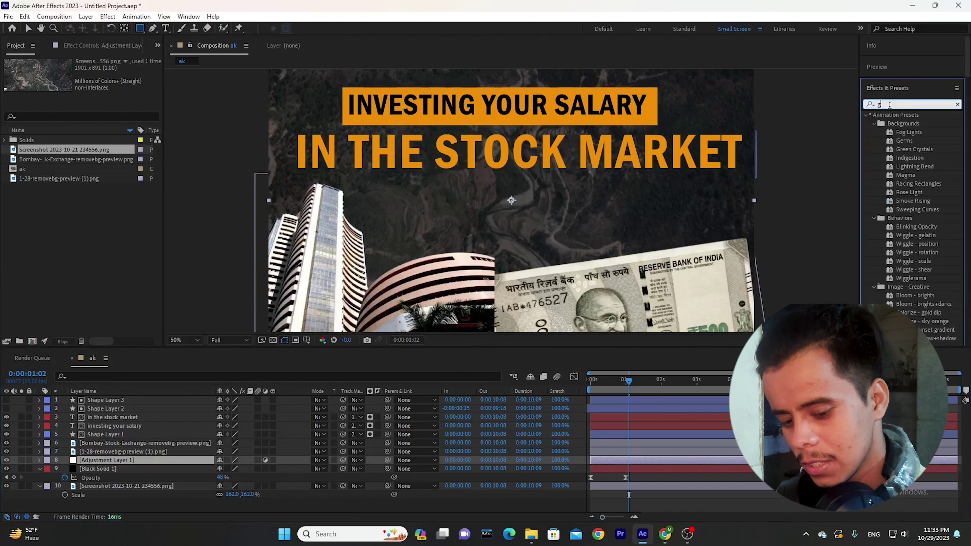
drag(914, 123, 172, 462)
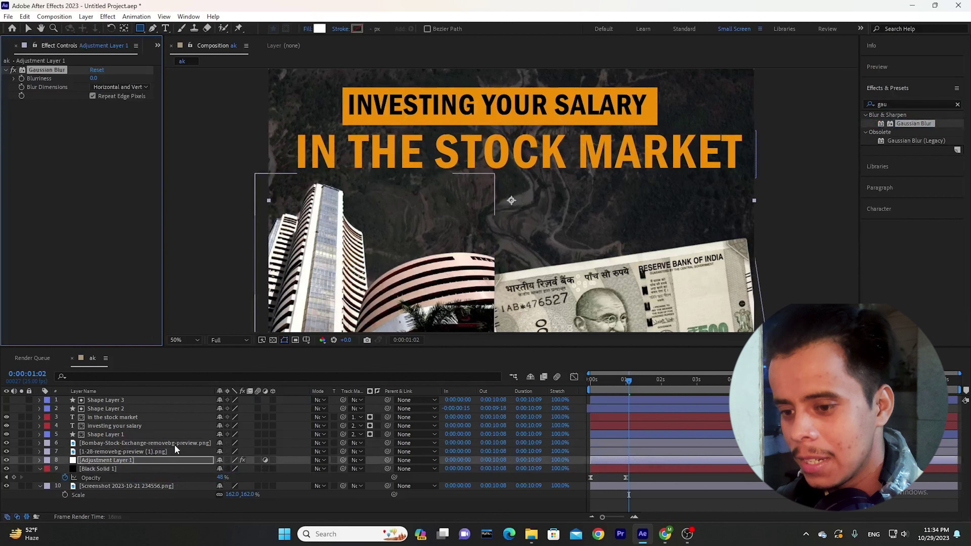
Set a Gaussian Blur Blurriness keyframe of 0 at 0:00 on the adjustment layer and move the playhead to frame 23
key(v)
drag(629, 382, 613, 384)
click(590, 389)
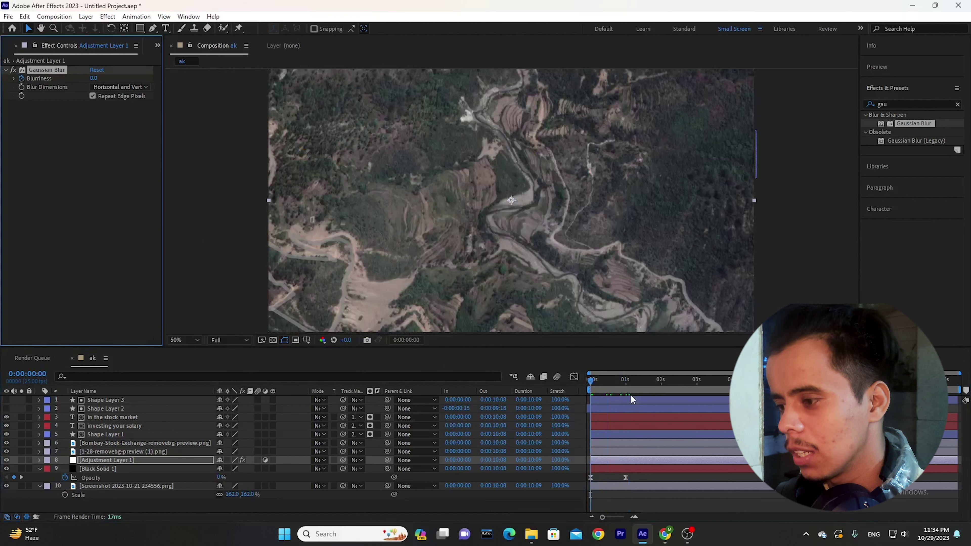
click(624, 384)
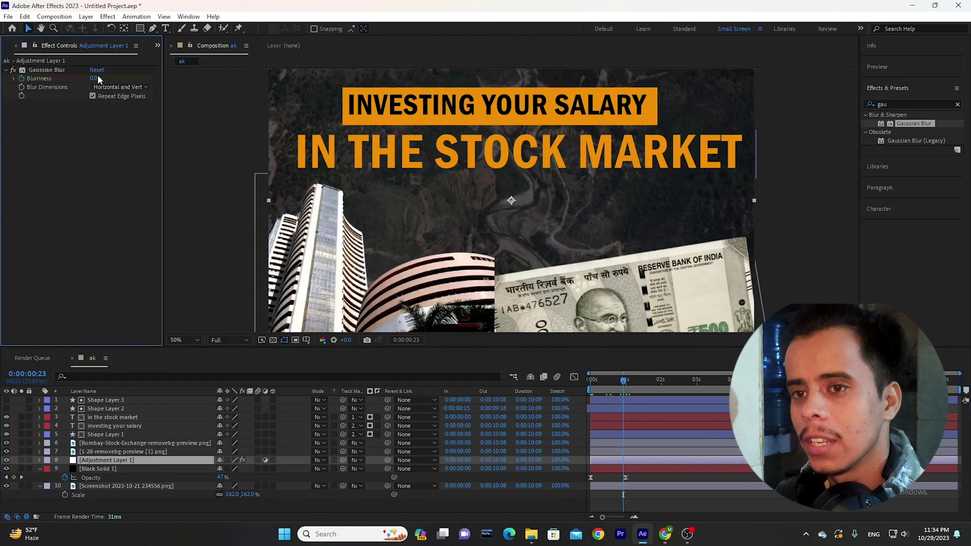